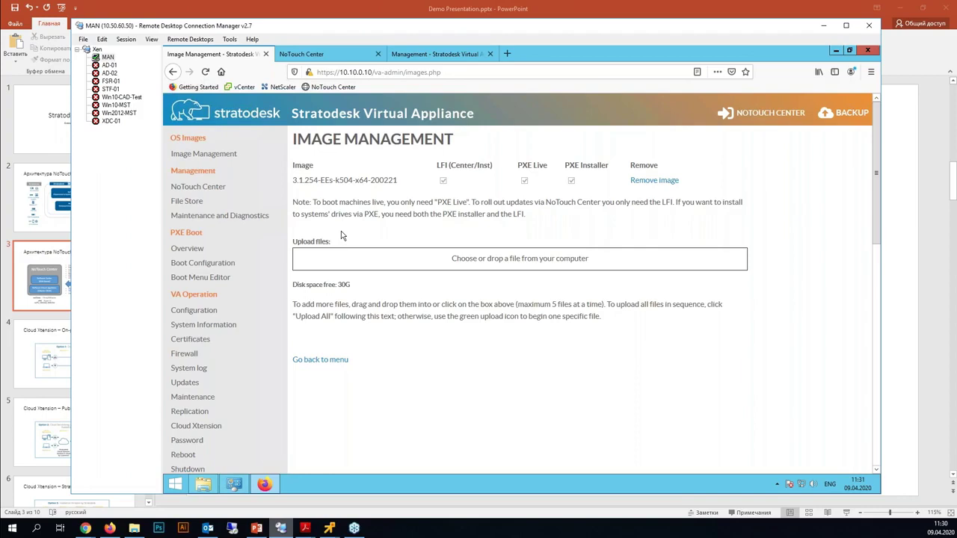
pyautogui.click(301, 55)
pyautogui.click(237, 55)
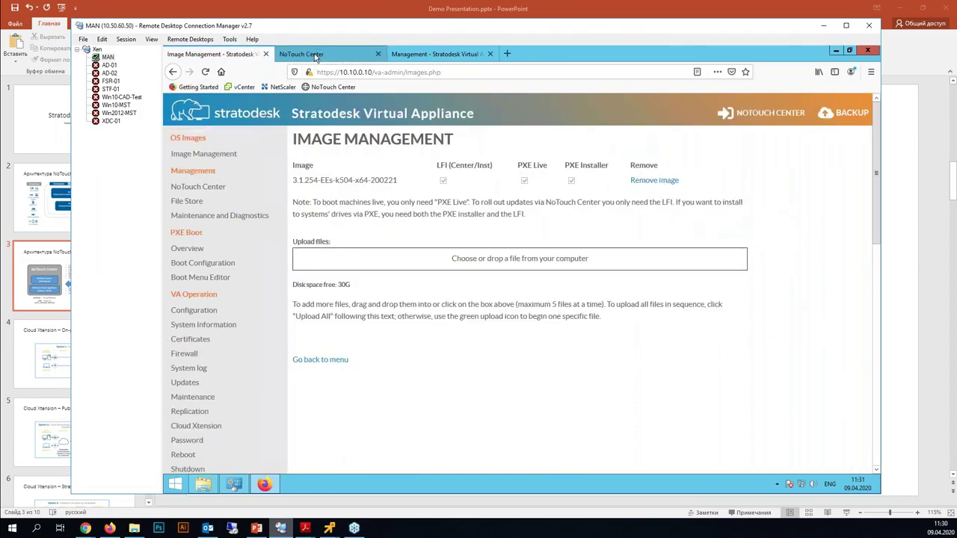
pyautogui.hotkey('ctrl', 'Tab')
pyautogui.click(245, 57)
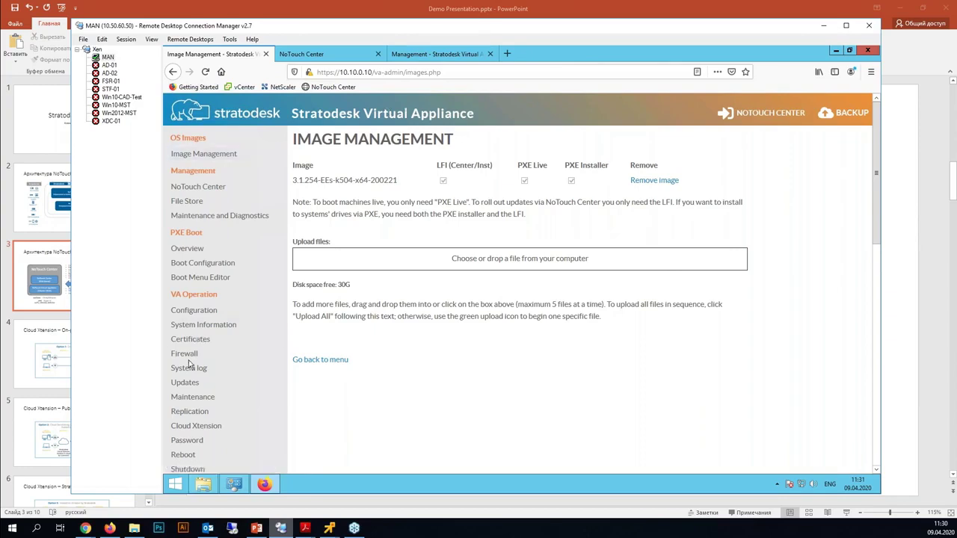
# - Review the client OS image entry on the Image Management page, marking the parts of its version name
pyautogui.click(208, 159)
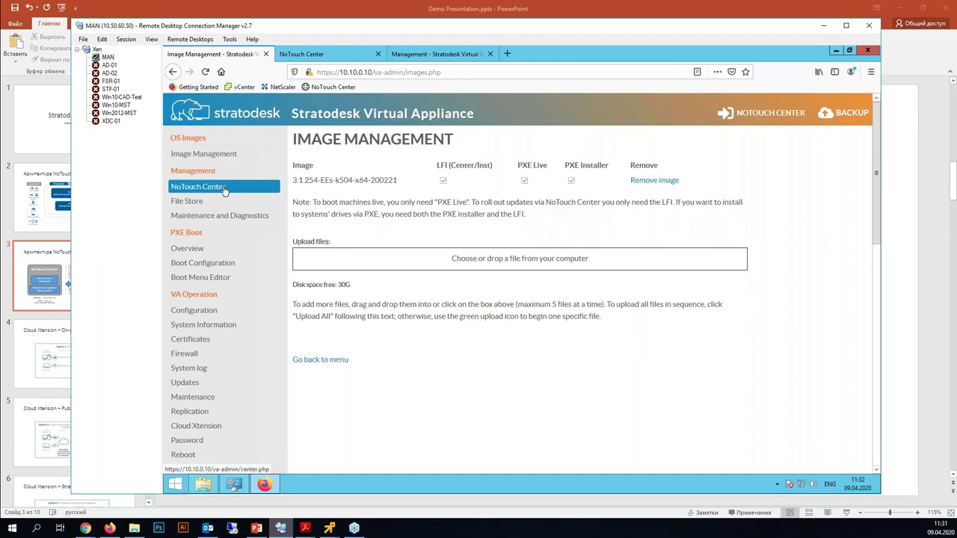
pyautogui.click(222, 189)
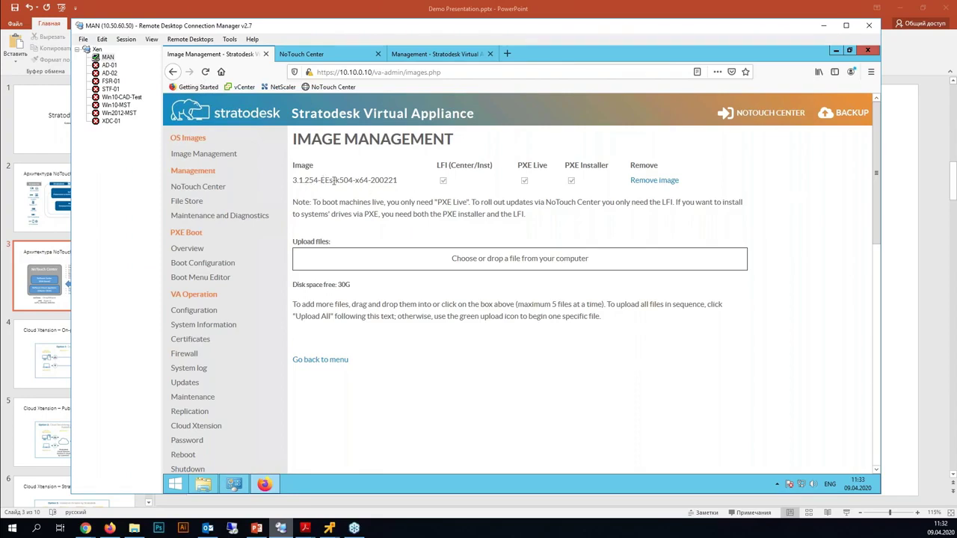
pyautogui.moveTo(320, 181); pyautogui.dragTo(352, 181)
pyautogui.moveTo(359, 181); pyautogui.dragTo(369, 180)
pyautogui.click(382, 180)
# - Consult the NoTouch architecture slide in PowerPoint, and examine the WebDAV addresses on the appliance's File Store page in the remote session
pyautogui.click(142, 9)
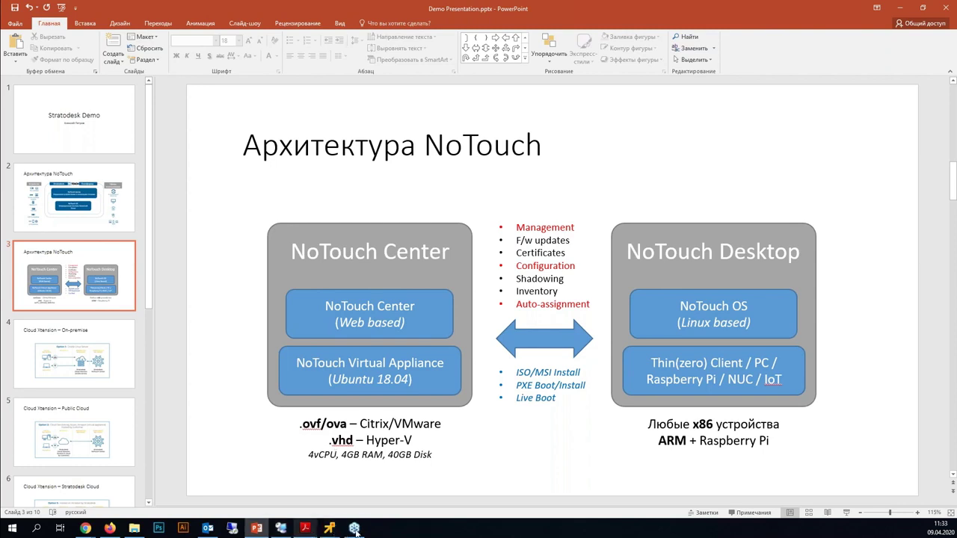
pyautogui.click(280, 527)
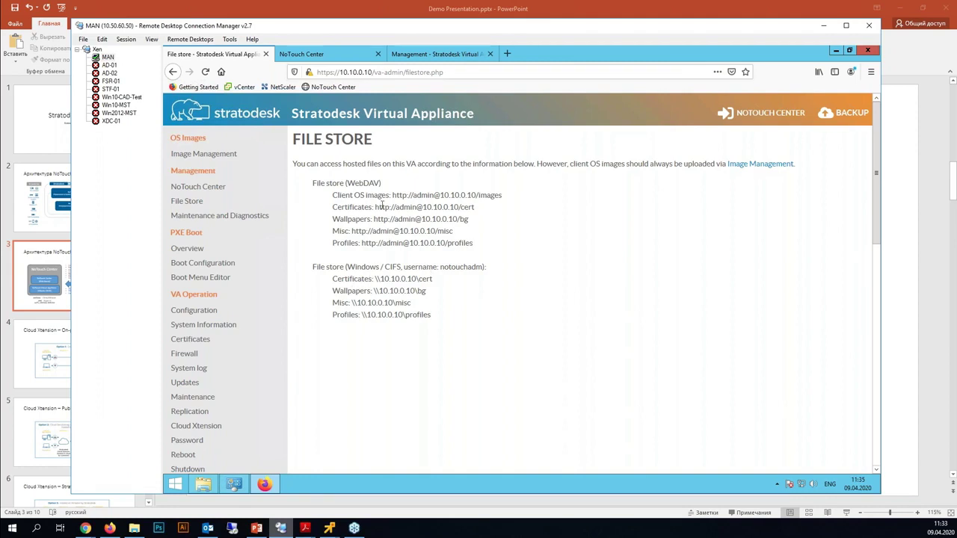
pyautogui.moveTo(362, 195); pyautogui.dragTo(449, 241)
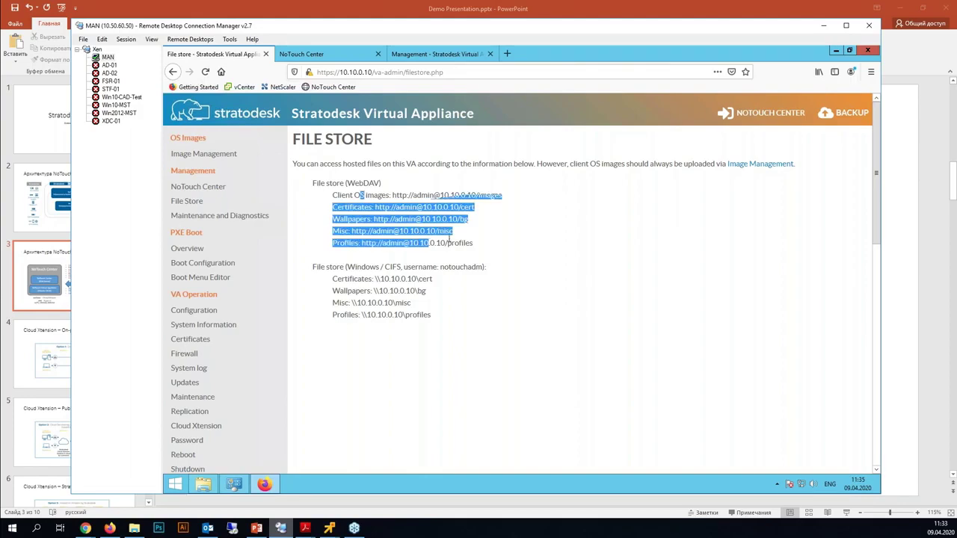
pyautogui.click(449, 240)
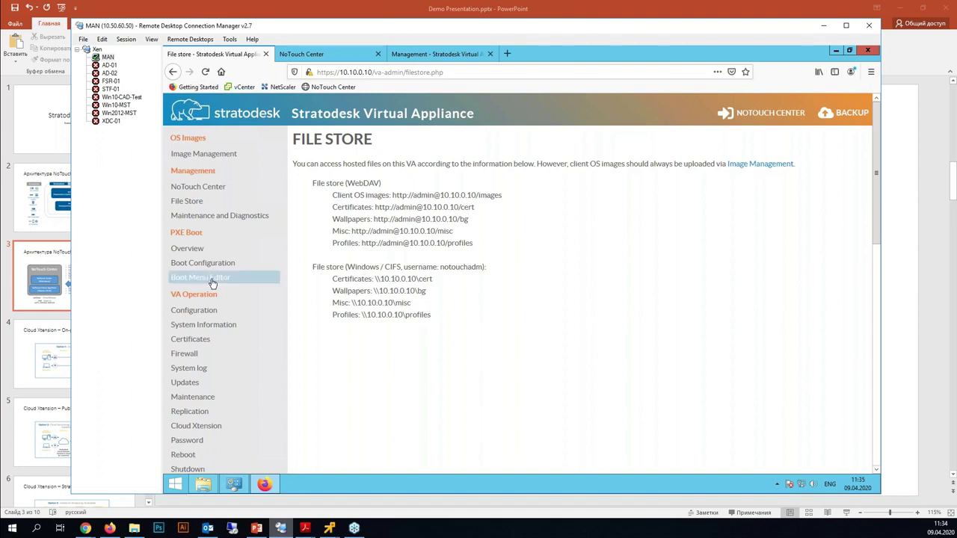
# - Open the PXE boot overview and examine the DHCP options 66 and 67 required for network boot
pyautogui.click(216, 248)
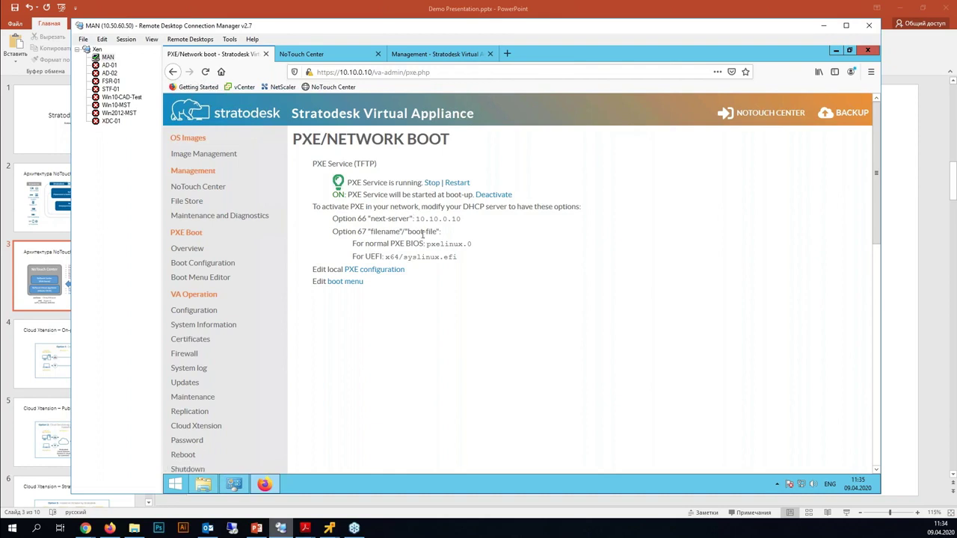
pyautogui.moveTo(423, 235); pyautogui.dragTo(454, 235)
pyautogui.click(386, 215)
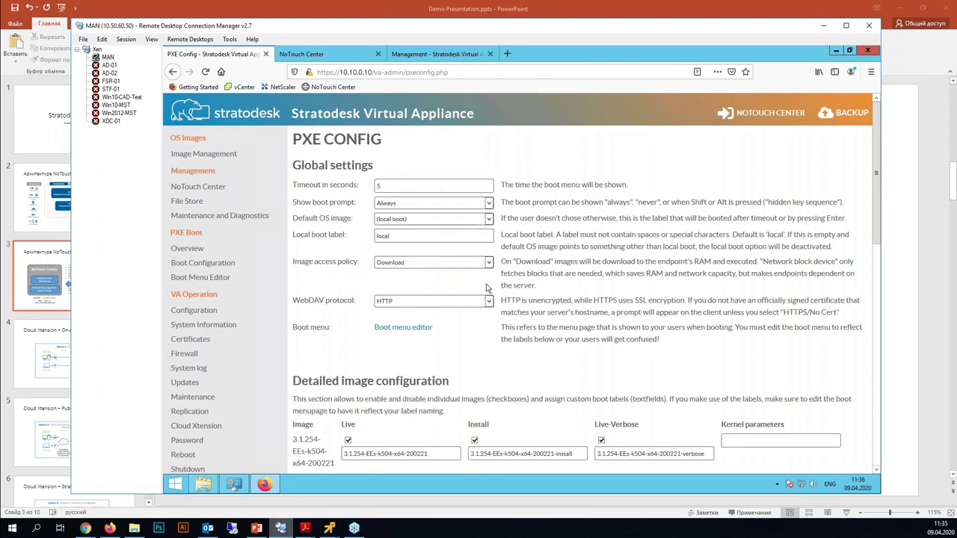
# - Examine the global settings and the detailed image configuration of the PXE boot configuration
pyautogui.scroll(-3, 559, 300)
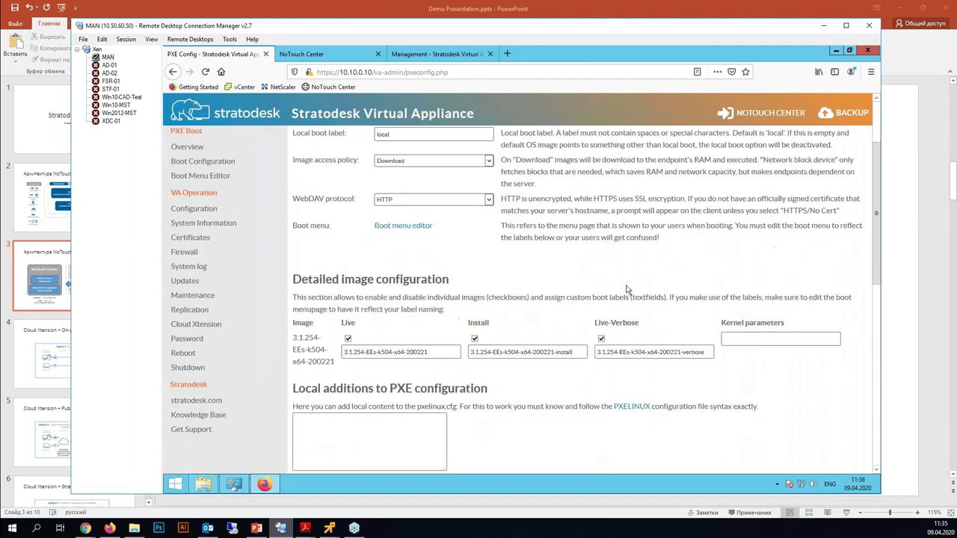
pyautogui.scroll(3, 626, 290)
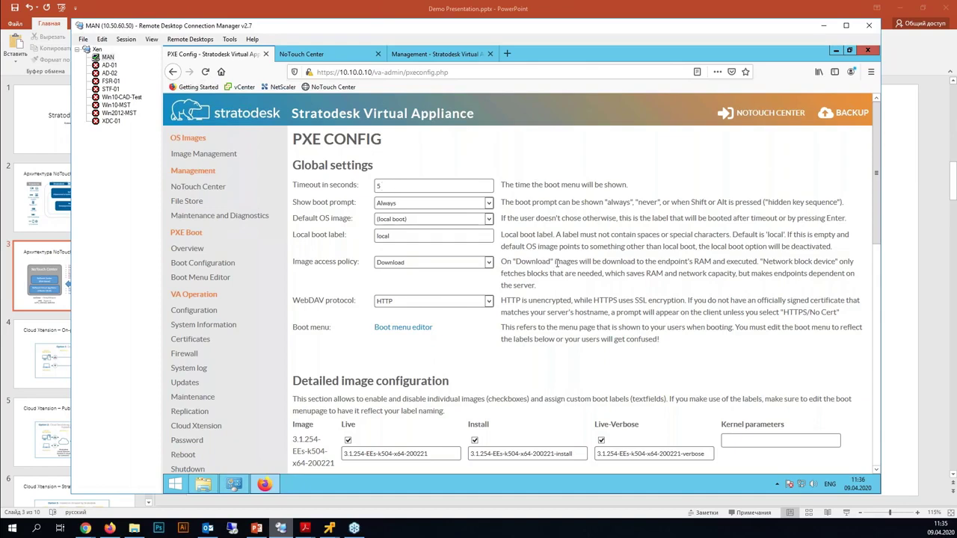
pyautogui.scroll(-1, 647, 314)
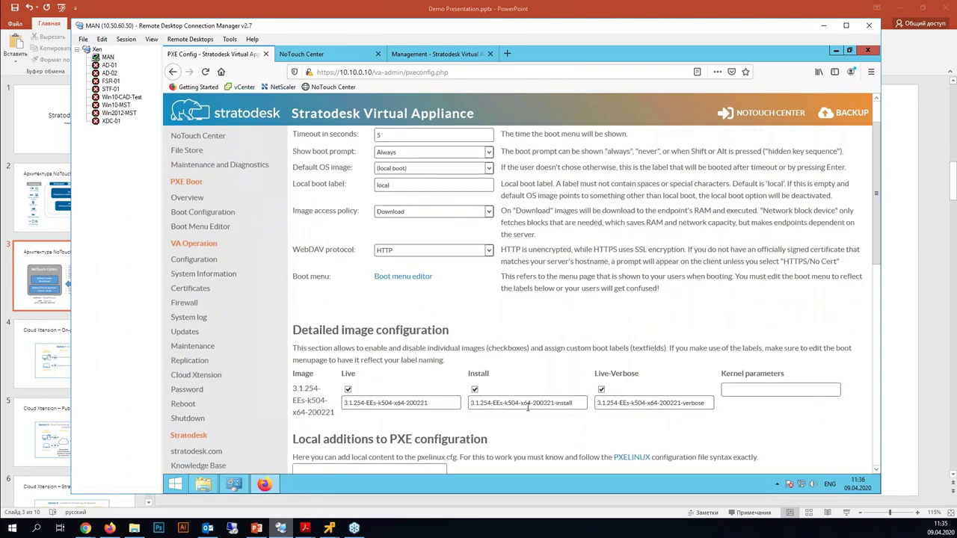
pyautogui.scroll(1, 528, 407)
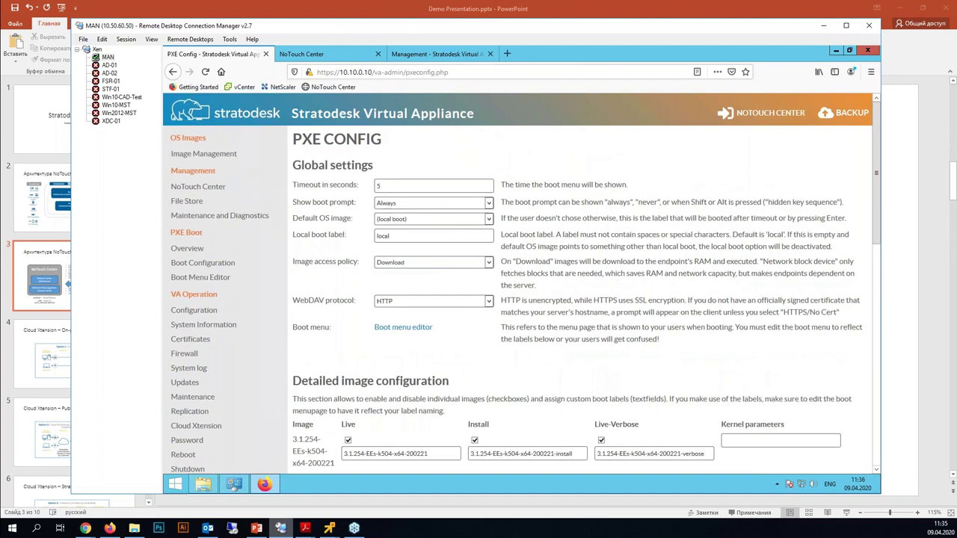
pyautogui.scroll(-2, 335, 383)
pyautogui.scroll(1, 335, 383)
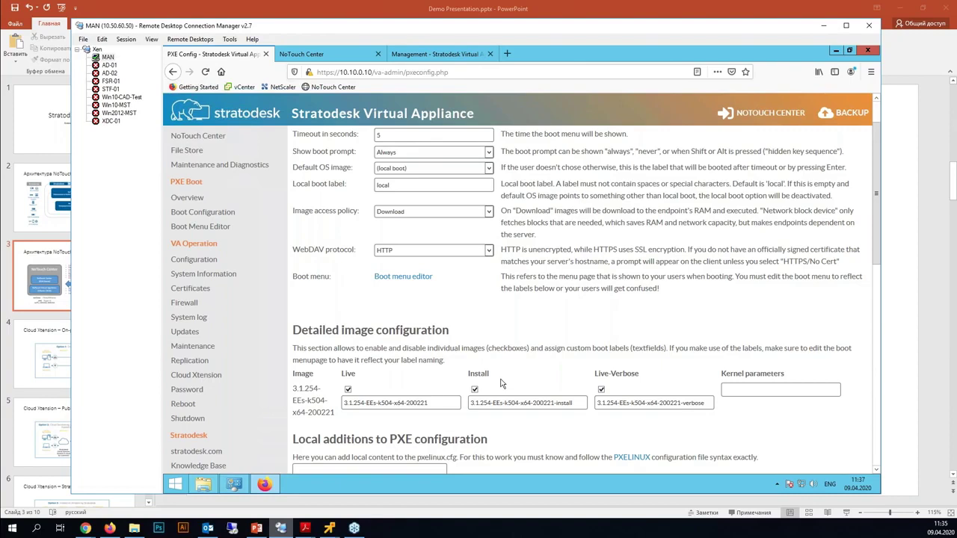
# - Enter AUTOINSTALL as the kernel parameter for the listed OS image in the PXE boot configuration
pyautogui.click(734, 389)
pyautogui.write('AUTOINSTALL')
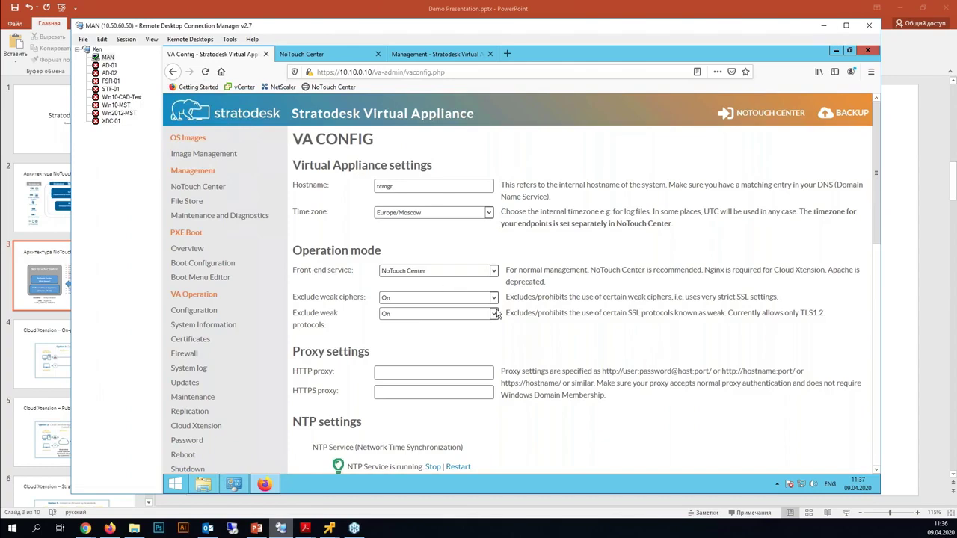
# - Examine the virtual appliance configuration, covering the proxy, NTP, SSH and Samba file sharing settings
pyautogui.scroll(-1, 493, 351)
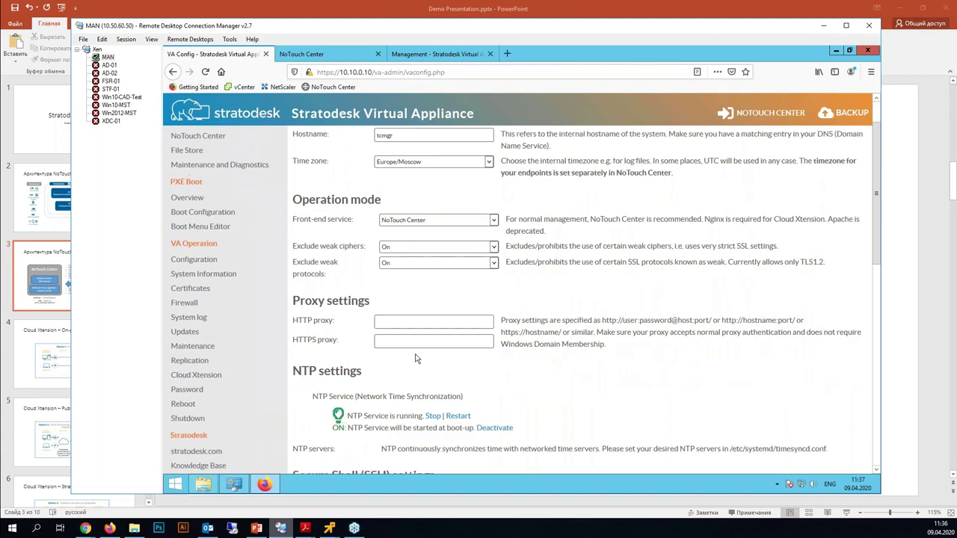
pyautogui.scroll(-2, 421, 241)
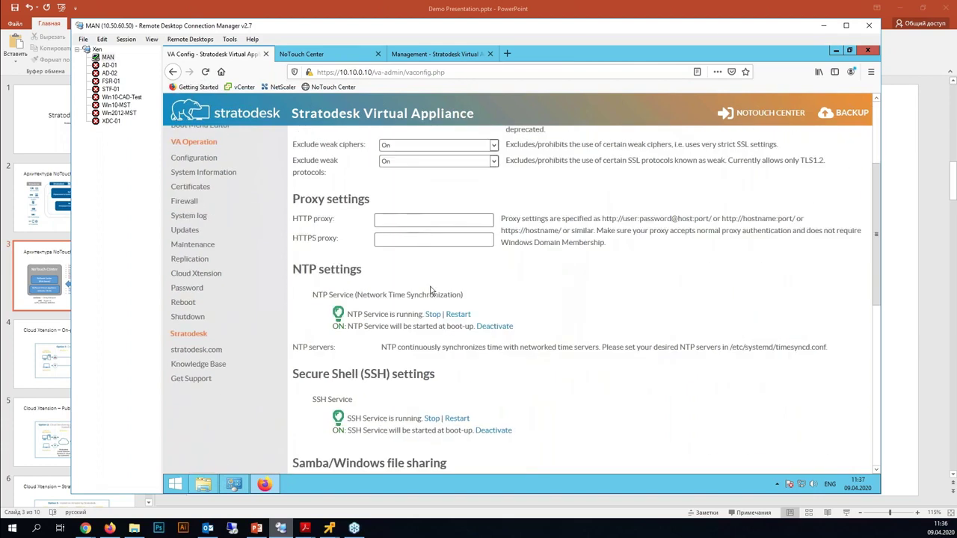
pyautogui.scroll(-2, 430, 290)
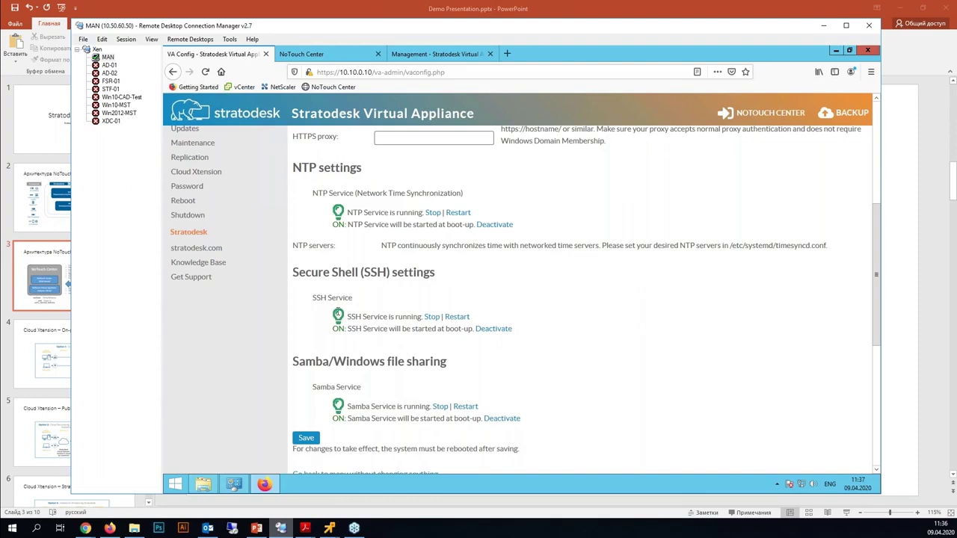
pyautogui.scroll(2, 247, 305)
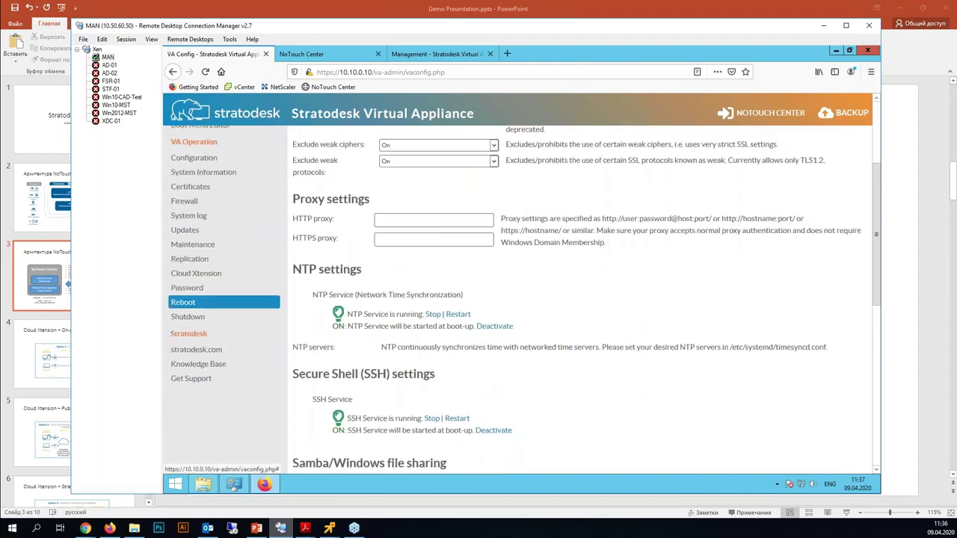
# - Review the appliance's web certificate details and its firewall rules
pyautogui.scroll(1, 224, 302)
pyautogui.click(198, 239)
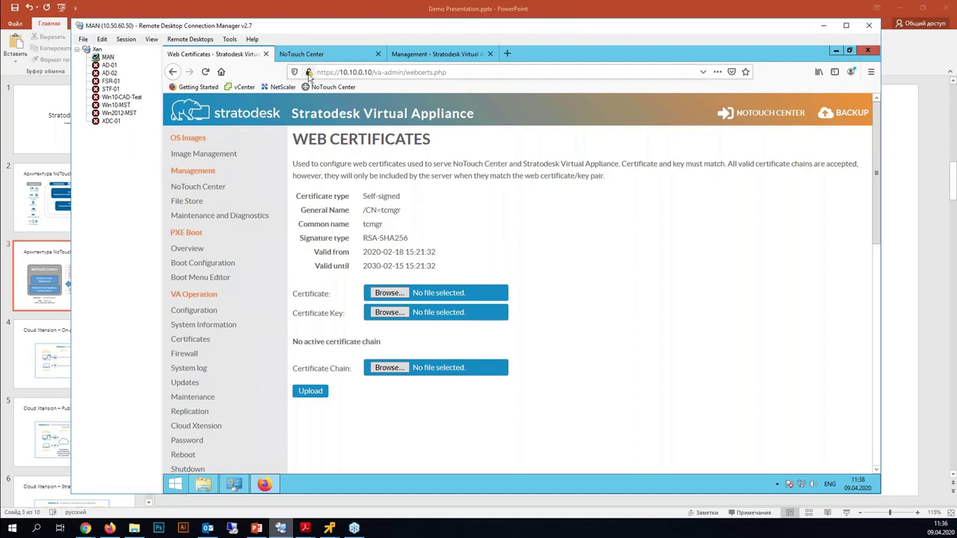
pyautogui.moveTo(309, 75)
pyautogui.scroll(-1, 214, 359)
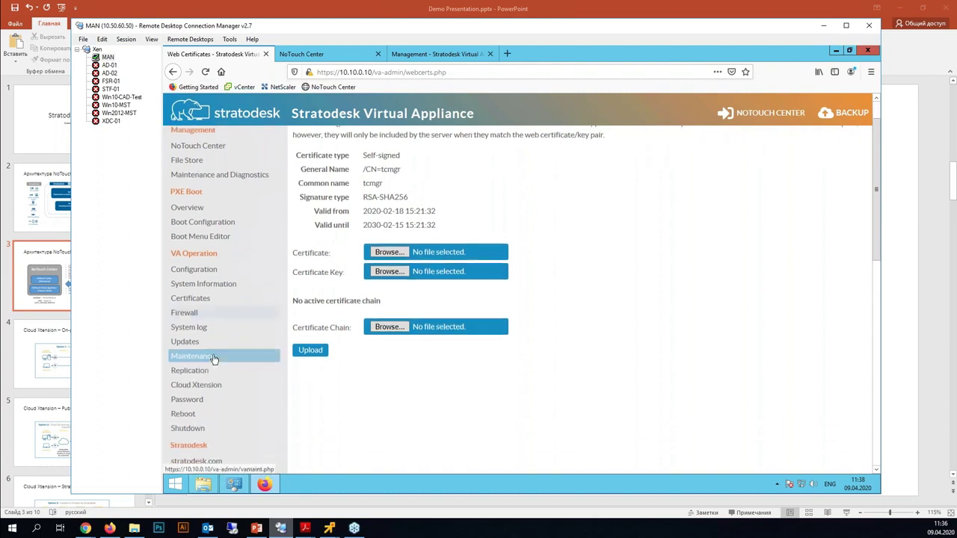
pyautogui.click(187, 305)
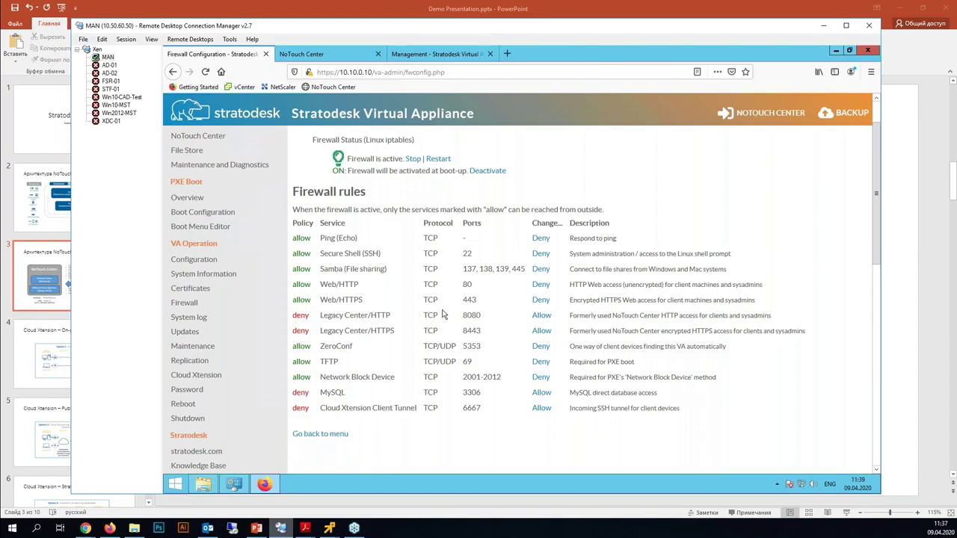
# - Open the appliance's Updates page and compare it with the NoTouch architecture slide in PowerPoint, returning to the remote session
pyautogui.click(187, 332)
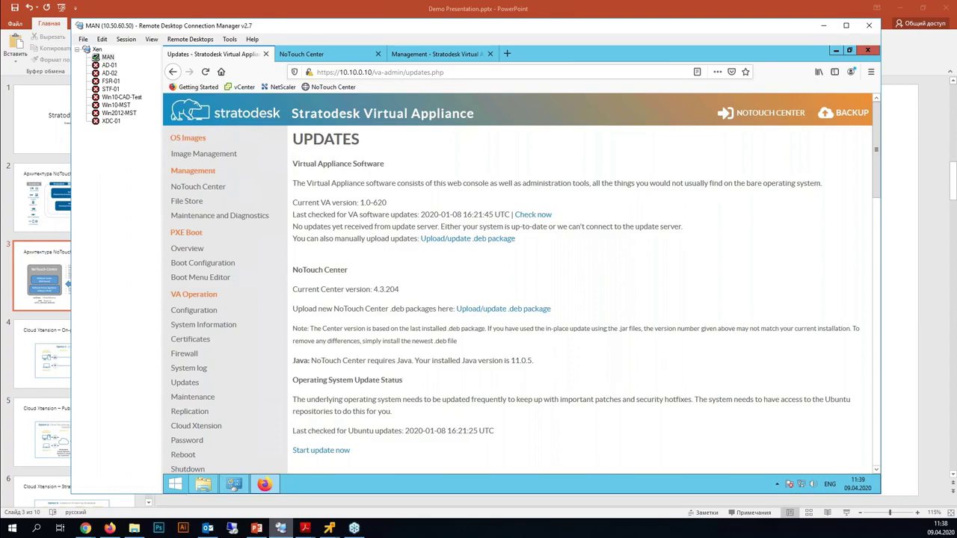
pyautogui.click(218, 7)
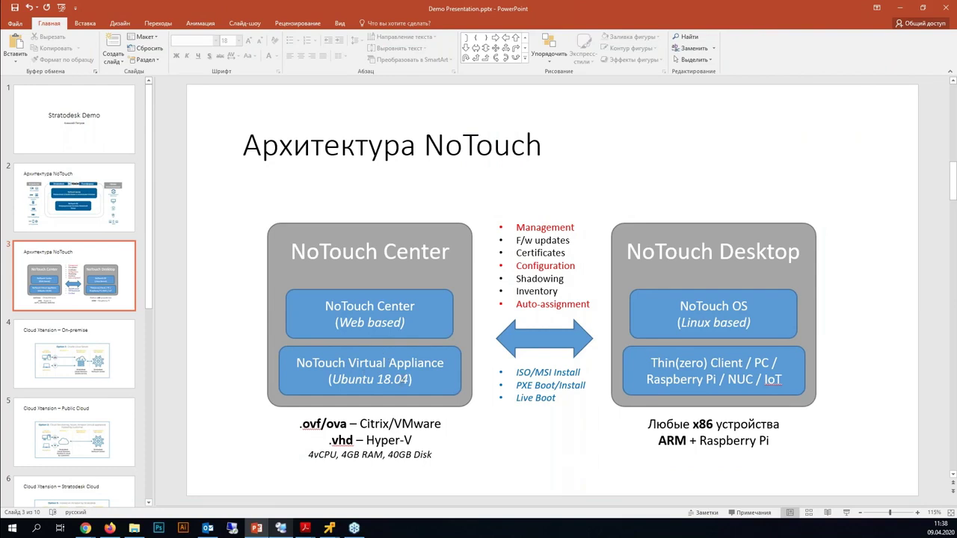
pyautogui.click(281, 530)
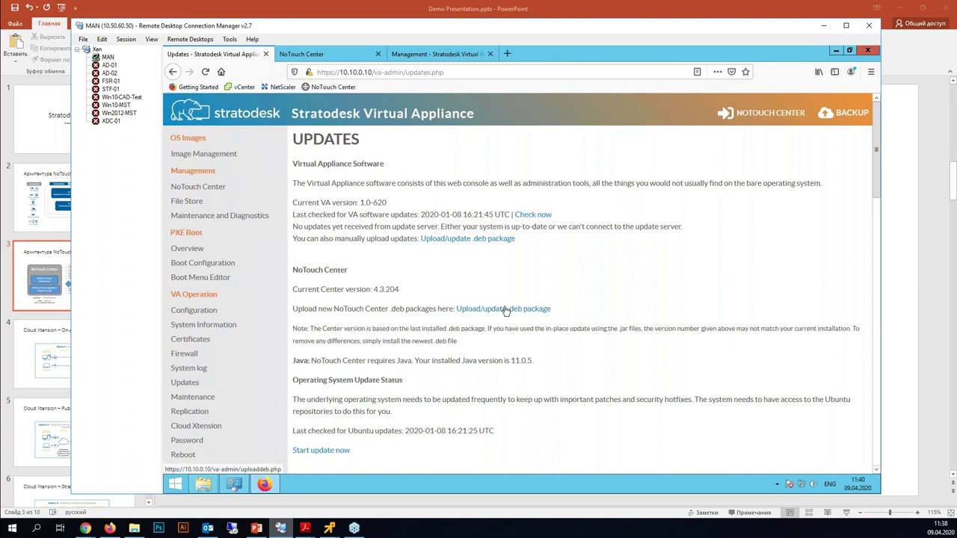
# - Open the .deb package upload page and select stratodeskva-1.0-620.deb for upload, cancelling the file selection
pyautogui.click(468, 240)
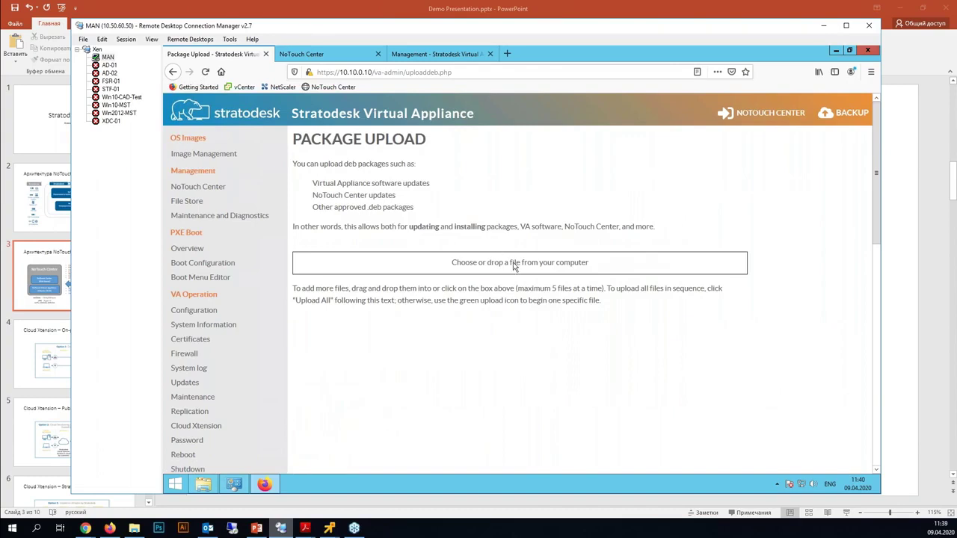
pyautogui.click(514, 266)
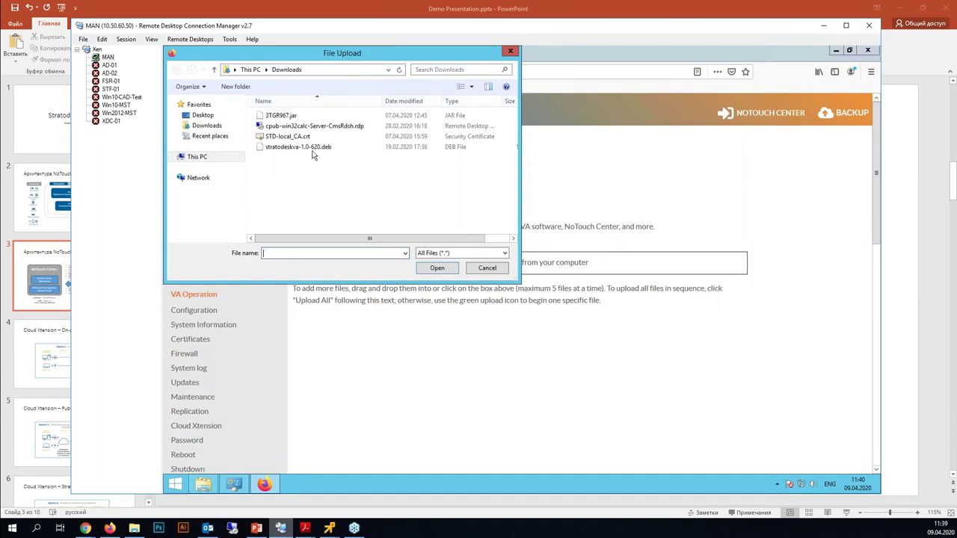
pyautogui.click(309, 148)
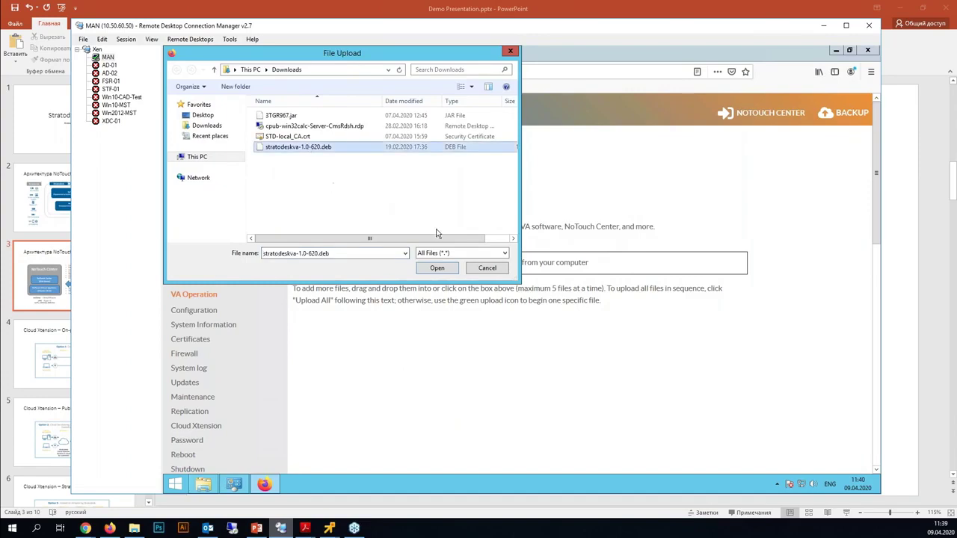
pyautogui.click(485, 269)
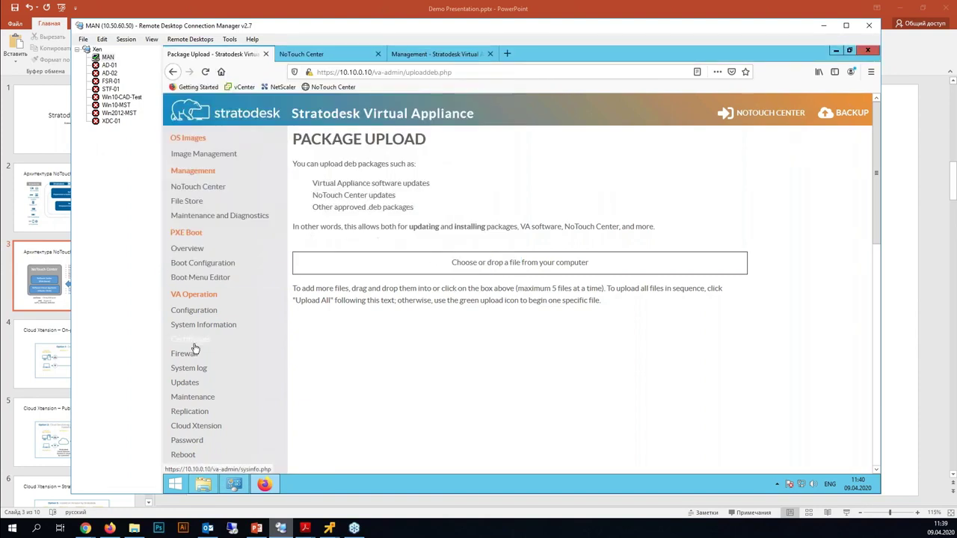
# - Return to the Updates page and highlight the current Virtual Appliance and NoTouch Center version numbers
pyautogui.scroll(-1, 200, 428)
pyautogui.scroll(-1, 200, 431)
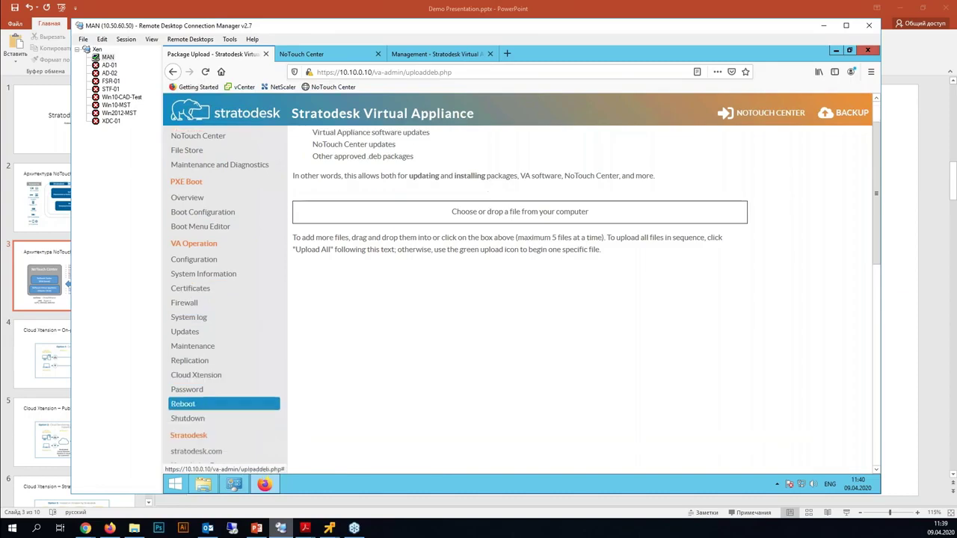
pyautogui.click(192, 333)
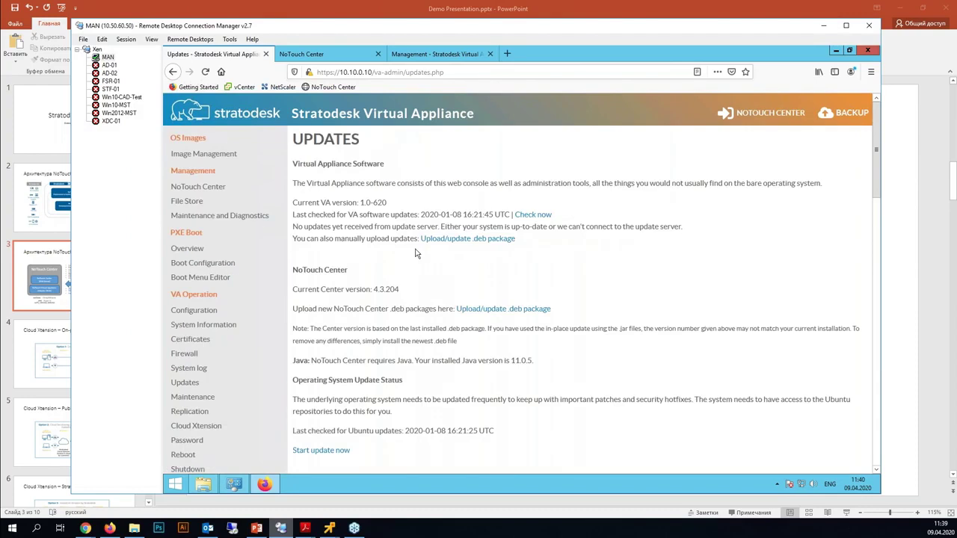
pyautogui.moveTo(360, 202); pyautogui.dragTo(387, 203)
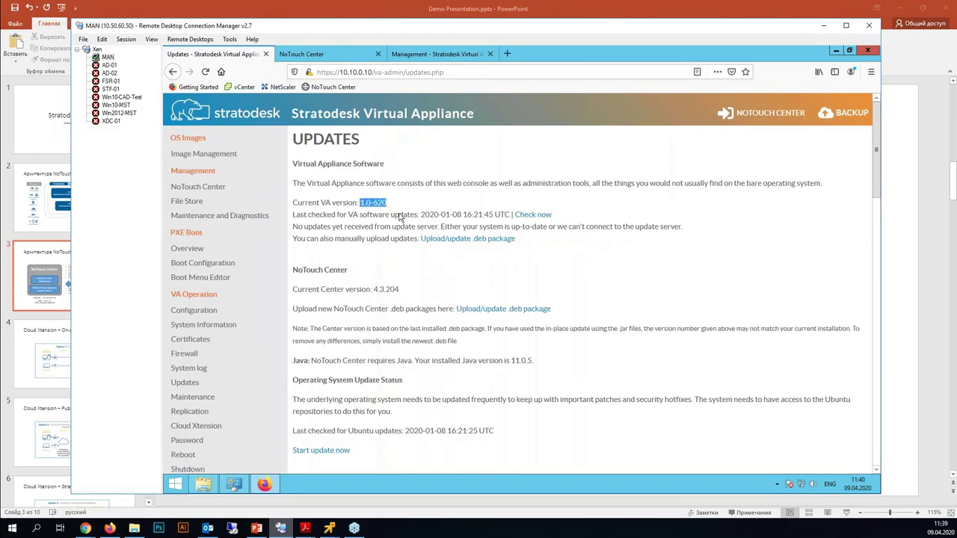
pyautogui.click(418, 294)
pyautogui.moveTo(419, 294); pyautogui.dragTo(377, 290)
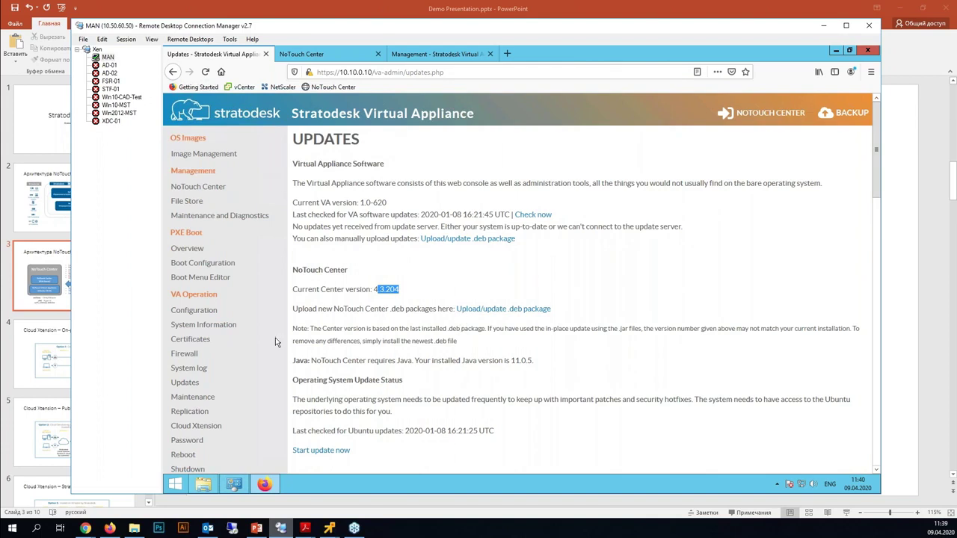
# - Open the virtual appliance's Replication settings
pyautogui.click(217, 412)
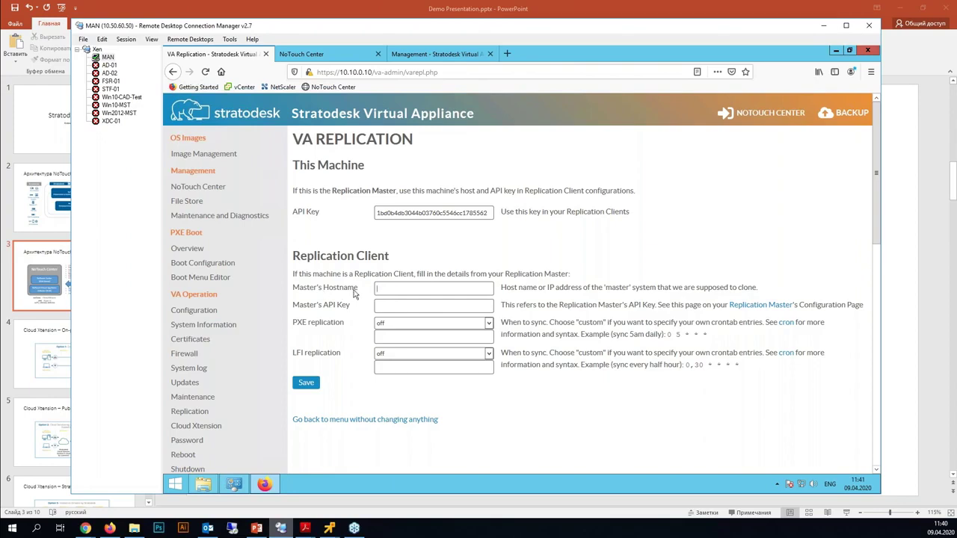
# - Highlight this machine's API key and review the PXE replication schedule options without choosing one
pyautogui.doubleClick(412, 212)
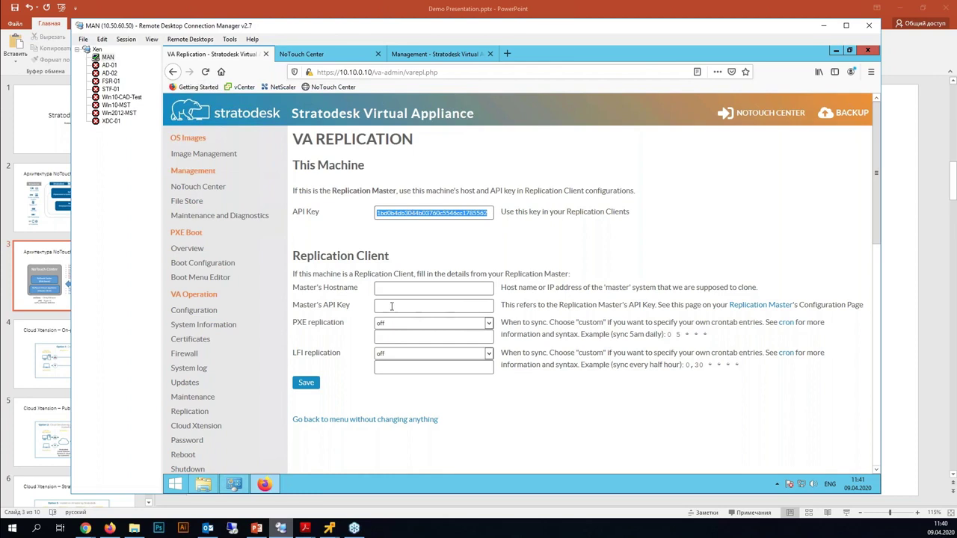
pyautogui.click(502, 253)
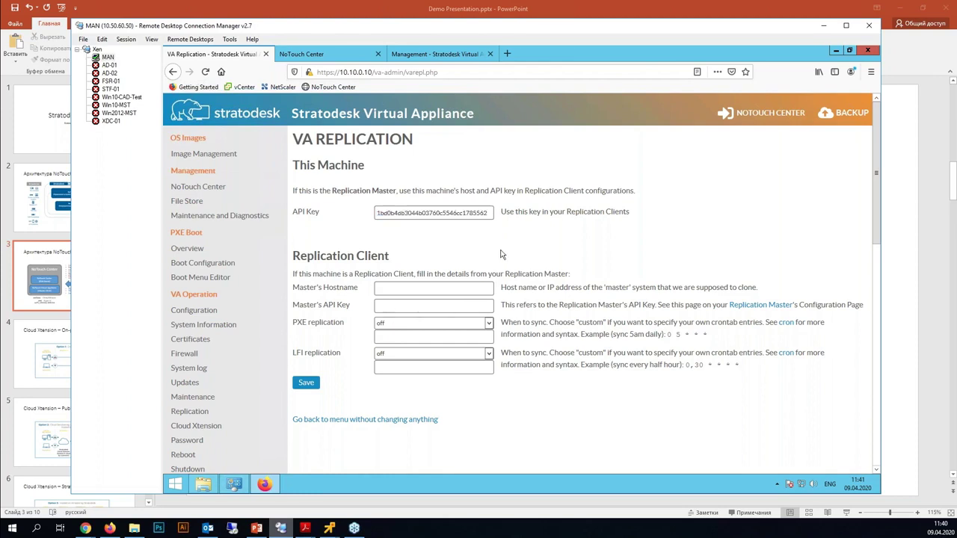
pyautogui.click(491, 324)
pyautogui.click(500, 316)
pyautogui.click(490, 323)
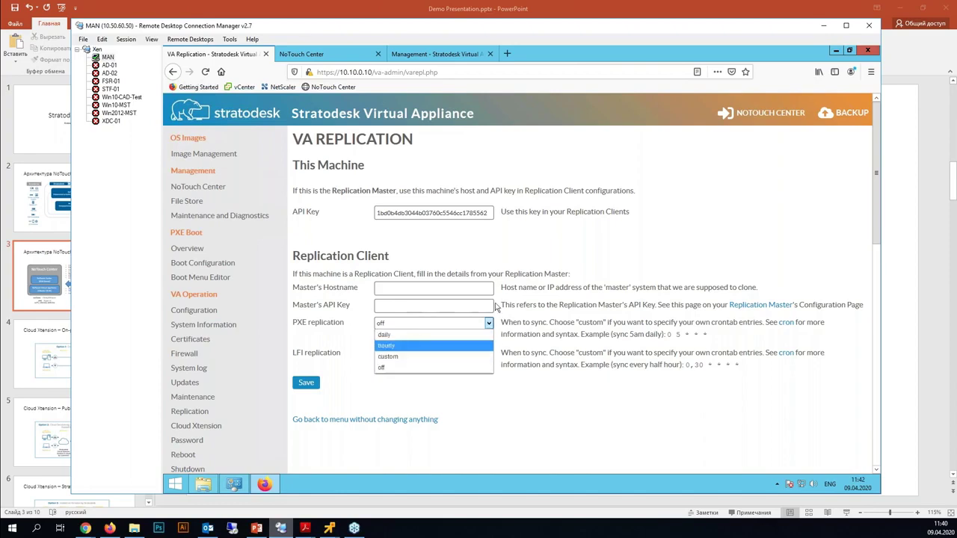
pyautogui.click(501, 271)
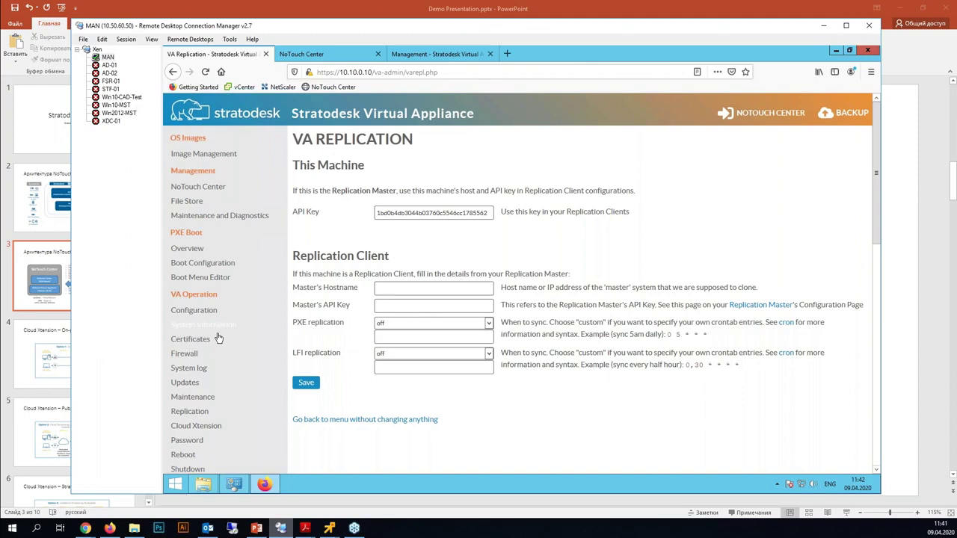
# - Open the appliance's Cloud Xtension page and switch to PowerPoint to compare the NoTouch architecture and Cloud Xtension – On-premise slides
pyautogui.scroll(-1, 204, 381)
pyautogui.click(205, 380)
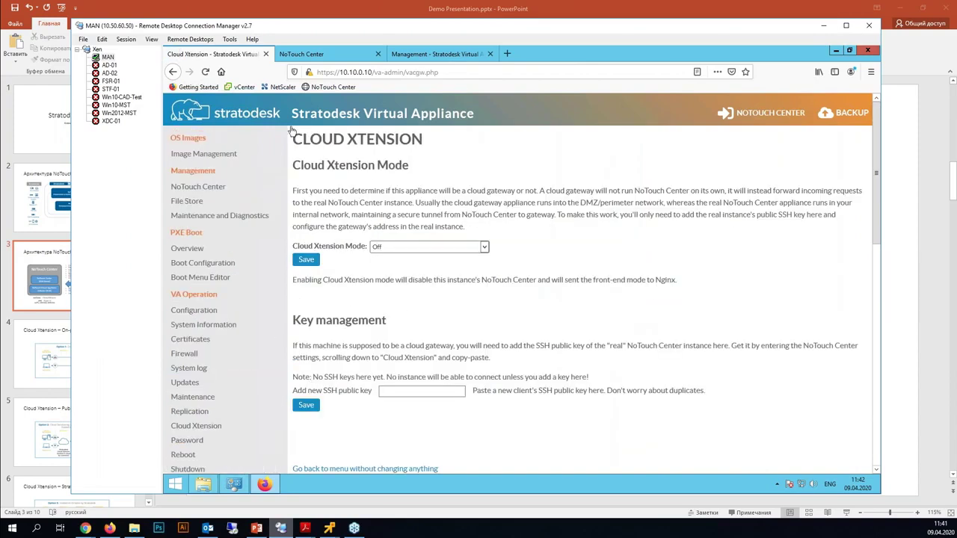
pyautogui.click(233, 7)
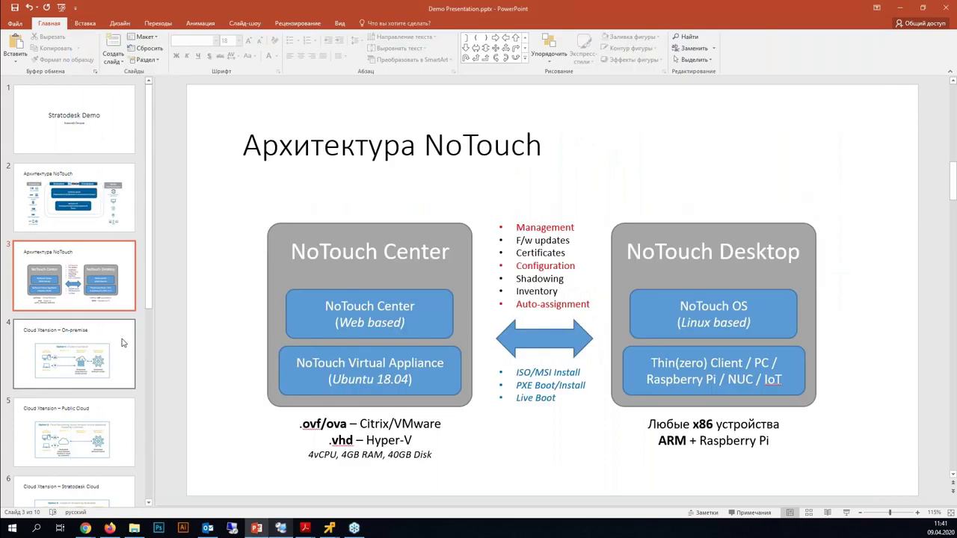
pyautogui.click(123, 342)
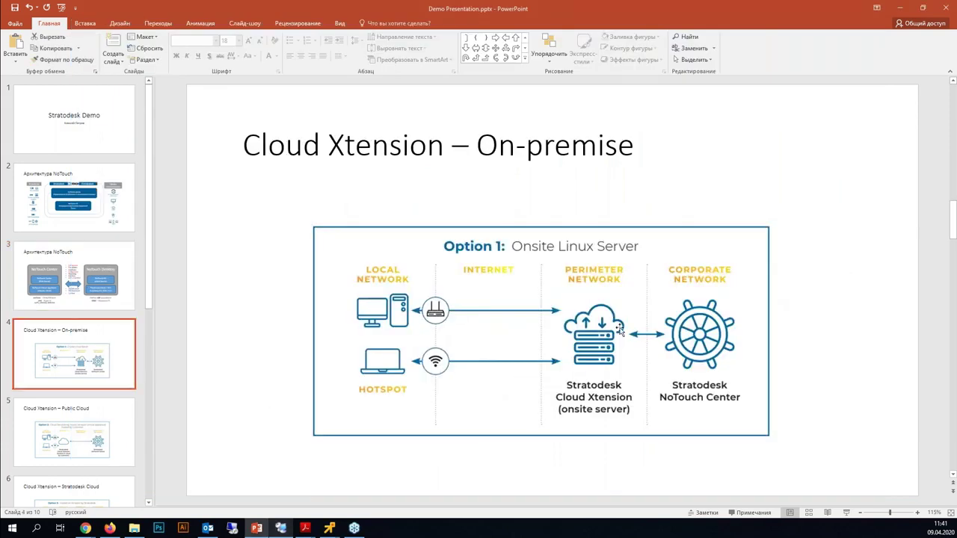
pyautogui.press('pageup')
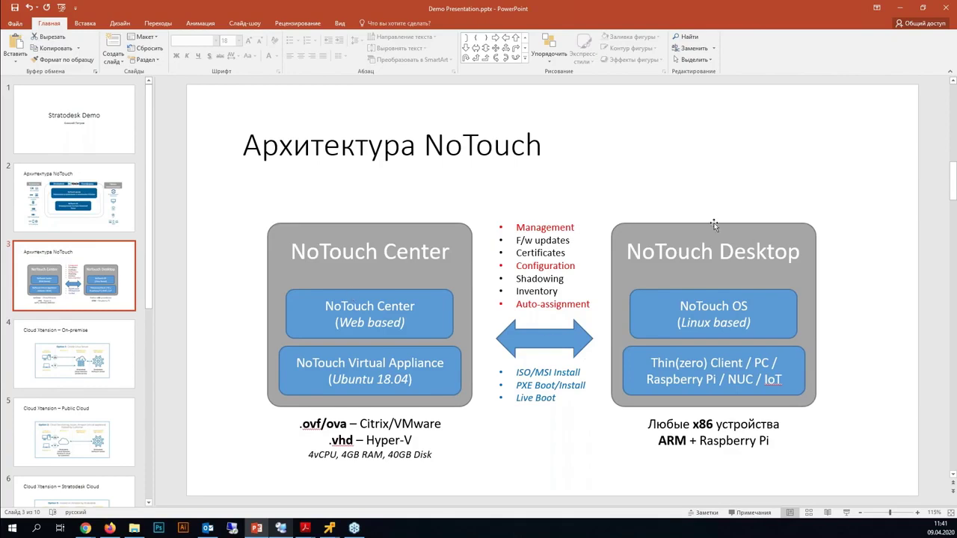
pyautogui.click(119, 343)
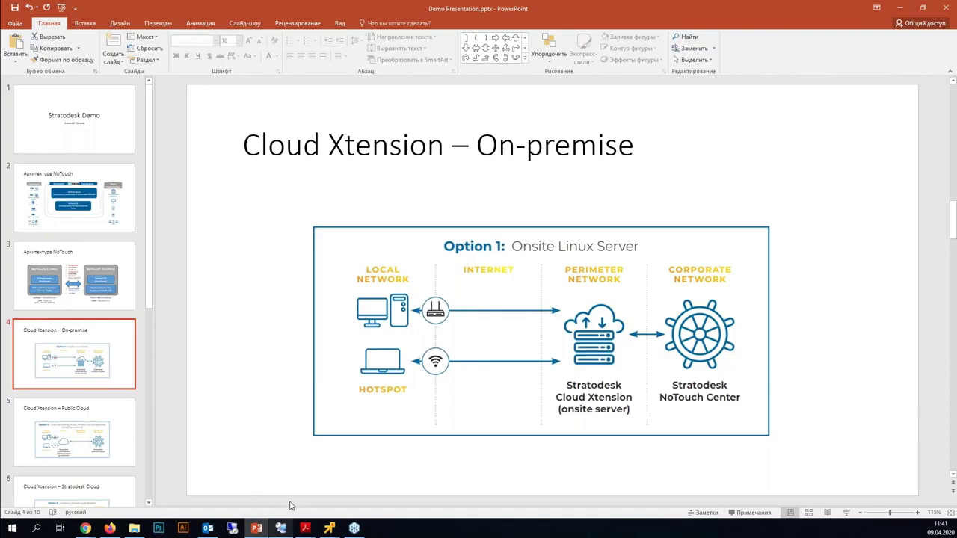
# - Return to the remote session and open the Cloud Xtension settings of the appliance at 10.10.0.11
pyautogui.click(280, 528)
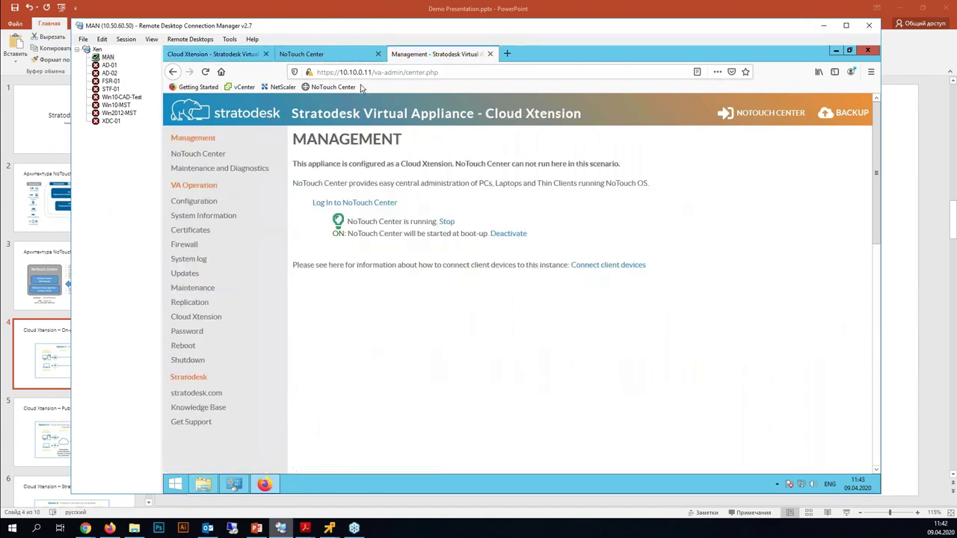
pyautogui.click(330, 58)
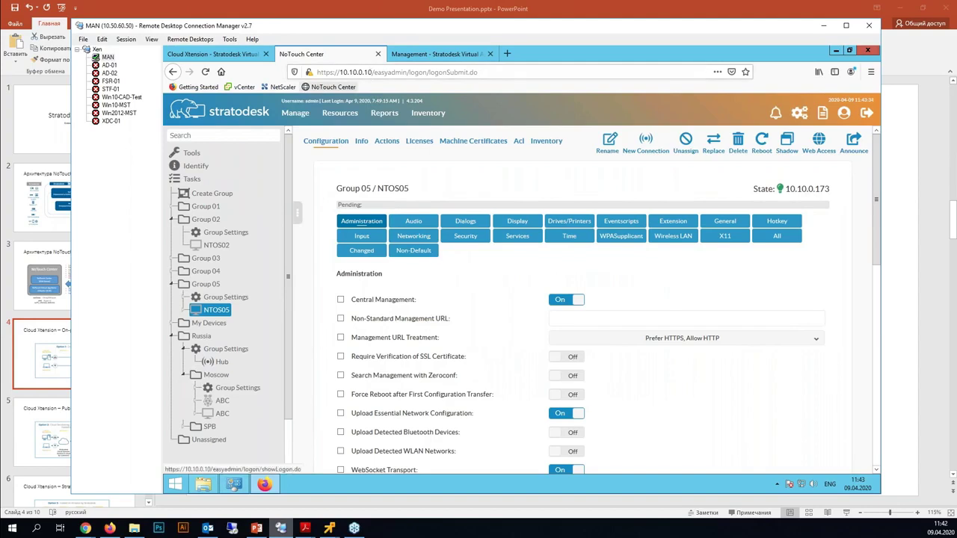
pyautogui.click(438, 58)
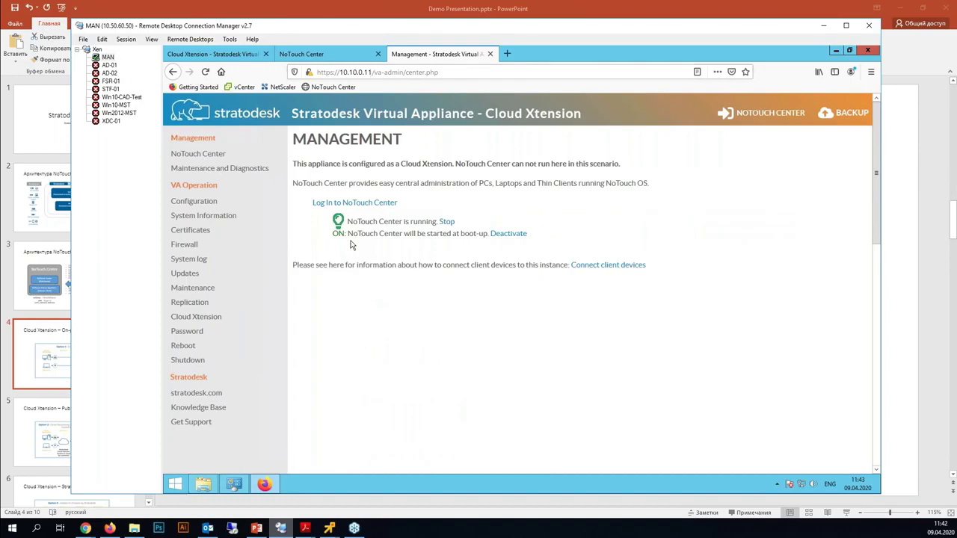
pyautogui.click(191, 321)
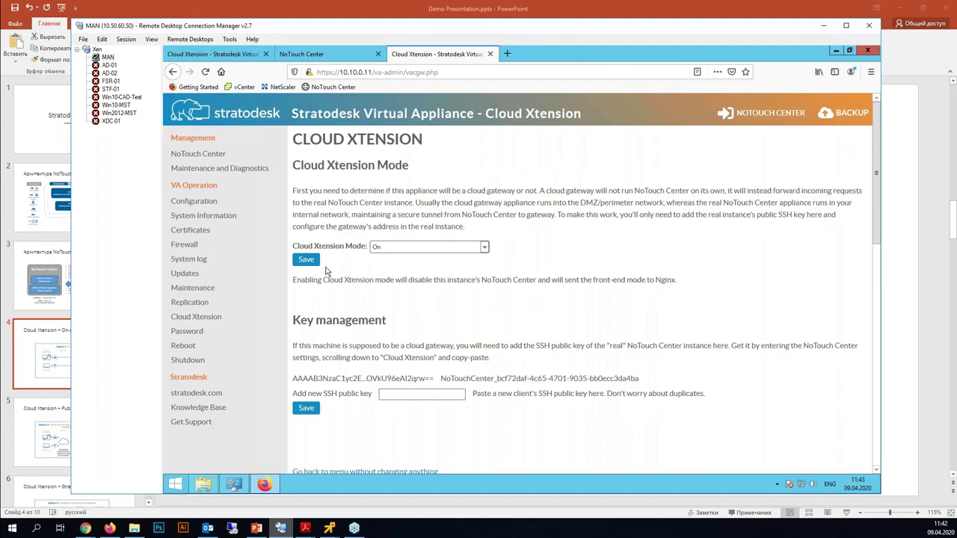
# - Log in to NoTouch Center with the prefilled credentials and examine the Cloud Xtension SSH public key and gateway address settings
pyautogui.click(321, 54)
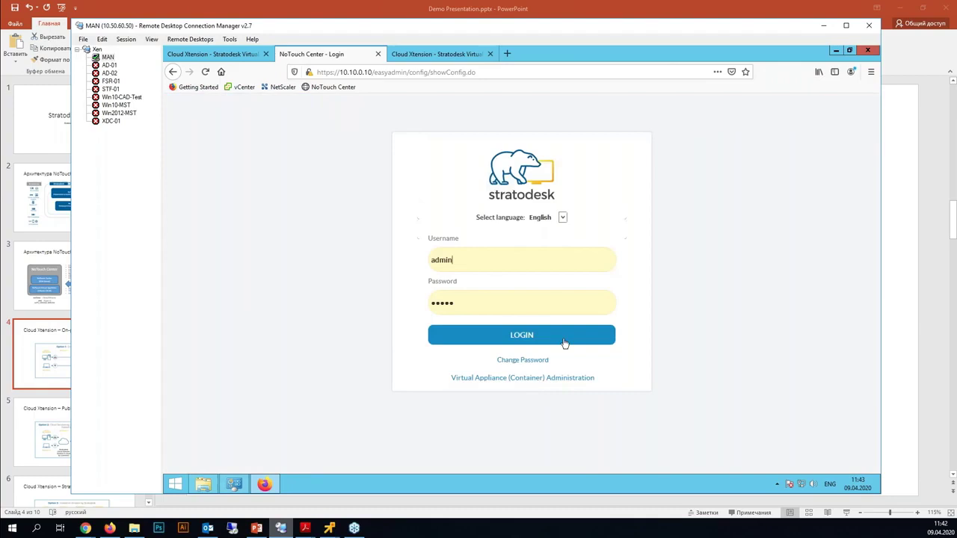
pyautogui.click(563, 340)
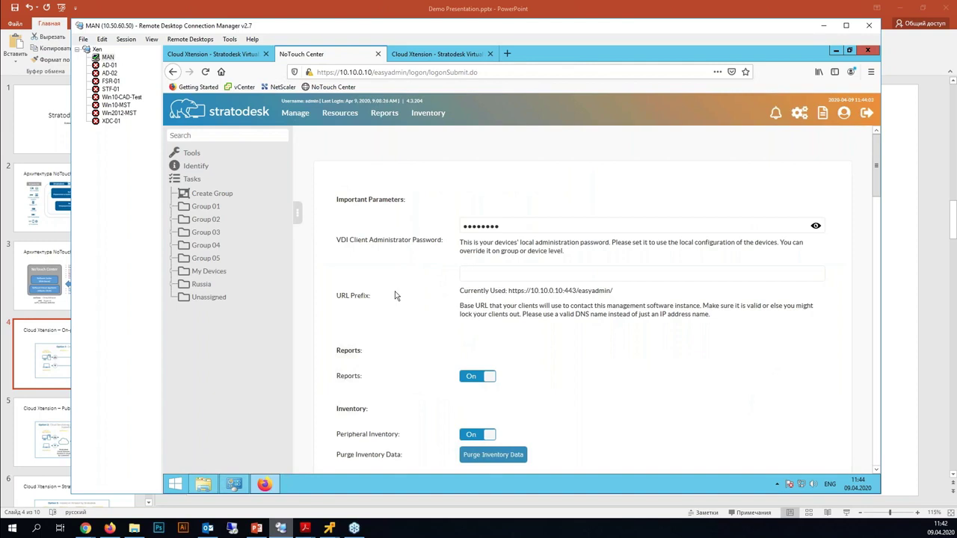
pyautogui.scroll(-15, 399, 293)
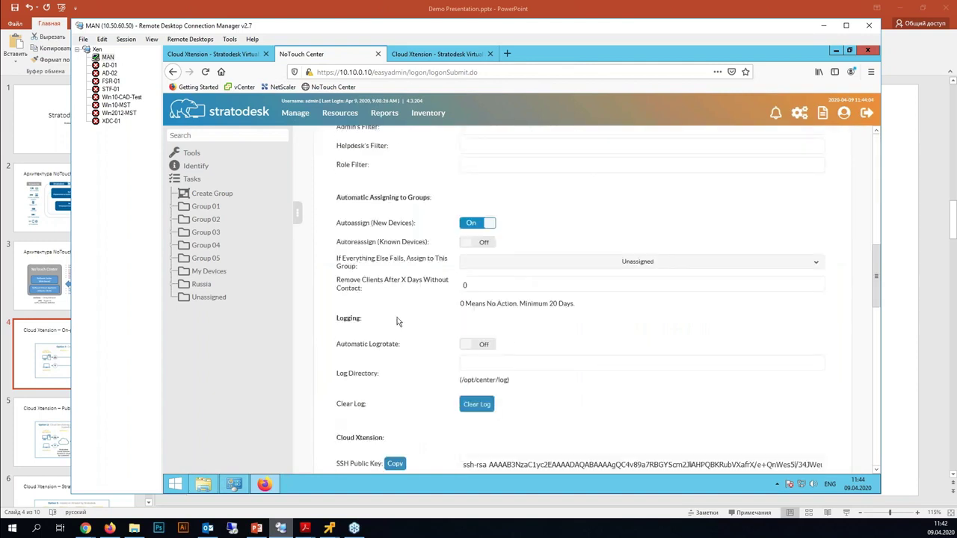
pyautogui.scroll(-3, 536, 198)
pyautogui.scroll(2, 536, 198)
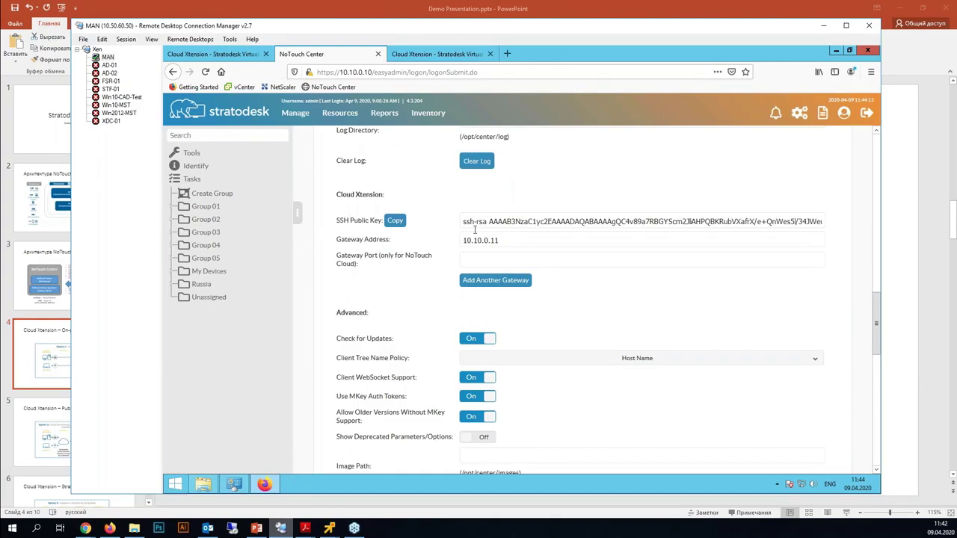
# - Compare the Cloud Xtension settings of both appliances and NoTouch Center, consulting the On-premise slide in PowerPoint
pyautogui.click(443, 58)
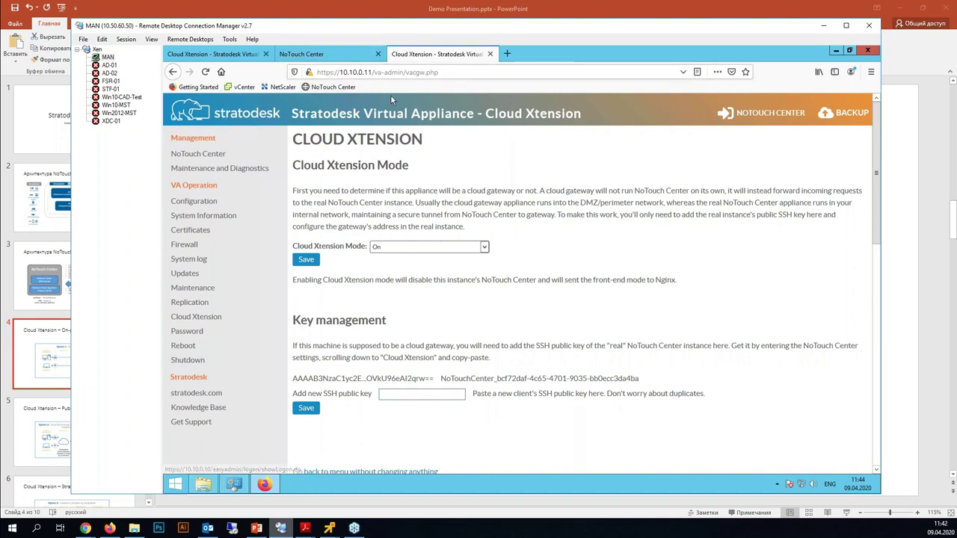
pyautogui.click(328, 14)
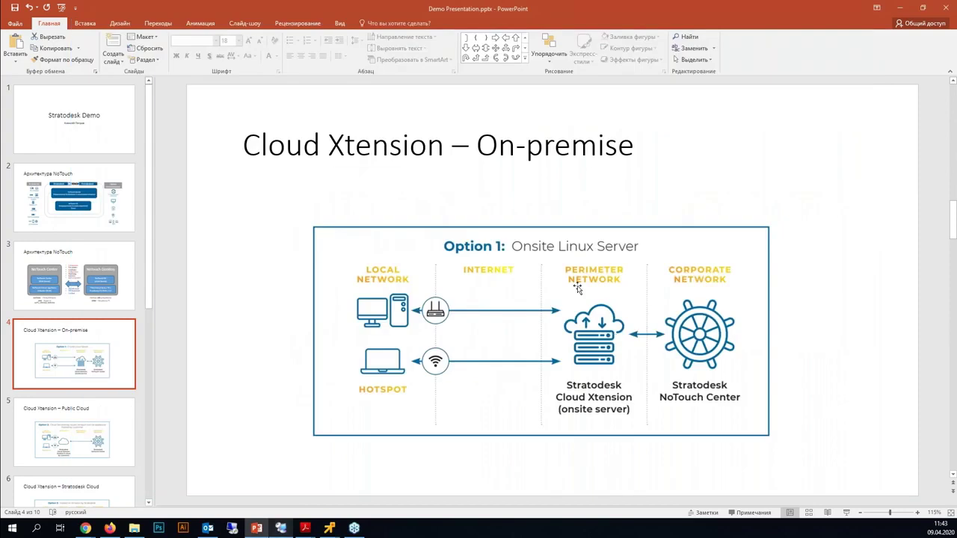
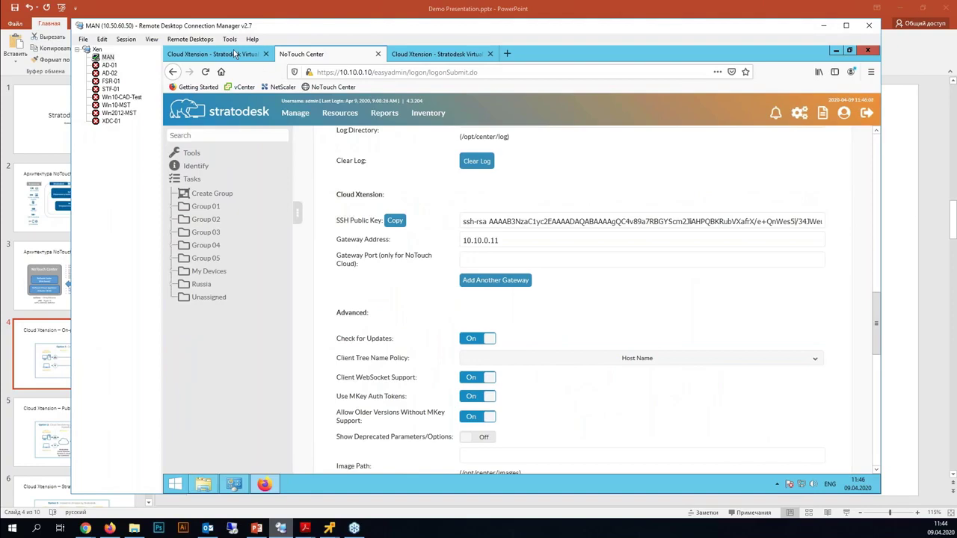
pyautogui.click(235, 56)
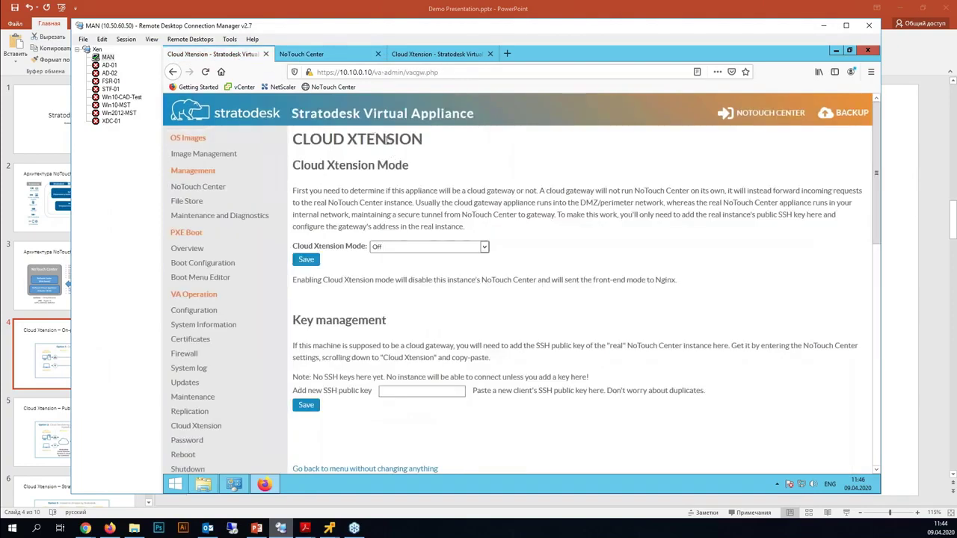
pyautogui.click(455, 55)
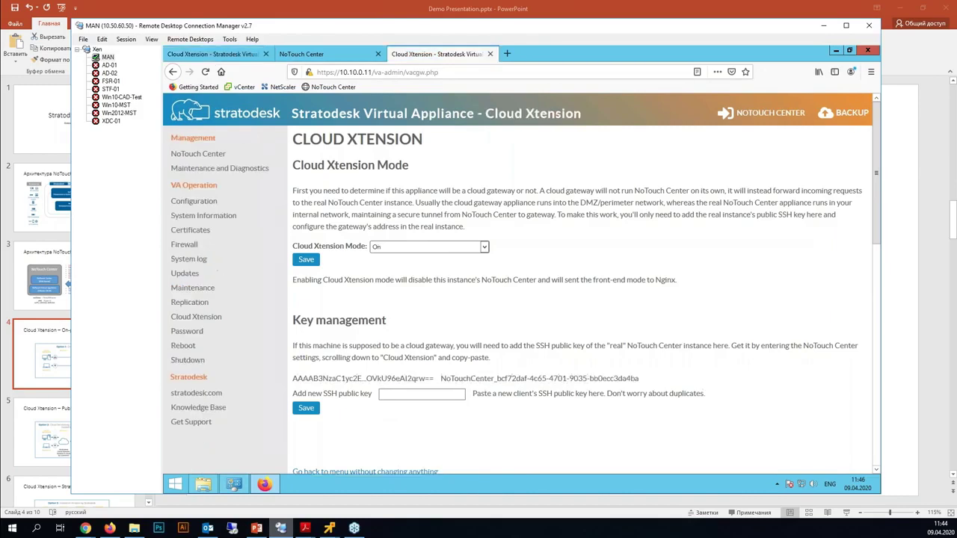
pyautogui.click(350, 59)
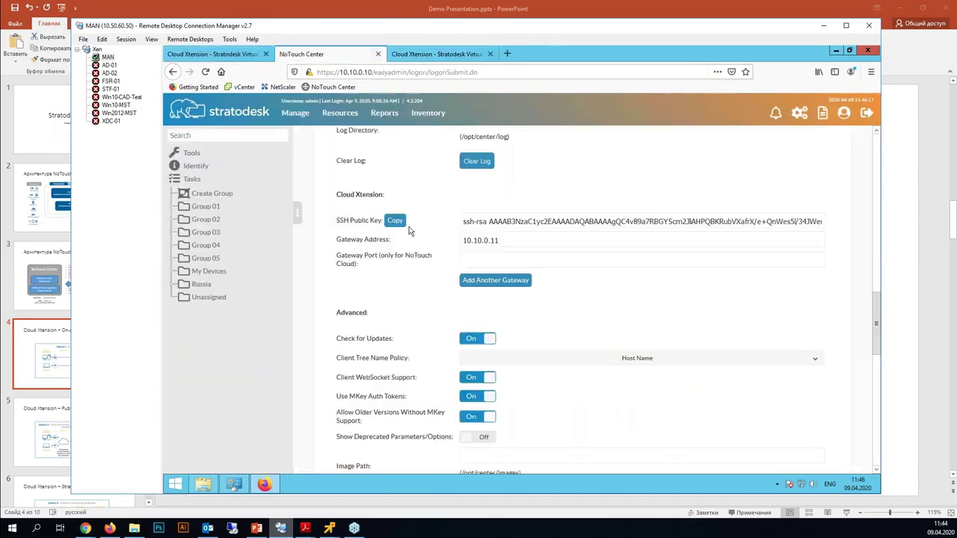
pyautogui.click(440, 55)
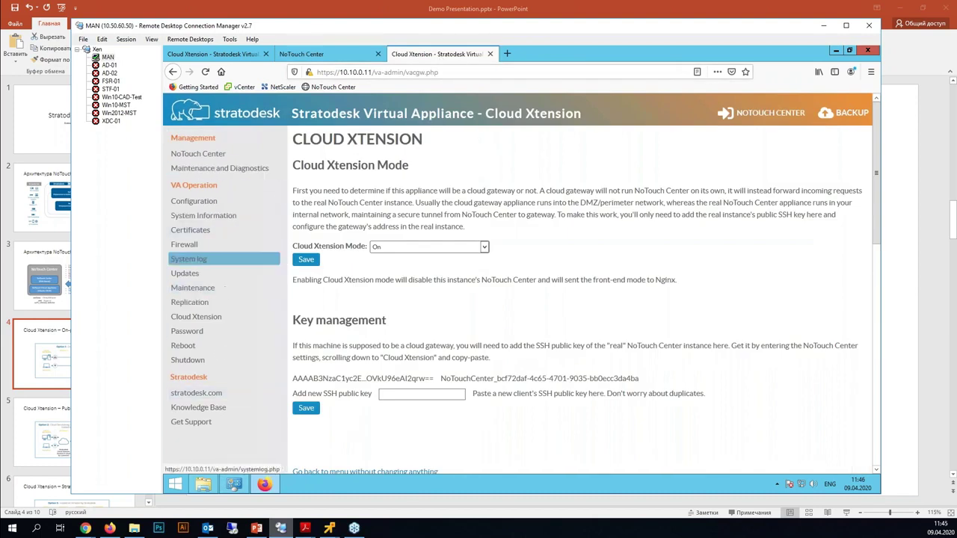
pyautogui.click(332, 57)
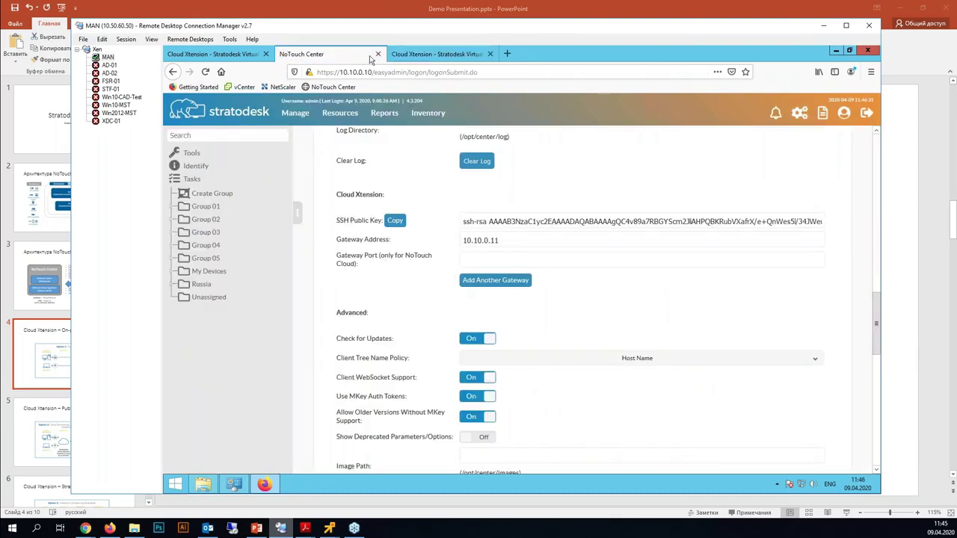
pyautogui.click(437, 57)
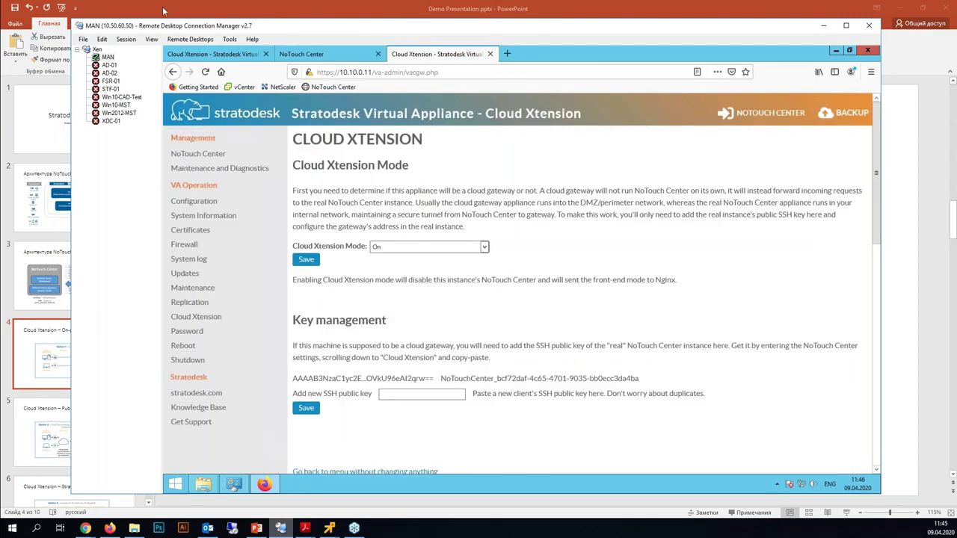
# - Switch to PowerPoint and view the Cloud Xtension slides for Public Cloud and Stratodesk Cloud
pyautogui.hotkey('alt', 'Tab')
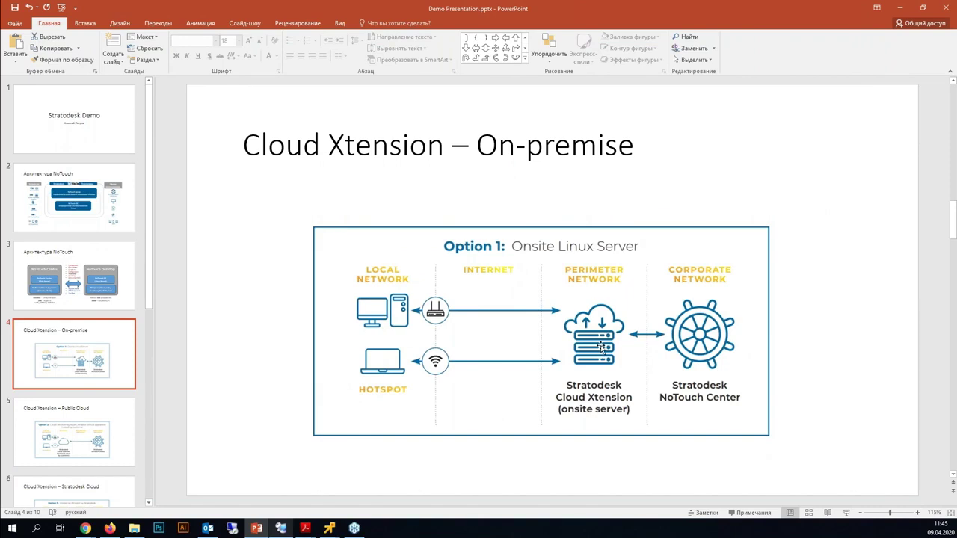
pyautogui.scroll(-1, 122, 344)
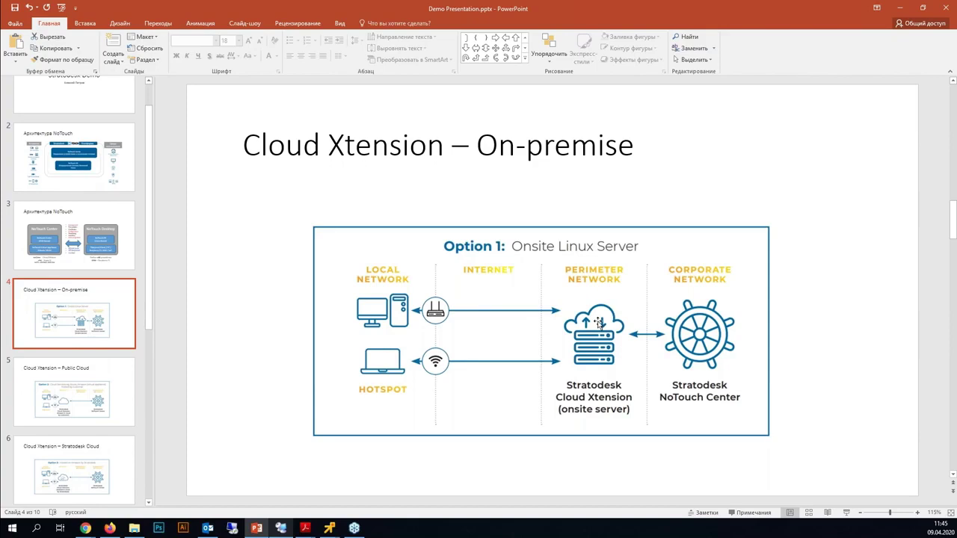
pyautogui.click(122, 369)
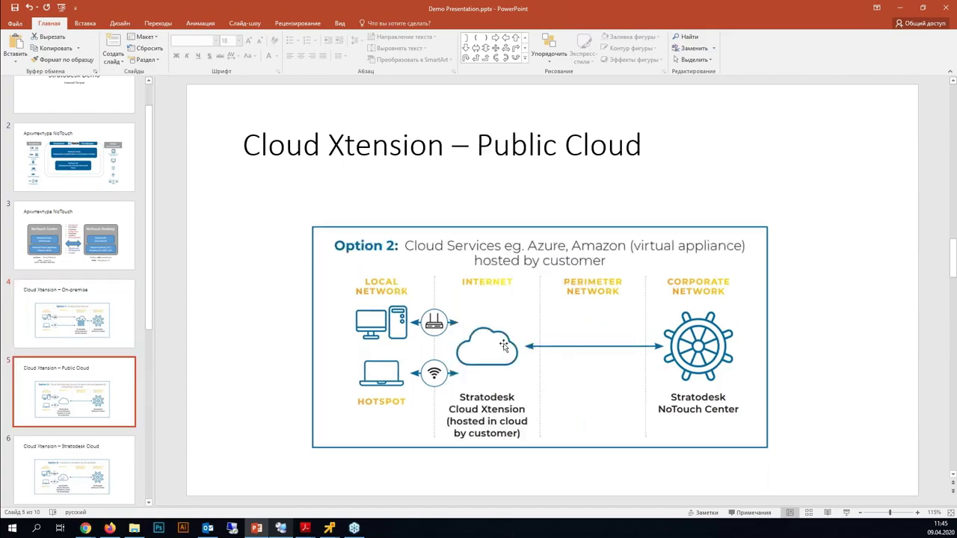
pyautogui.scroll(-2, 131, 394)
pyautogui.press('Down')
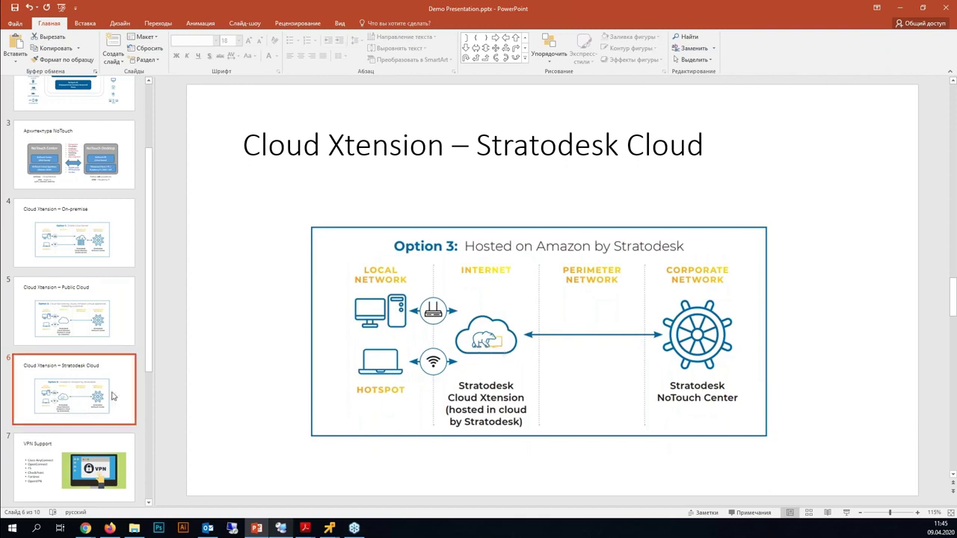
# - Return to the remote session and revisit the 10.10.0.10 appliance's Cloud Xtension page and the NoTouch Center settings
pyautogui.click(280, 528)
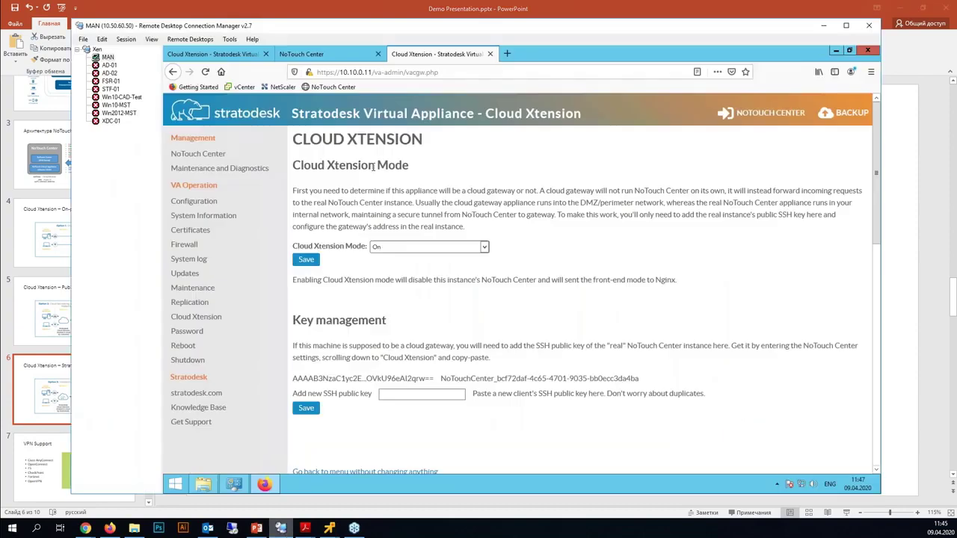
pyautogui.click(213, 54)
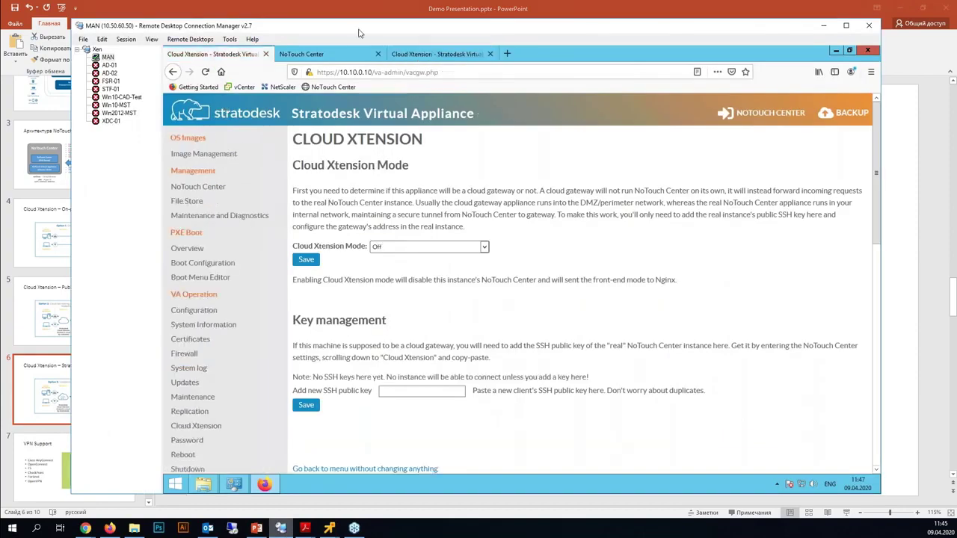
pyautogui.click(338, 56)
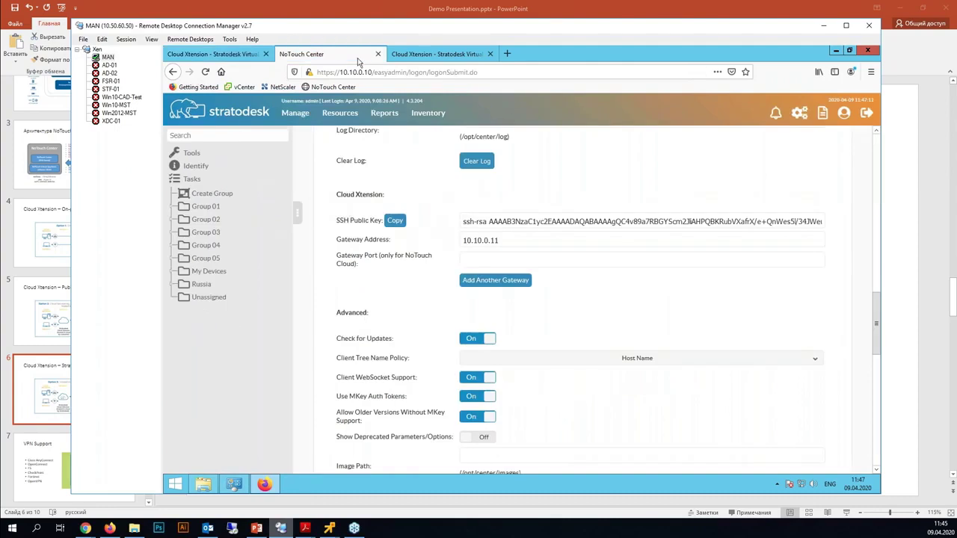
# - Open the NoTouch Center login page in a new browser tab to view its Virtual Appliance Administration link, closing the tab again
pyautogui.hotkey('ctrl', 't')
pyautogui.click(327, 88)
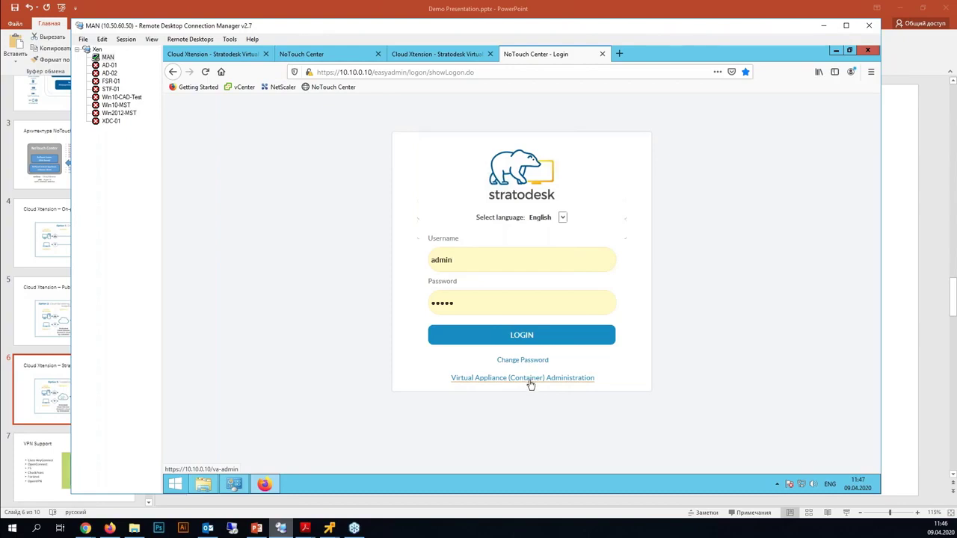
pyautogui.click(602, 54)
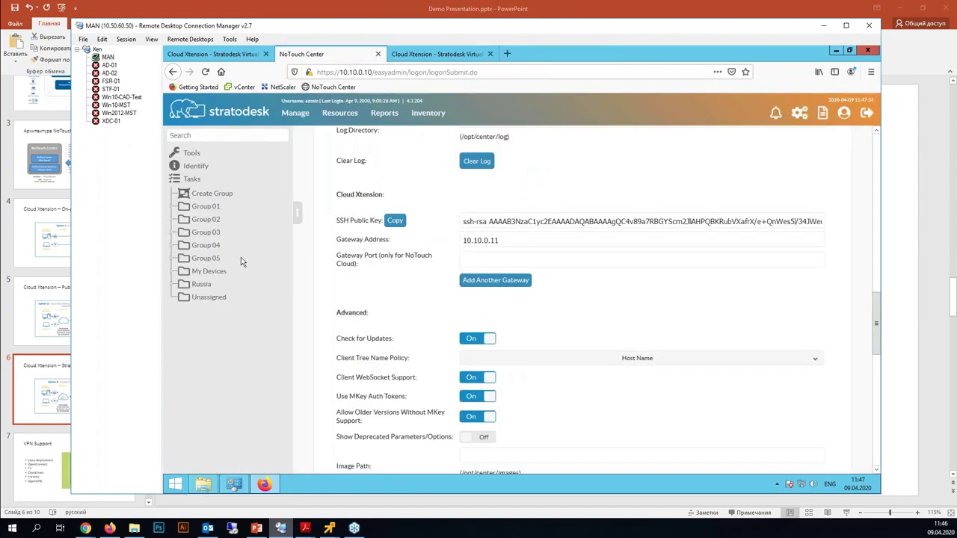
# - Return to the NoTouch Center management dashboard, expand Group 01 and Group 02 in the device tree, and view the Unassigned devices
pyautogui.scroll(10, 310, 292)
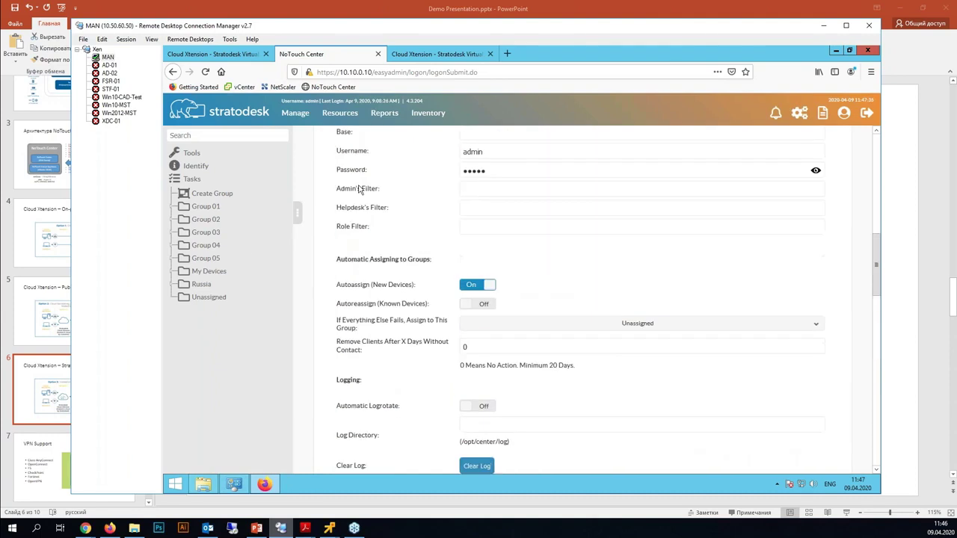
pyautogui.click(296, 116)
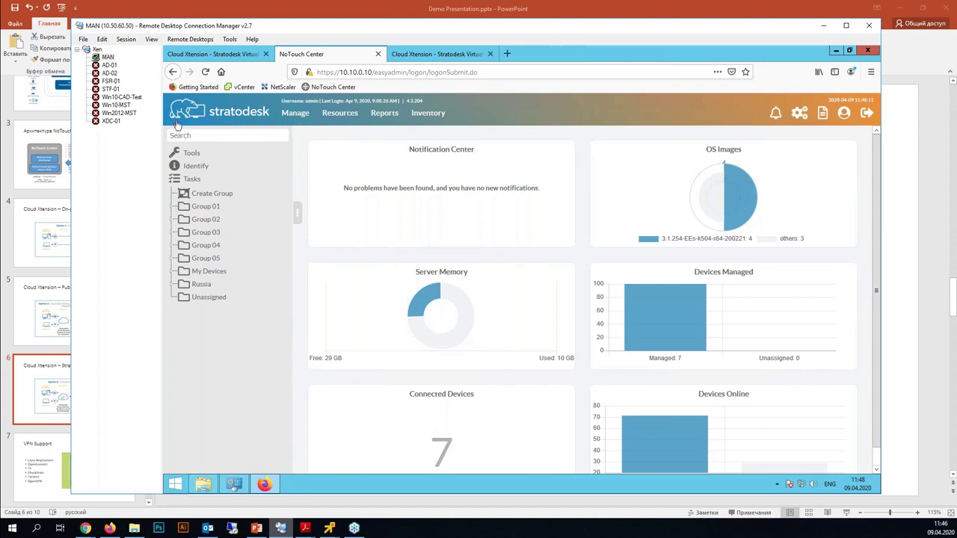
pyautogui.click(172, 209)
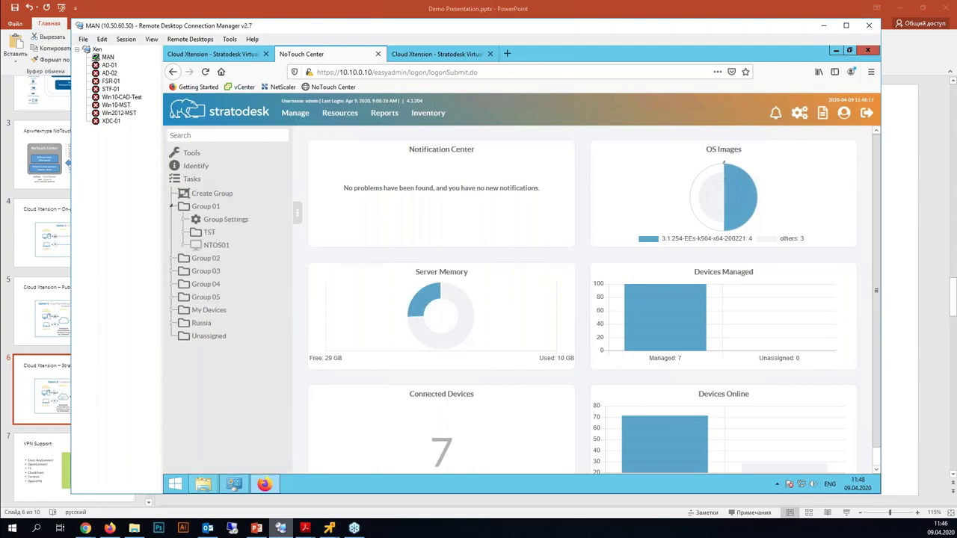
pyautogui.click(172, 259)
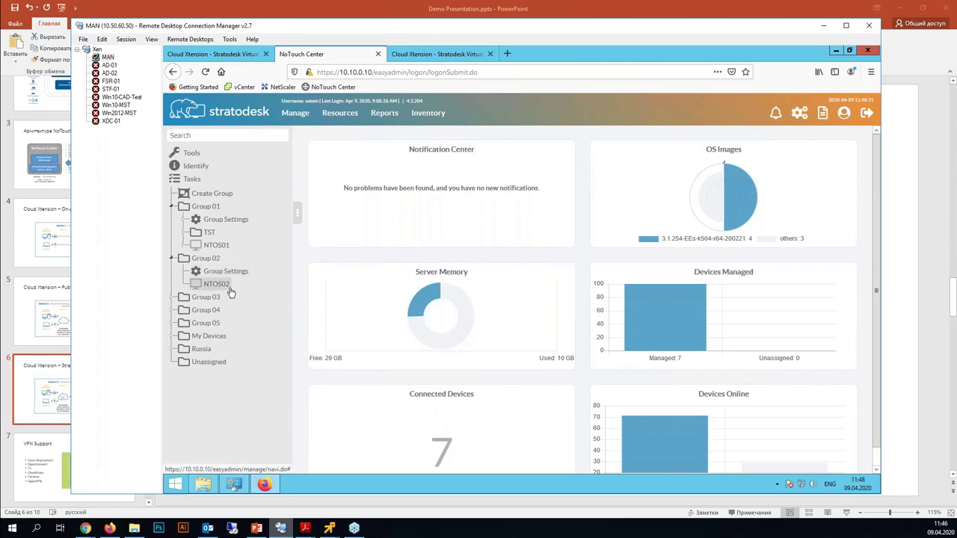
pyautogui.click(215, 363)
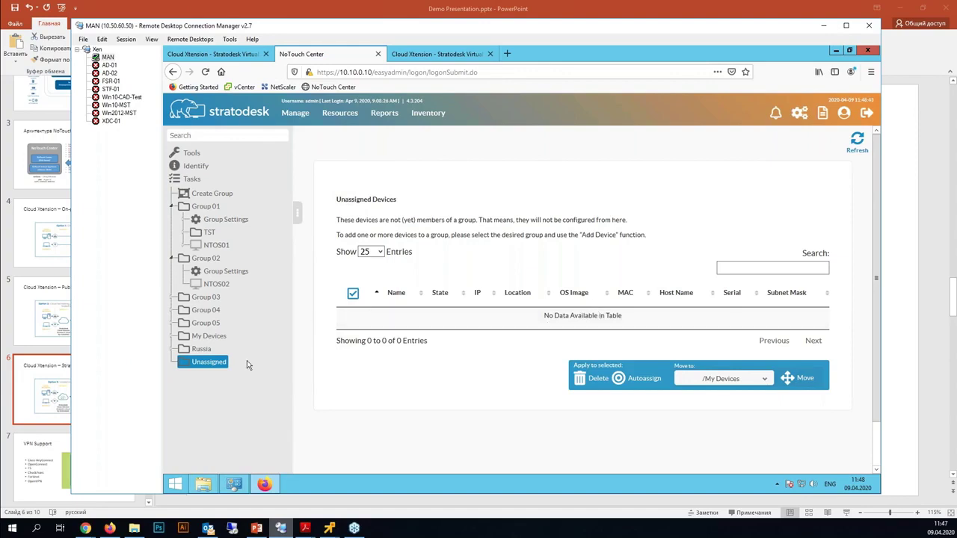
# - Expand the Russia group and its Moscow and SPB subgroups in the device tree
pyautogui.click(172, 349)
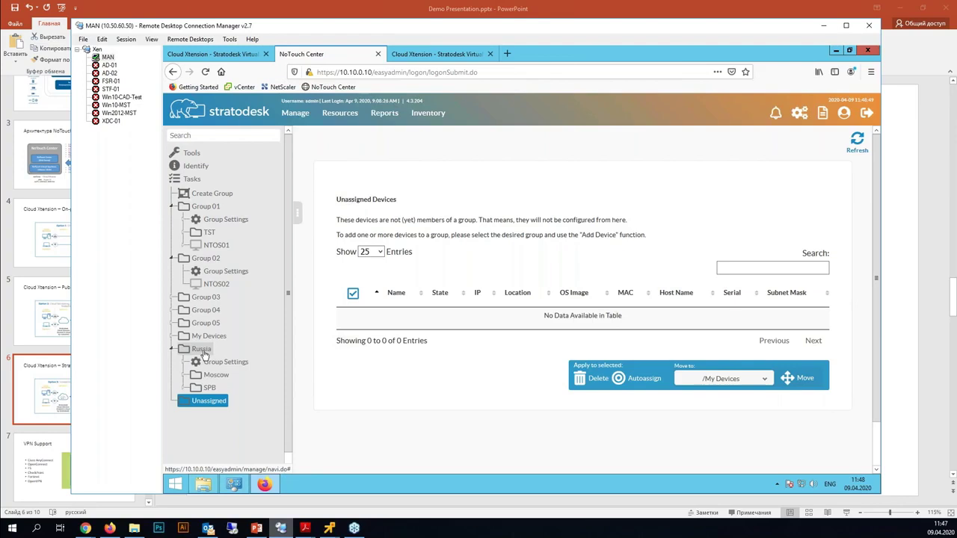
pyautogui.click(186, 377)
pyautogui.click(182, 428)
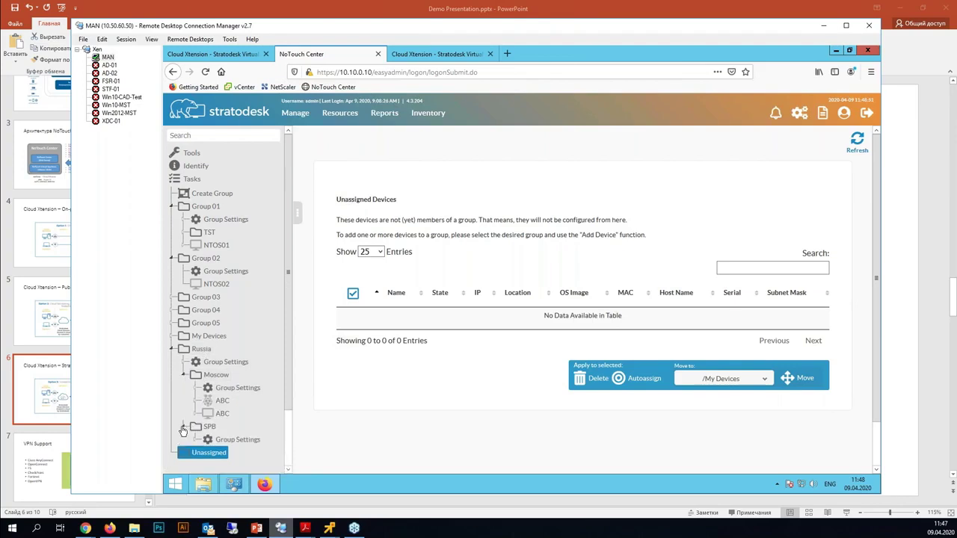
# - Open the Russia group's configuration and review its administration fields and automatic assignment criteria
pyautogui.click(220, 351)
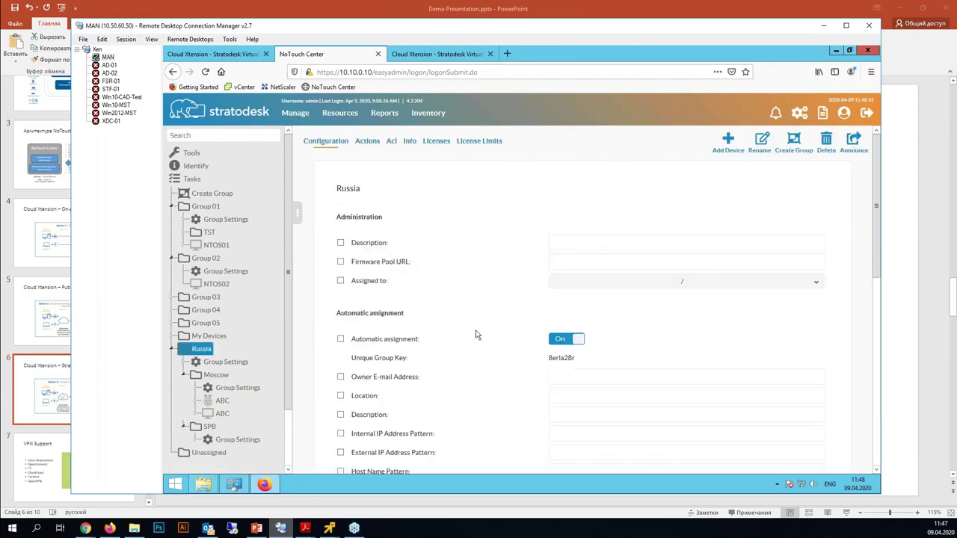
pyautogui.scroll(-3, 474, 334)
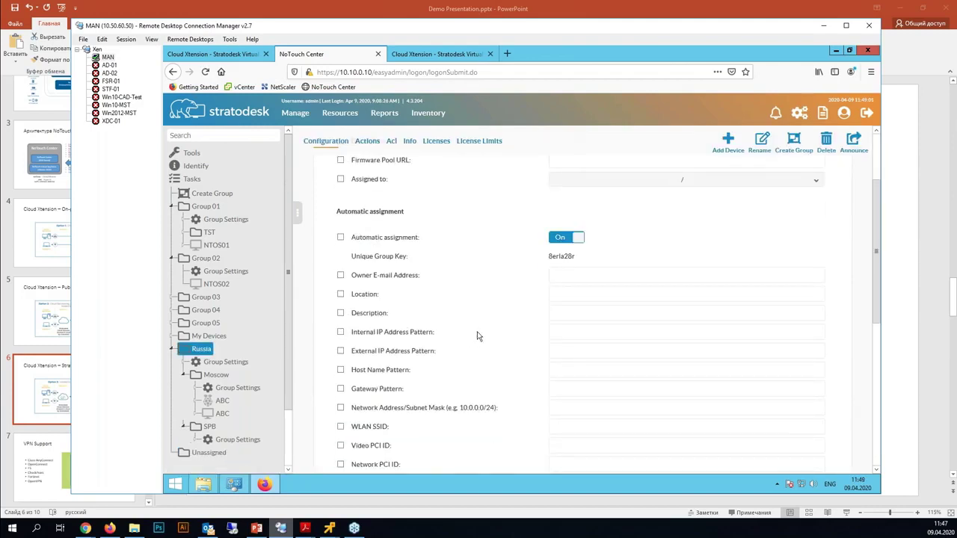
pyautogui.scroll(-3, 477, 336)
pyautogui.scroll(-2, 480, 334)
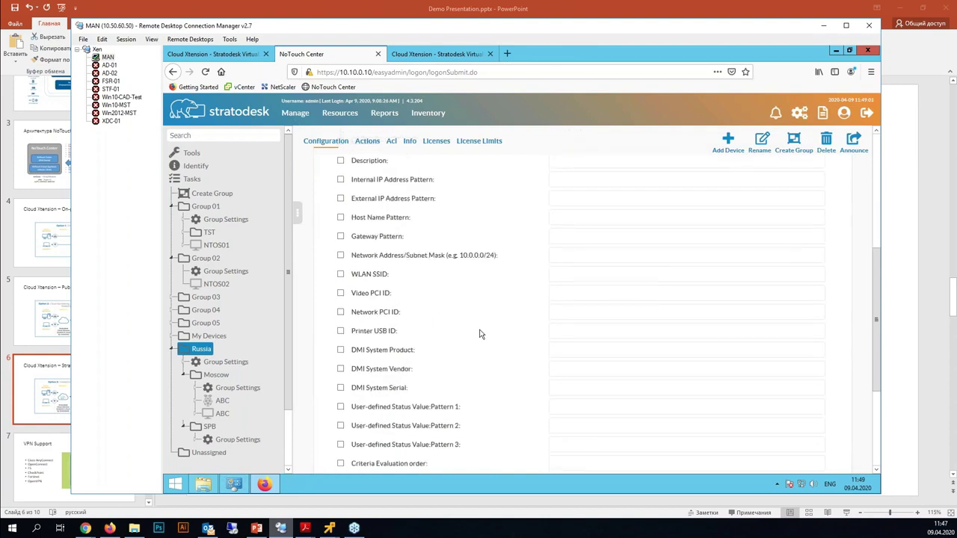
pyautogui.scroll(4, 482, 350)
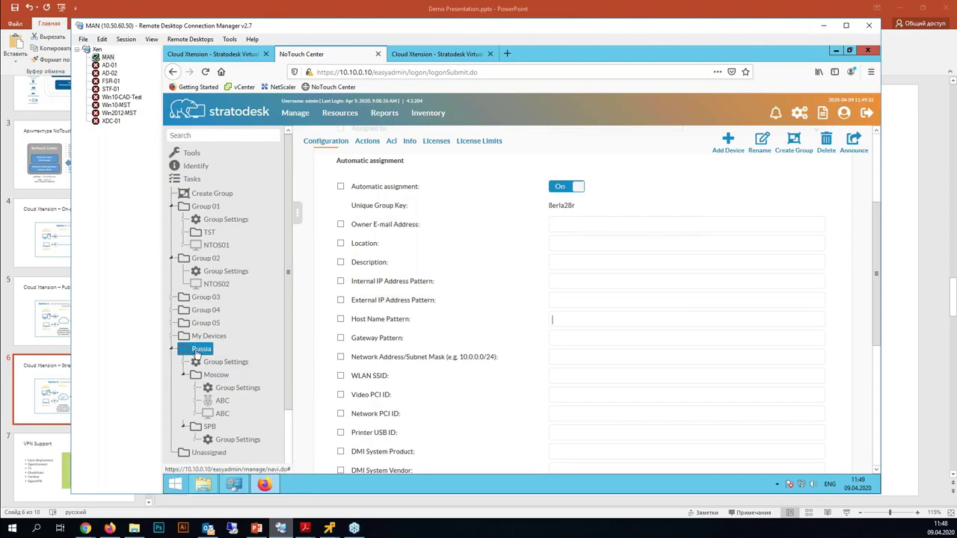
pyautogui.scroll(2, 326, 329)
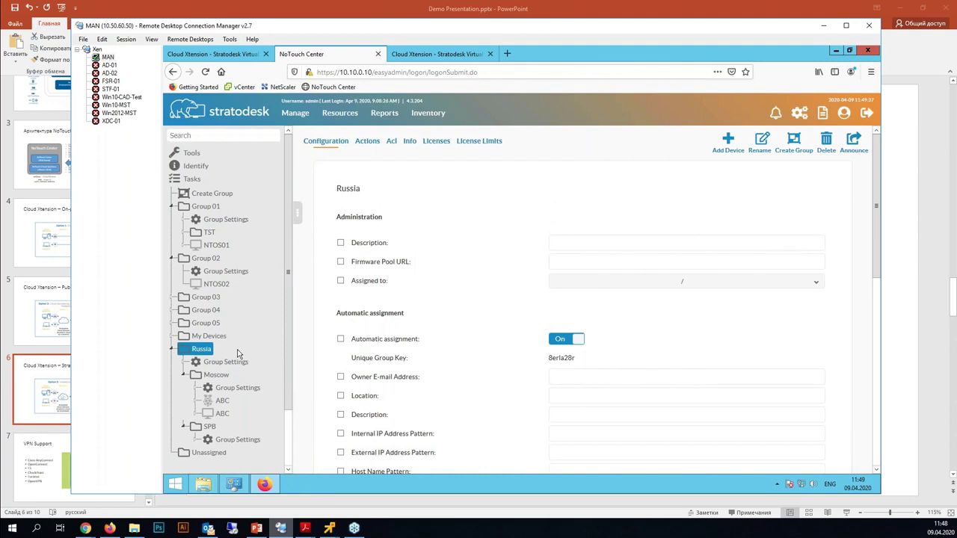
# - Open the Russia group's Group Settings and review the Administration parameters
pyautogui.click(217, 362)
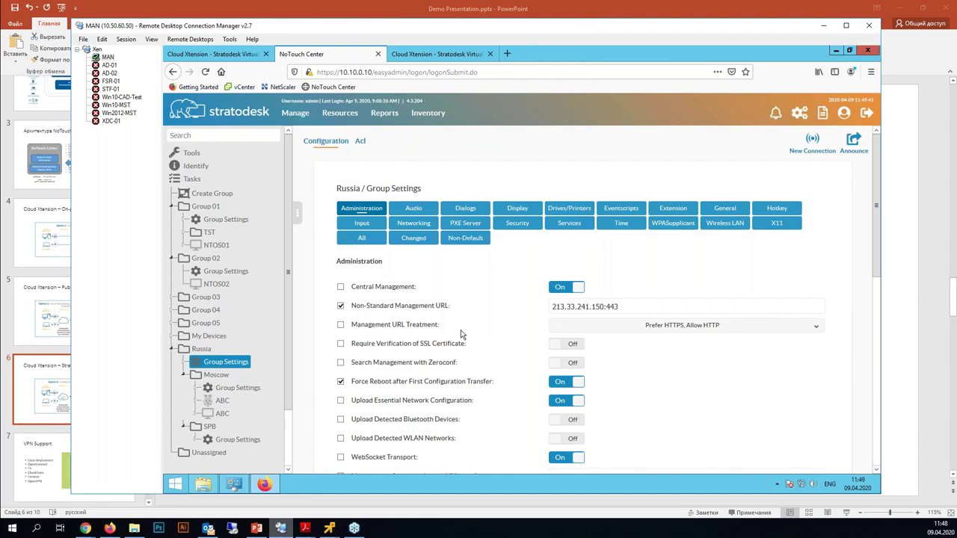
pyautogui.scroll(-5, 459, 329)
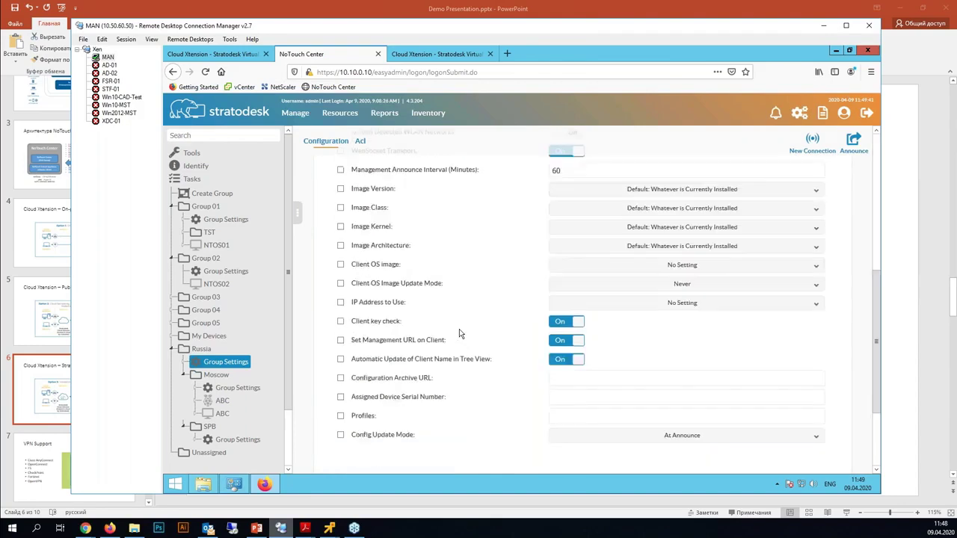
pyautogui.scroll(5, 459, 329)
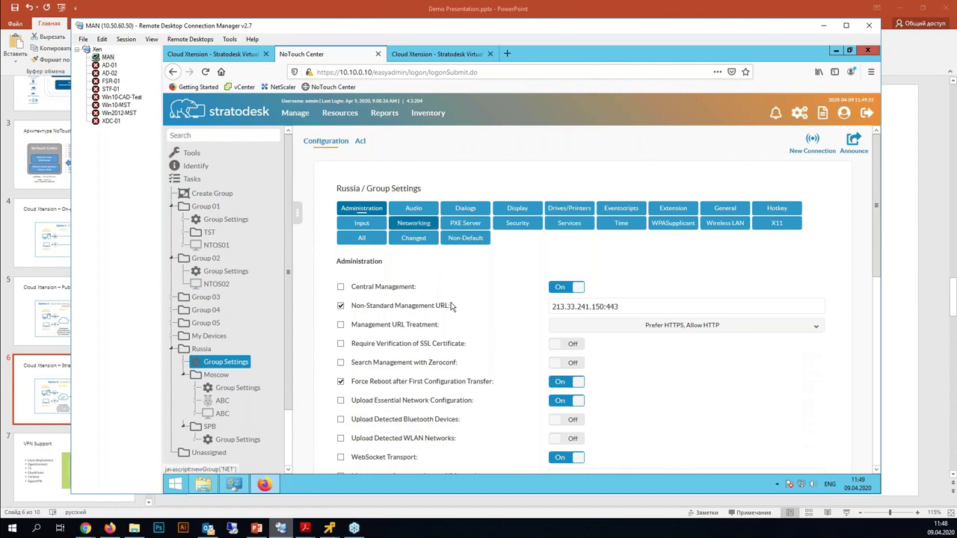
# - Show all parameters of the Russia group settings and skim through them as far as the PXE Server section
pyautogui.click(358, 240)
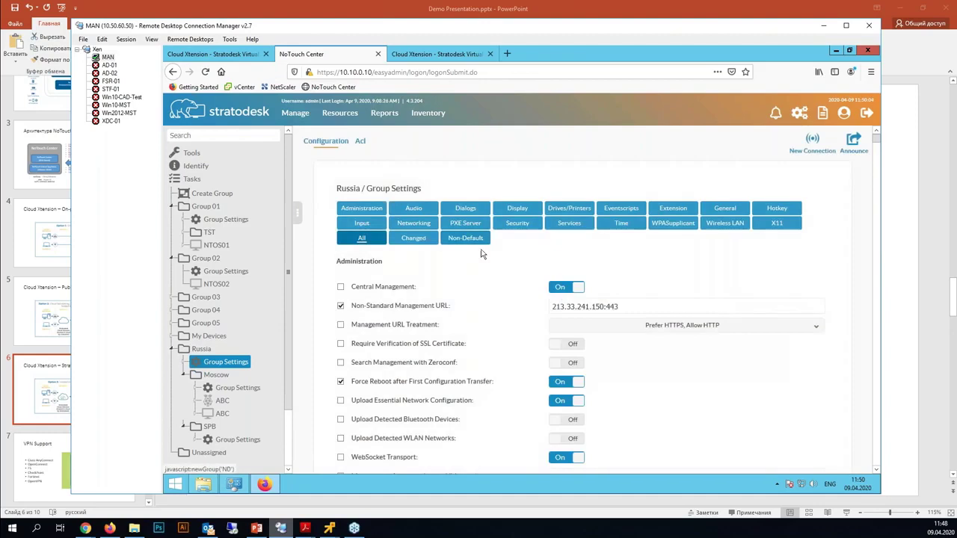
pyautogui.scroll(-15, 520, 301)
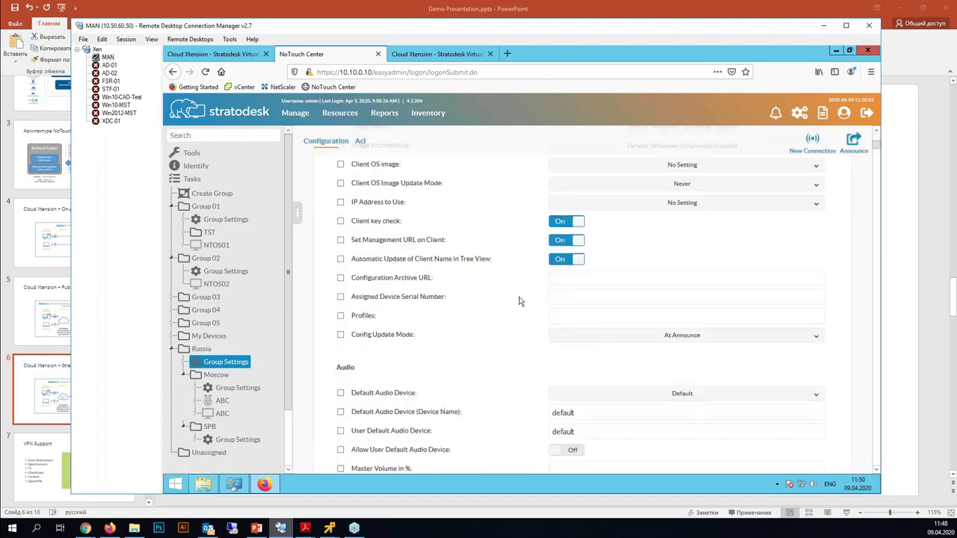
pyautogui.scroll(-20, 520, 301)
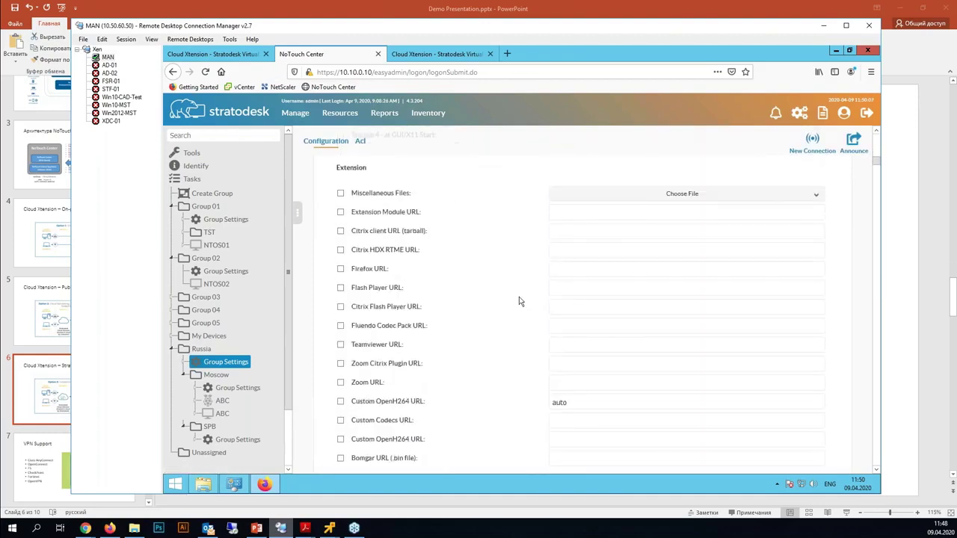
pyautogui.scroll(-20, 520, 301)
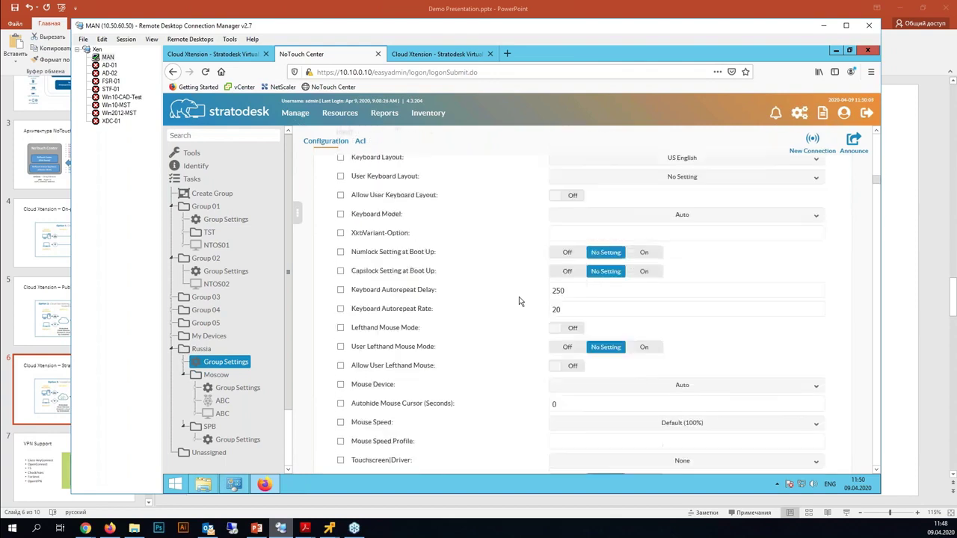
pyautogui.scroll(-15, 520, 301)
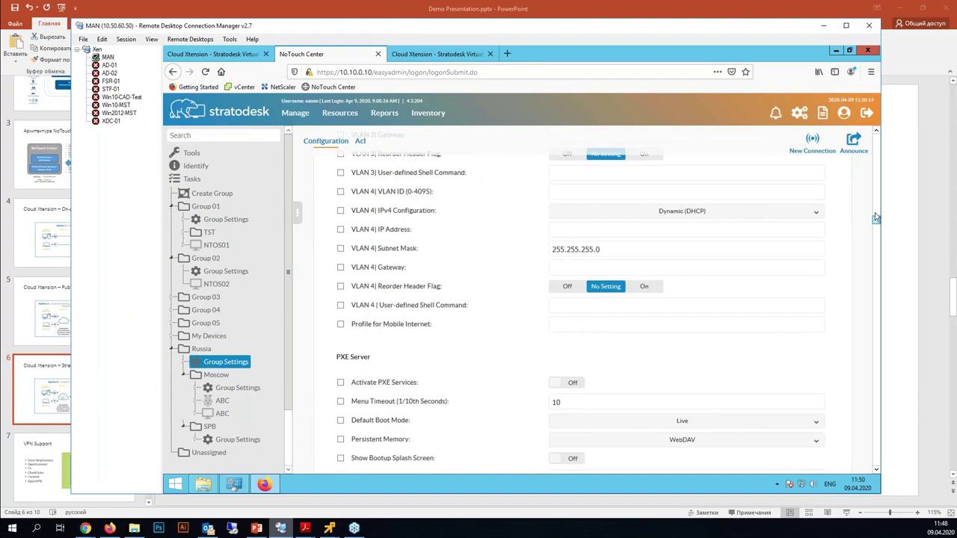
# - Limit the Russia group settings to the Administration category and inspect the Client OS image choices without changing them
pyautogui.moveTo(878, 226); pyautogui.dragTo(879, 133)
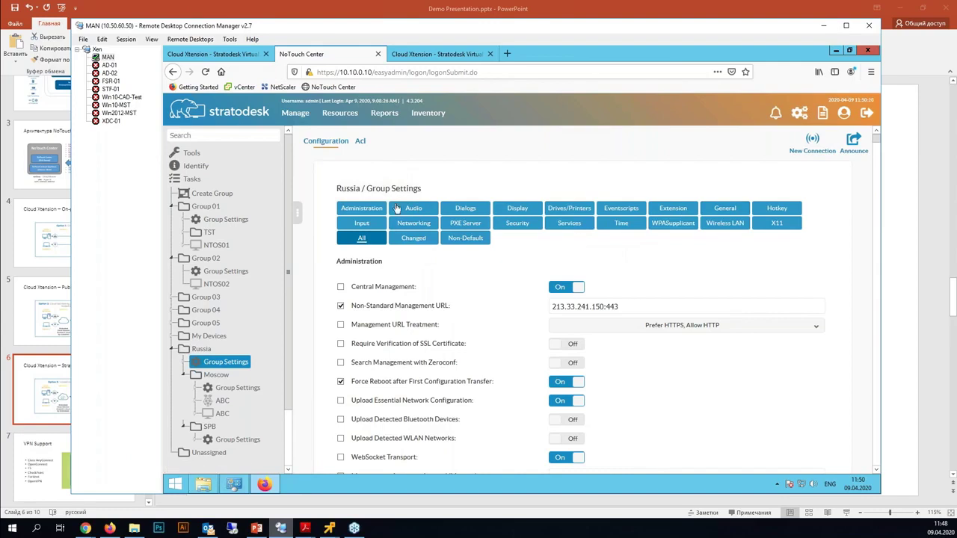
pyautogui.click(364, 210)
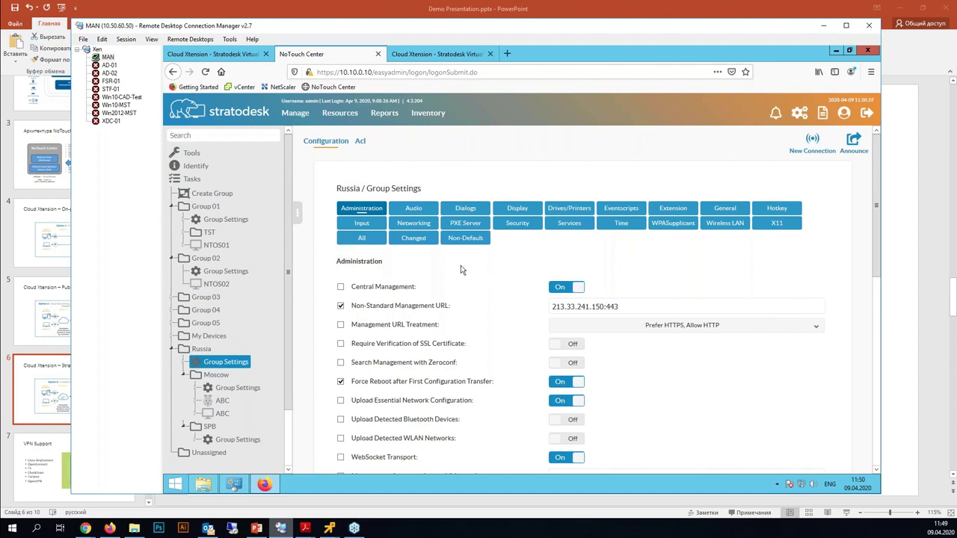
pyautogui.scroll(-3, 459, 287)
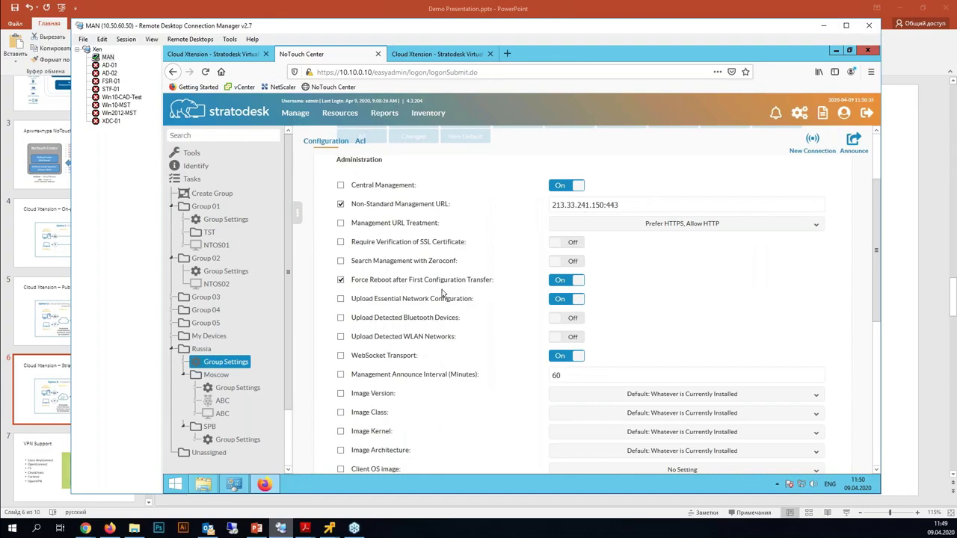
pyautogui.scroll(-7, 441, 294)
pyautogui.scroll(3, 452, 307)
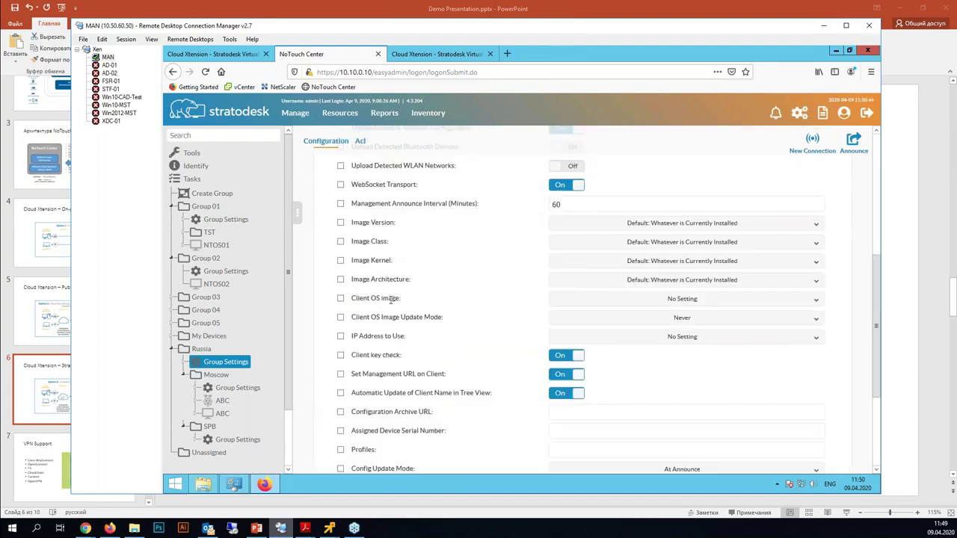
pyautogui.click(757, 301)
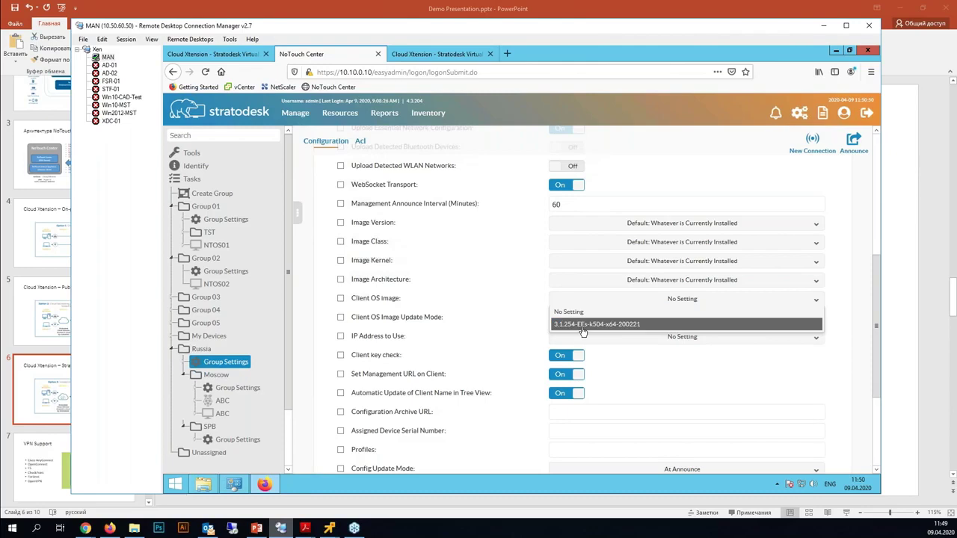
pyautogui.click(525, 296)
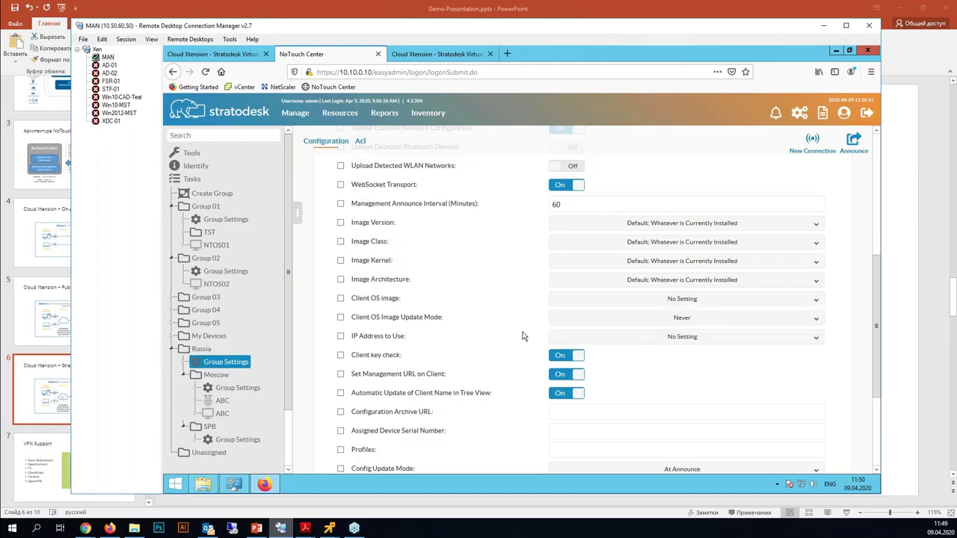
# - Show the Russia group's Audio settings, inspect the Default Audio Device choices without changing them, and review the PulseAudio parameters
pyautogui.scroll(5, 523, 337)
pyautogui.click(416, 213)
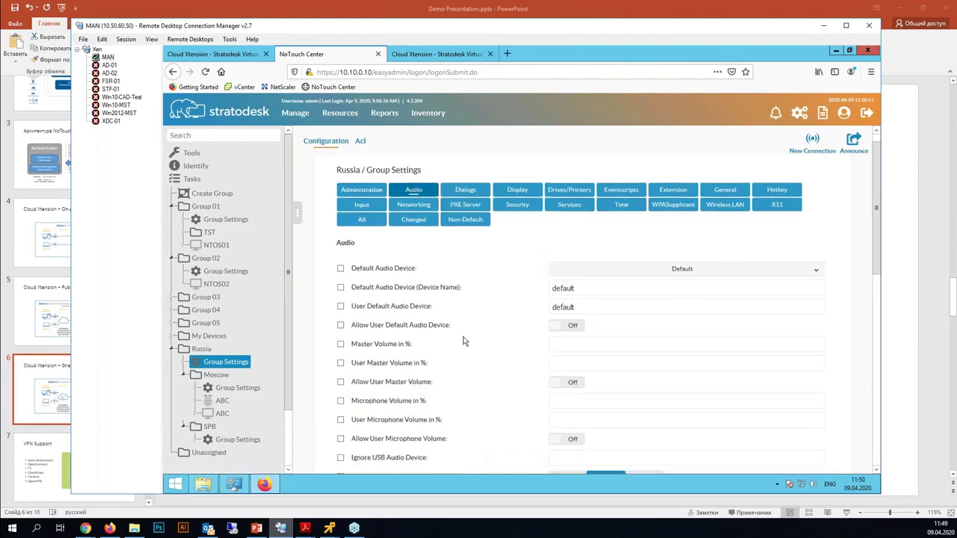
pyautogui.scroll(-2, 506, 256)
pyautogui.click(571, 187)
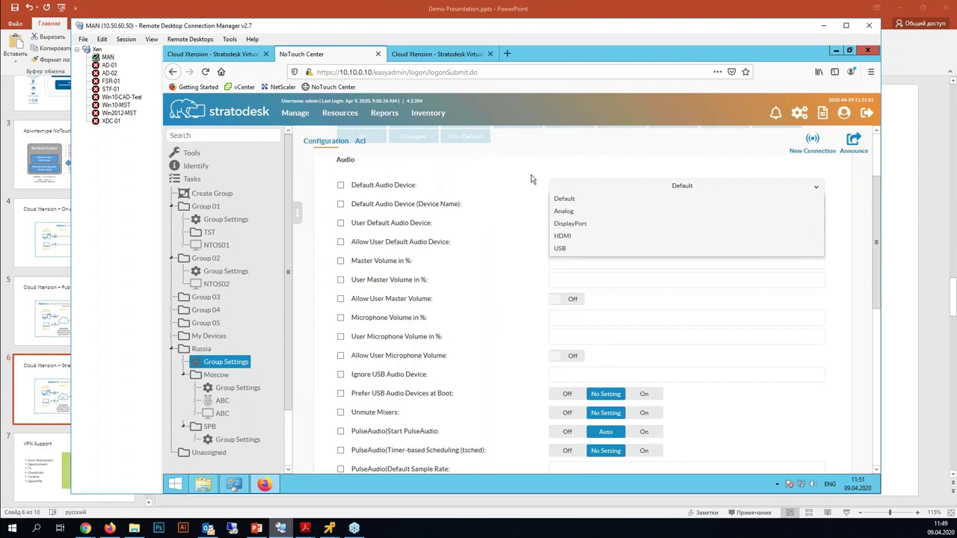
pyautogui.click(530, 181)
pyautogui.scroll(-1, 497, 268)
pyautogui.scroll(-1, 474, 284)
pyautogui.scroll(-2, 474, 284)
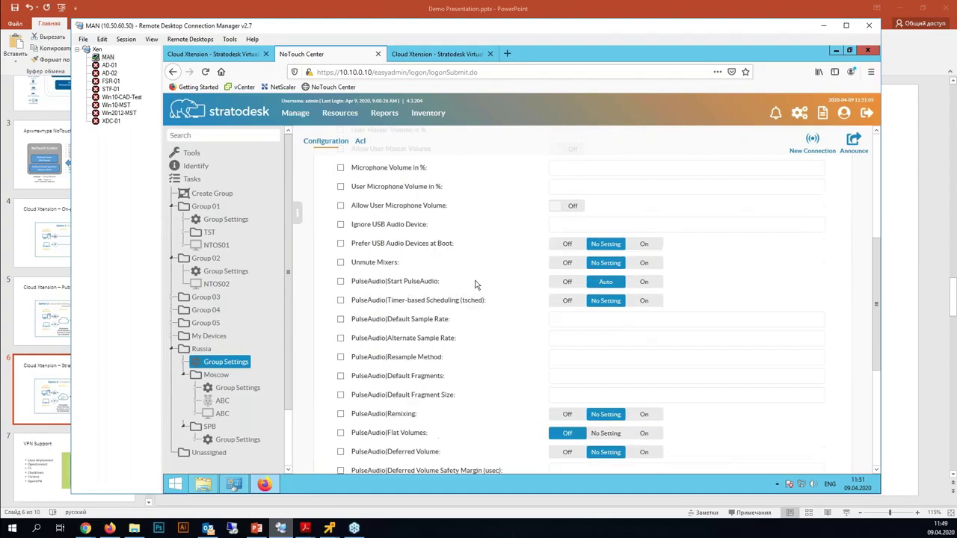
# - Show the Russia group's Display settings, inspect the Multimonitor Mode choices without changing them, and review the screen and wallpaper parameters
pyautogui.scroll(5, 474, 224)
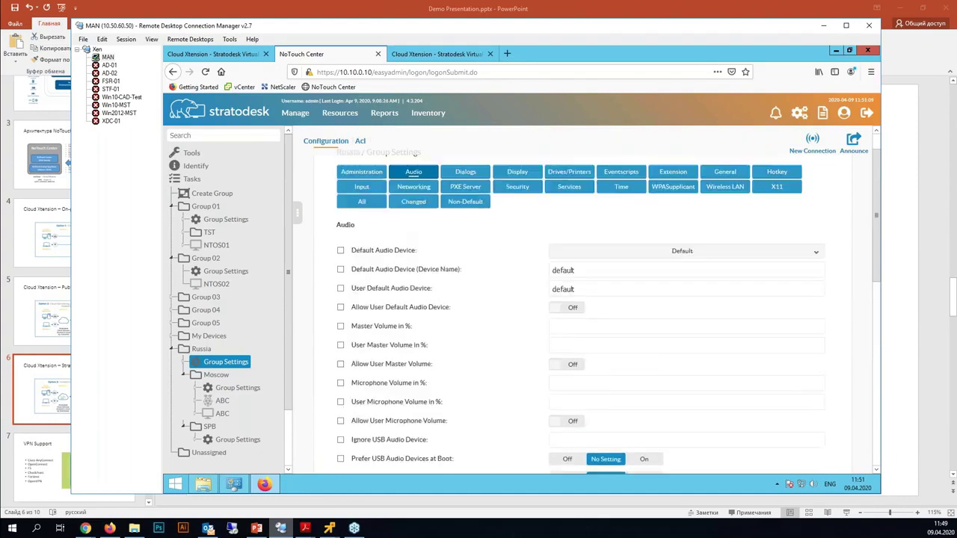
pyautogui.click(517, 209)
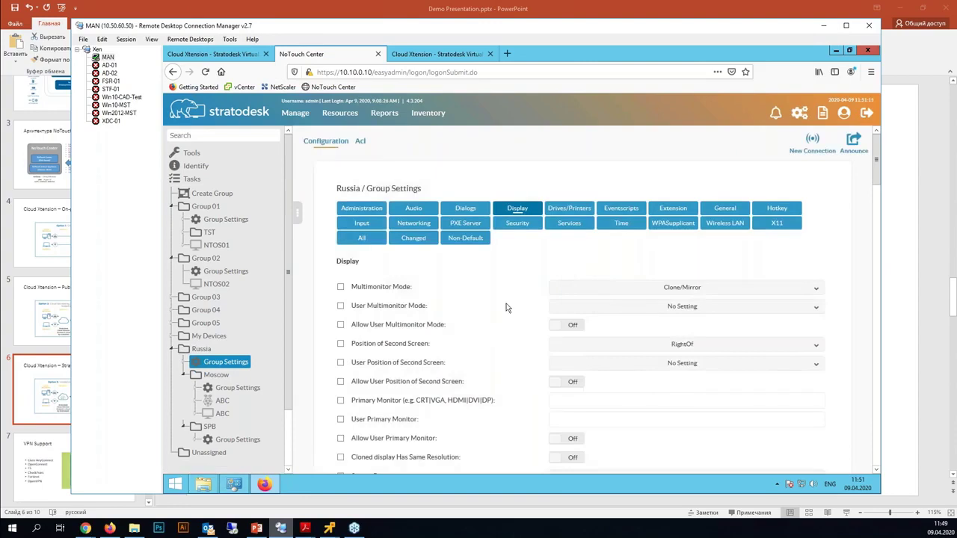
pyautogui.click(574, 290)
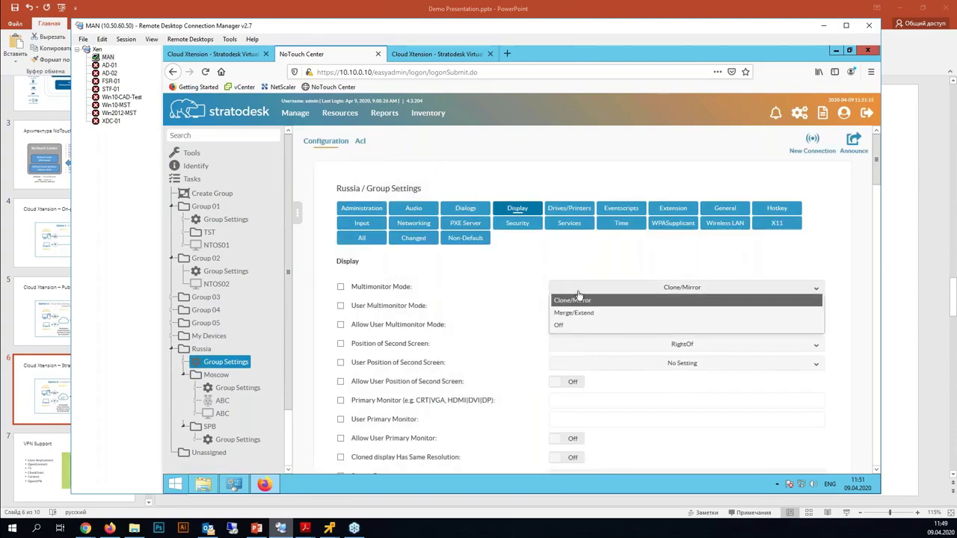
pyautogui.click(560, 269)
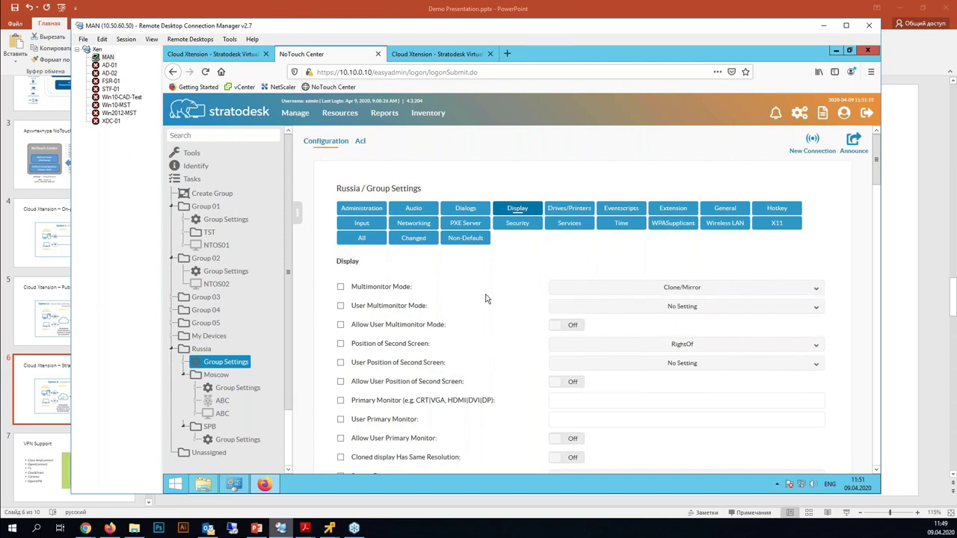
pyautogui.scroll(-3, 484, 299)
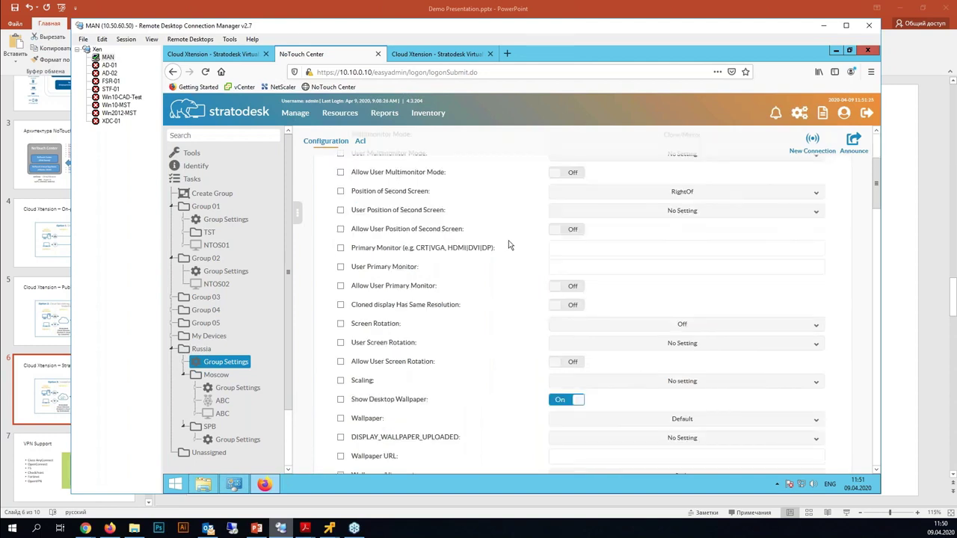
pyautogui.scroll(-2, 512, 269)
pyautogui.scroll(-3, 514, 297)
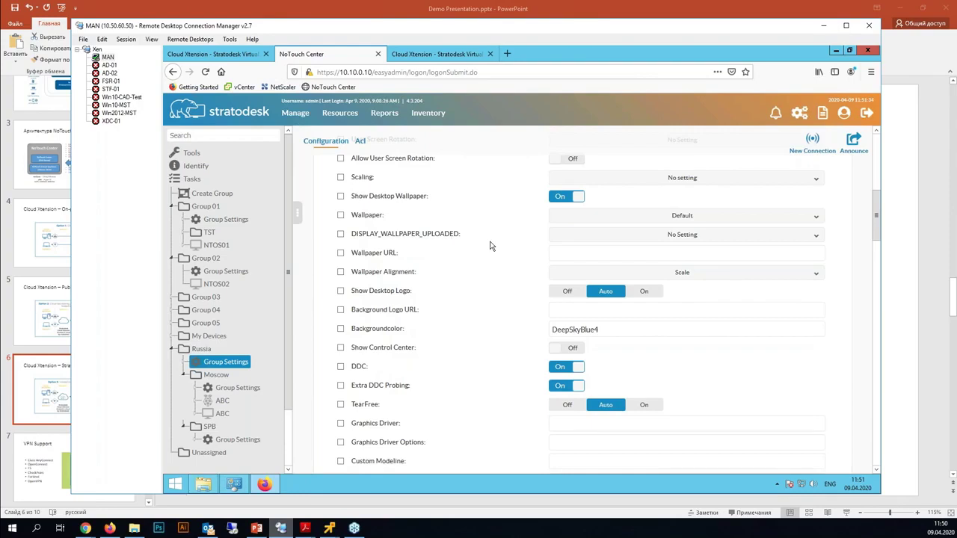
# - Inspect the uploaded wallpaper choices in the Russia group's Display settings without changing them, and show the Drives/Printers settings
pyautogui.click(588, 235)
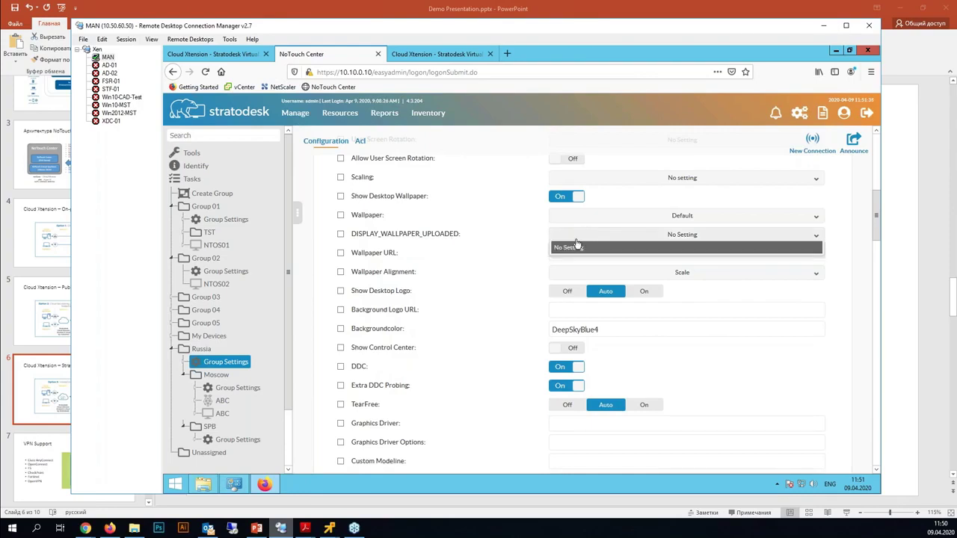
pyautogui.click(569, 207)
pyautogui.scroll(1, 527, 284)
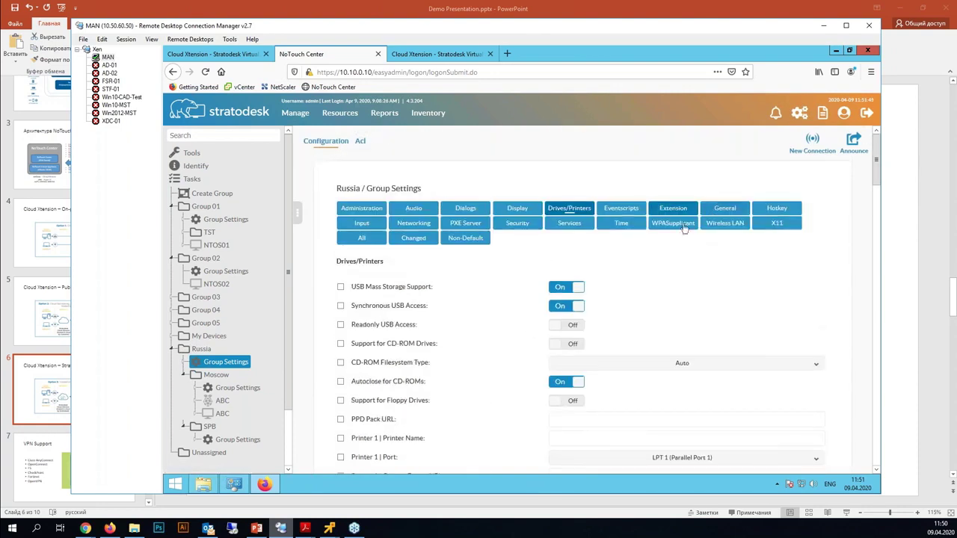
# - Show the Russia group's Hotkey settings and review the window, volume and display shortcut parameters
pyautogui.click(776, 208)
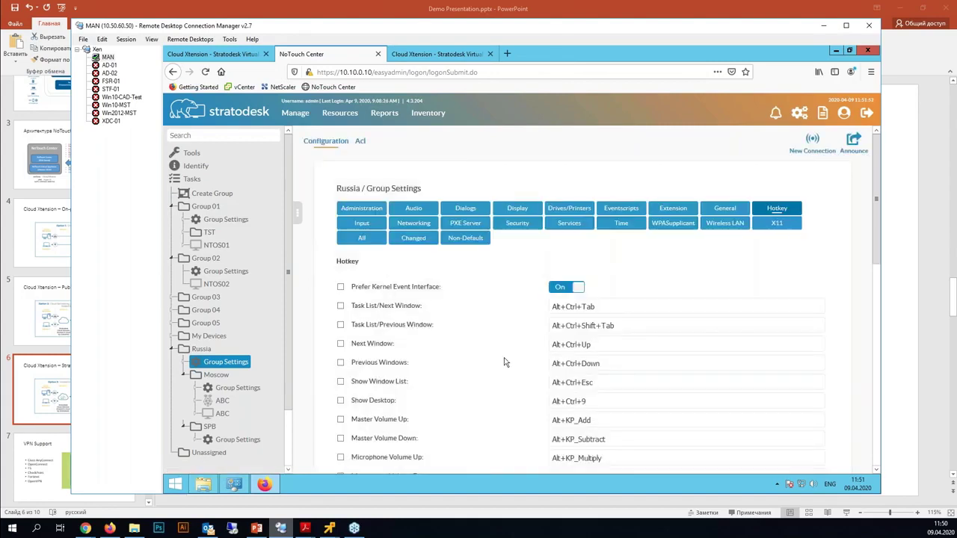
pyautogui.scroll(-1, 503, 363)
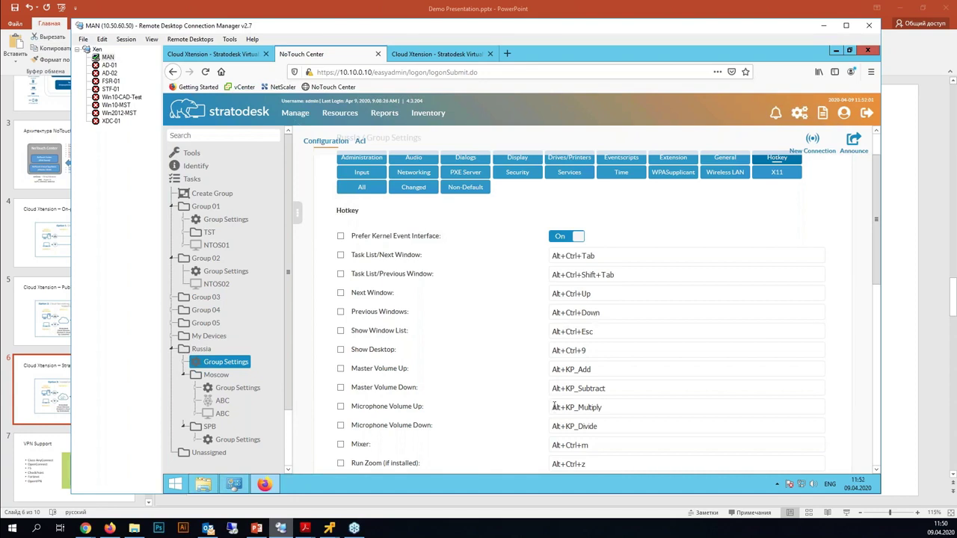
pyautogui.scroll(-1, 392, 320)
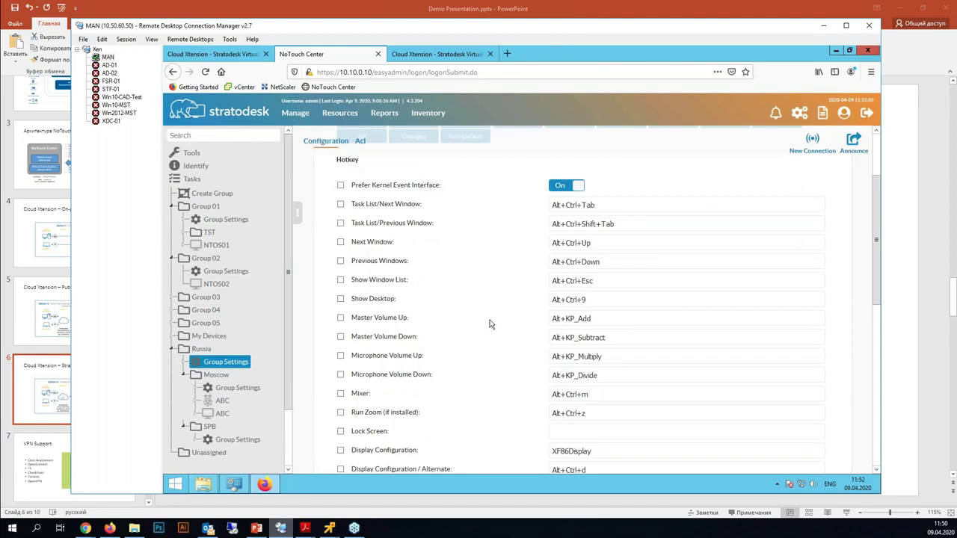
pyautogui.scroll(2, 491, 325)
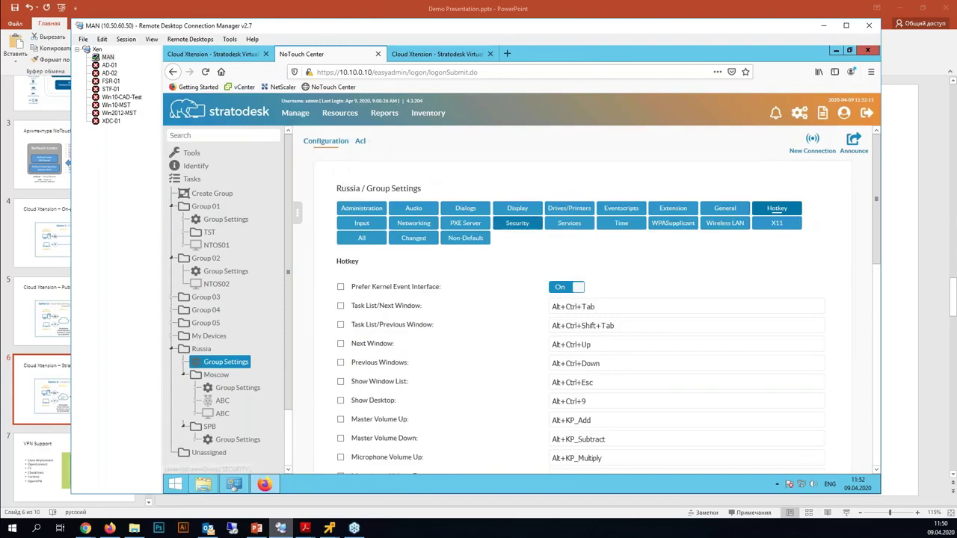
# - Show the Russia group's Networking settings and skim through the IP and host name parameters
pyautogui.click(413, 223)
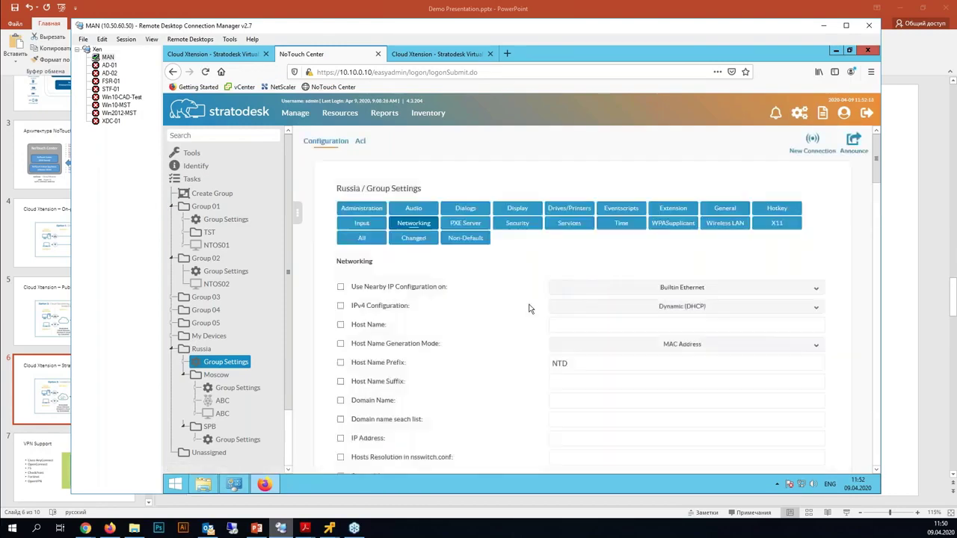
pyautogui.scroll(-5, 528, 306)
pyautogui.scroll(5, 523, 325)
# - Show the Russia group's WPASupplicant settings and review the Ethernet and WLAN authentication parameters
pyautogui.click(685, 224)
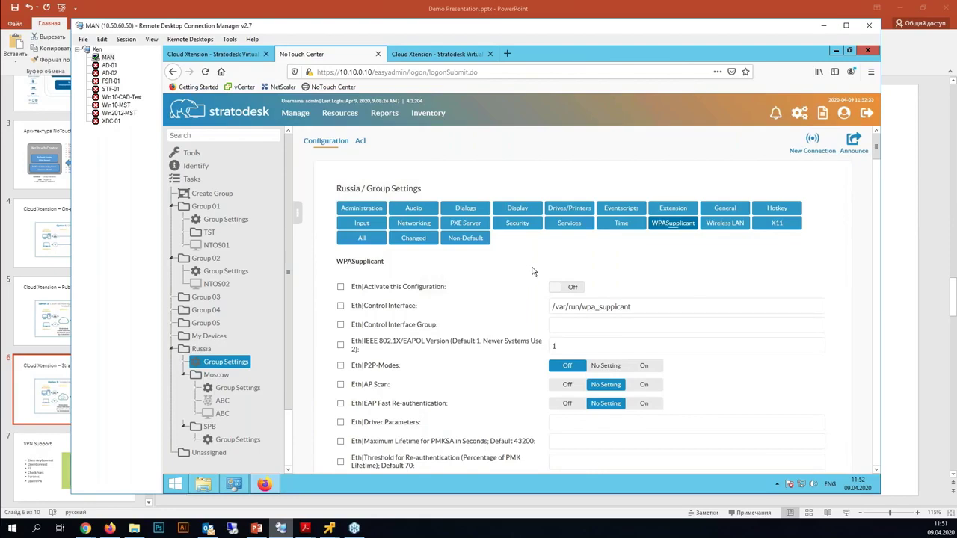
pyautogui.scroll(-1, 516, 277)
pyautogui.scroll(-1, 517, 278)
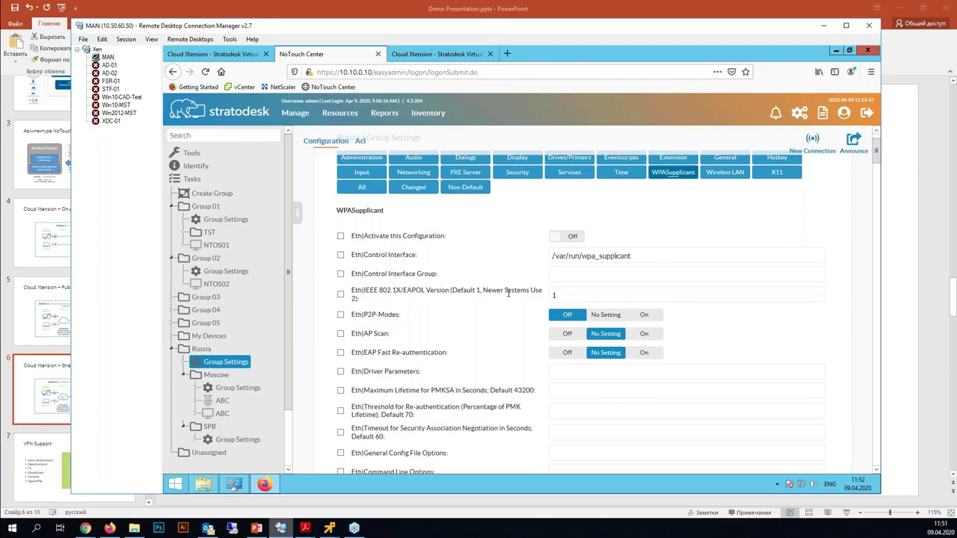
pyautogui.scroll(-5, 508, 299)
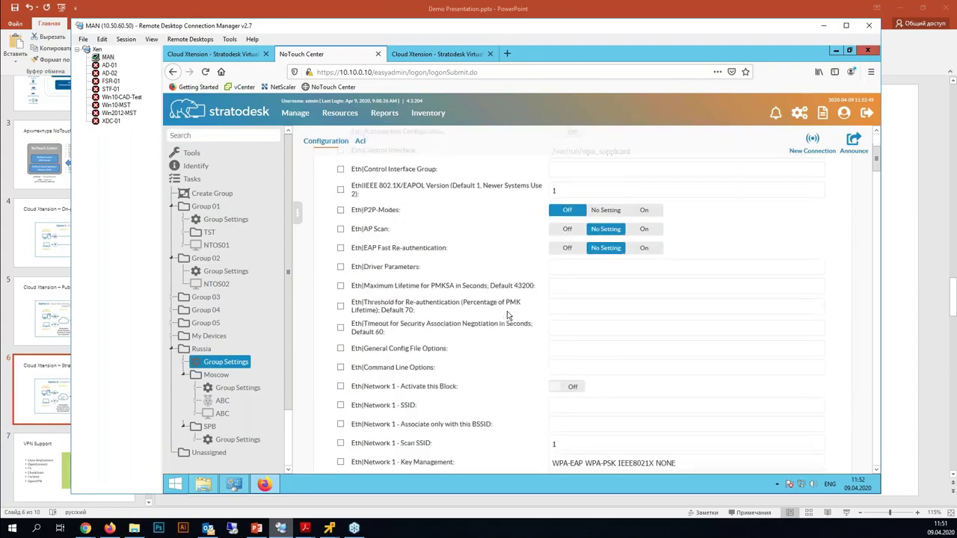
pyautogui.scroll(-2, 507, 314)
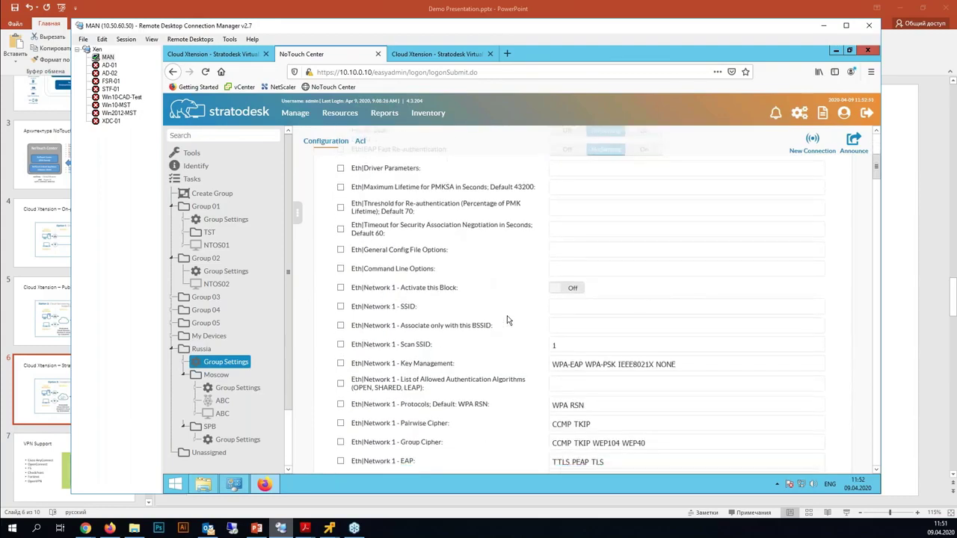
pyautogui.scroll(-15, 507, 315)
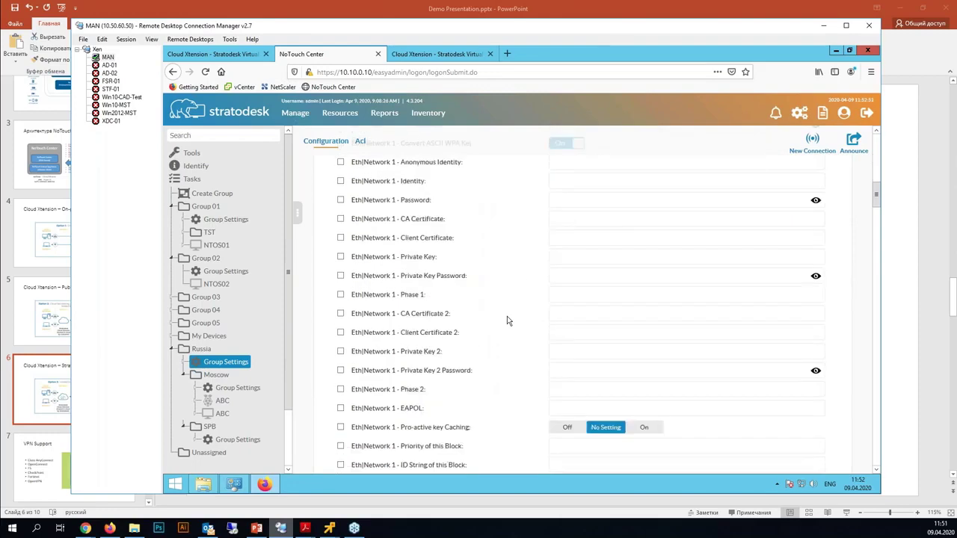
pyautogui.scroll(-8, 507, 319)
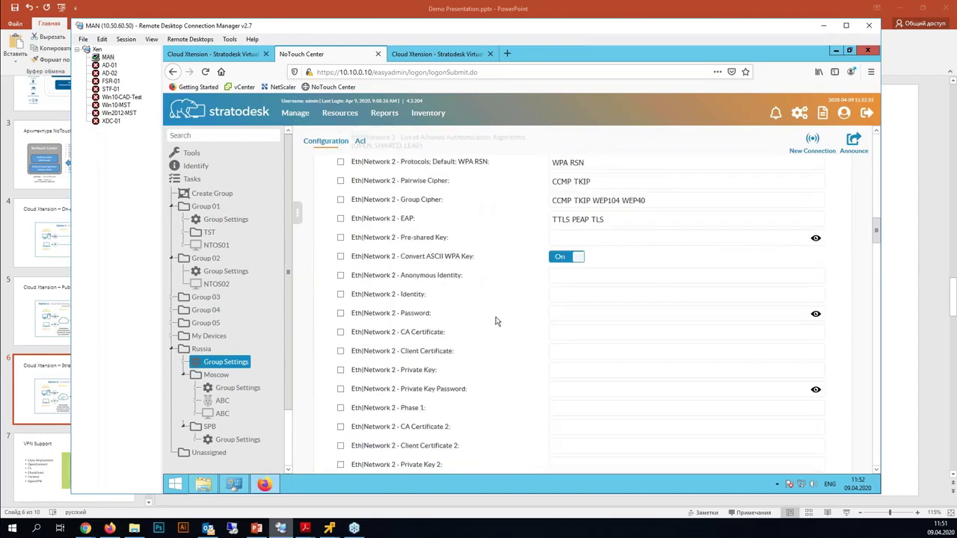
pyautogui.scroll(15, 494, 322)
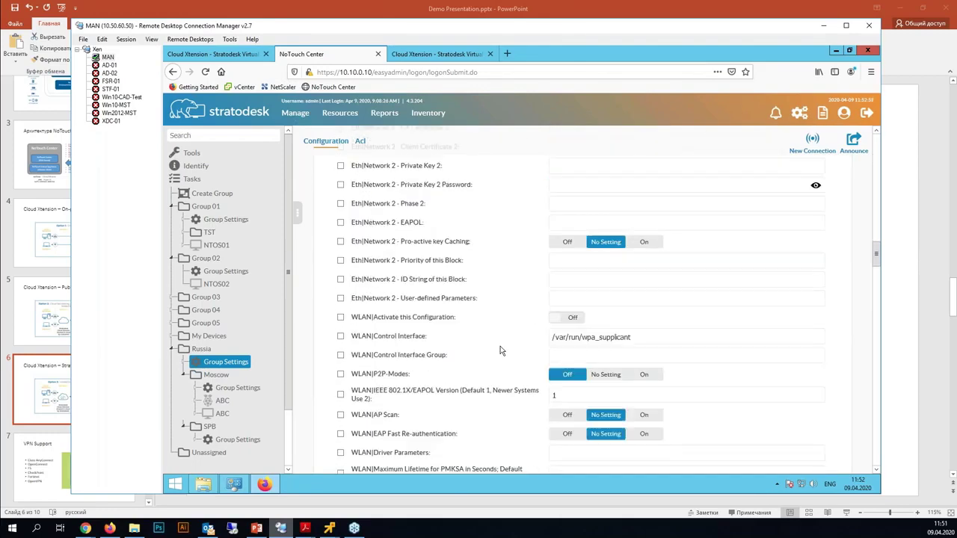
pyautogui.scroll(-4, 501, 351)
pyautogui.scroll(15, 501, 351)
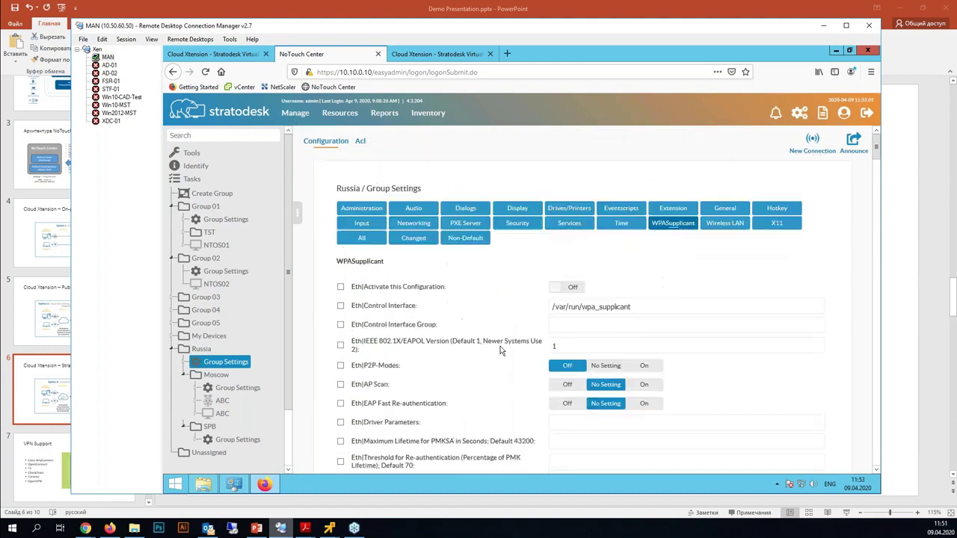
# - Switch to the PowerPoint presentation and show the VPN Support slide
pyautogui.hotkey('alt', 'Tab')
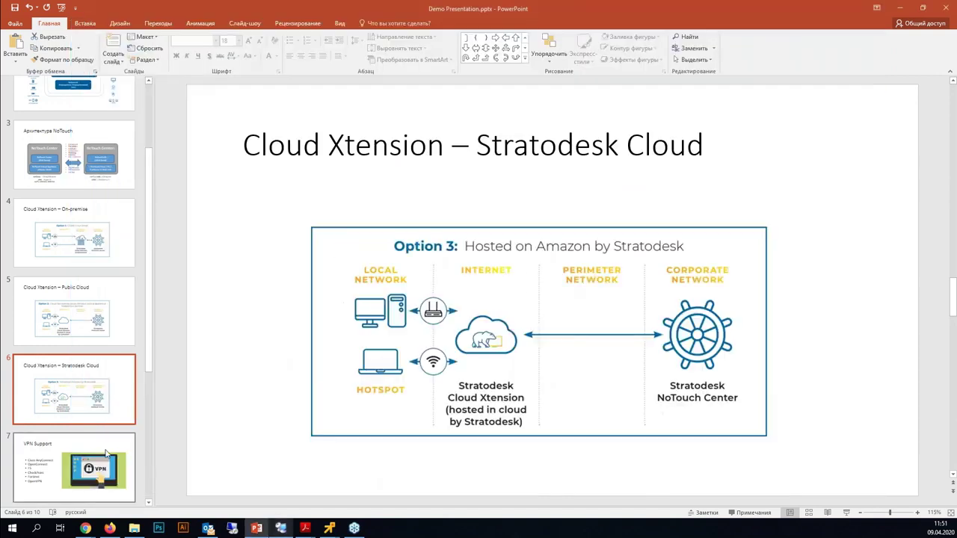
pyautogui.click(104, 451)
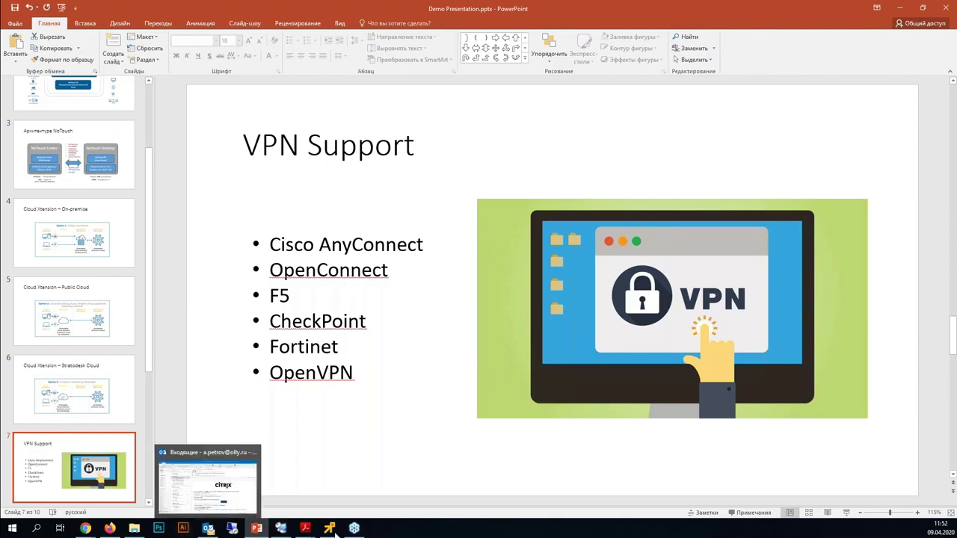
# - Switch back to the Remote Desktop Connection Manager session and review the VPN client parameters in the Russia group's Services settings
pyautogui.moveTo(281, 529)
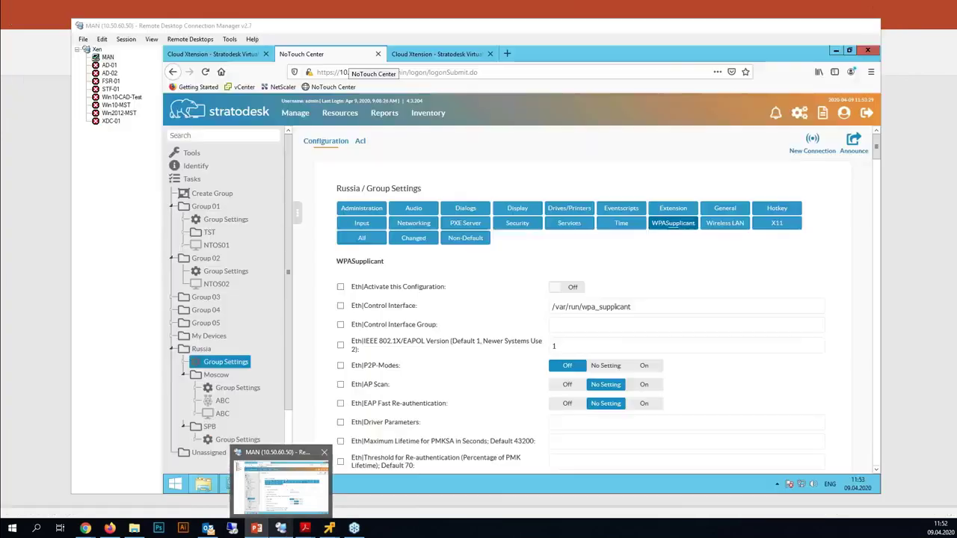
pyautogui.click(284, 478)
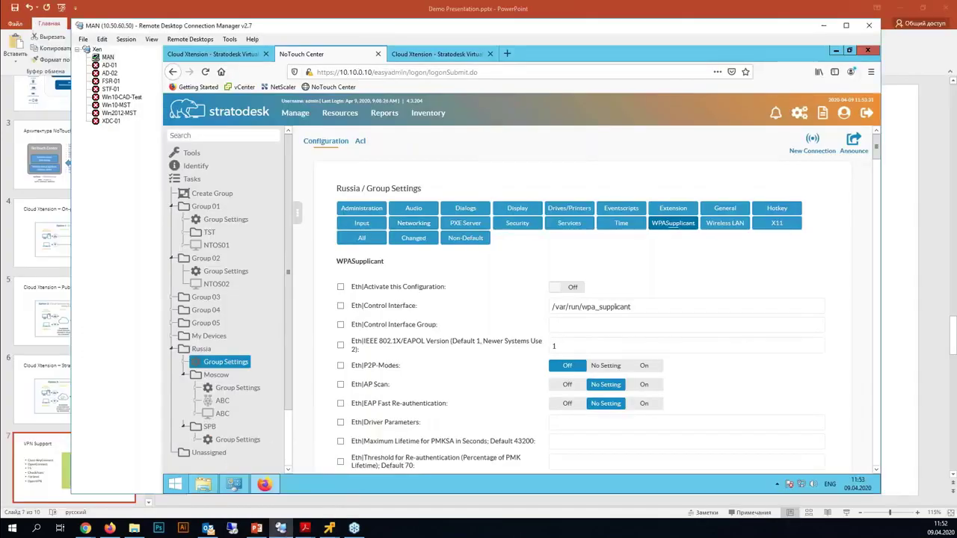
pyautogui.scroll(-5, 512, 338)
pyautogui.scroll(-15, 511, 338)
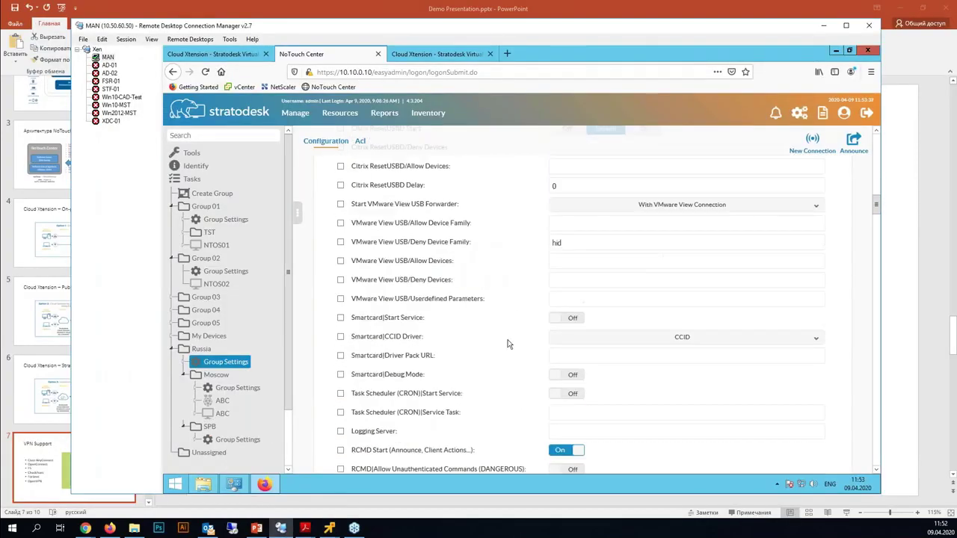
pyautogui.scroll(3, 485, 351)
pyautogui.scroll(-1, 378, 340)
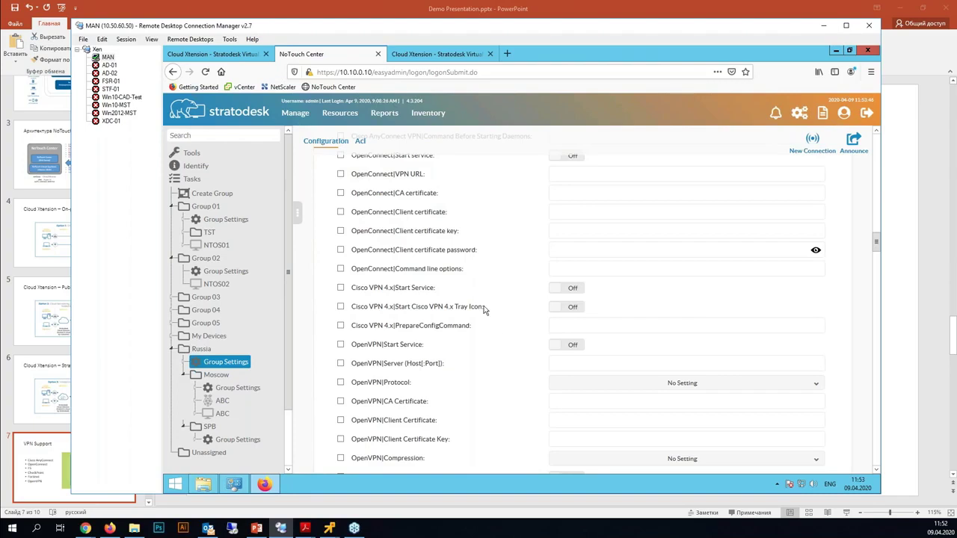
pyautogui.scroll(1, 482, 309)
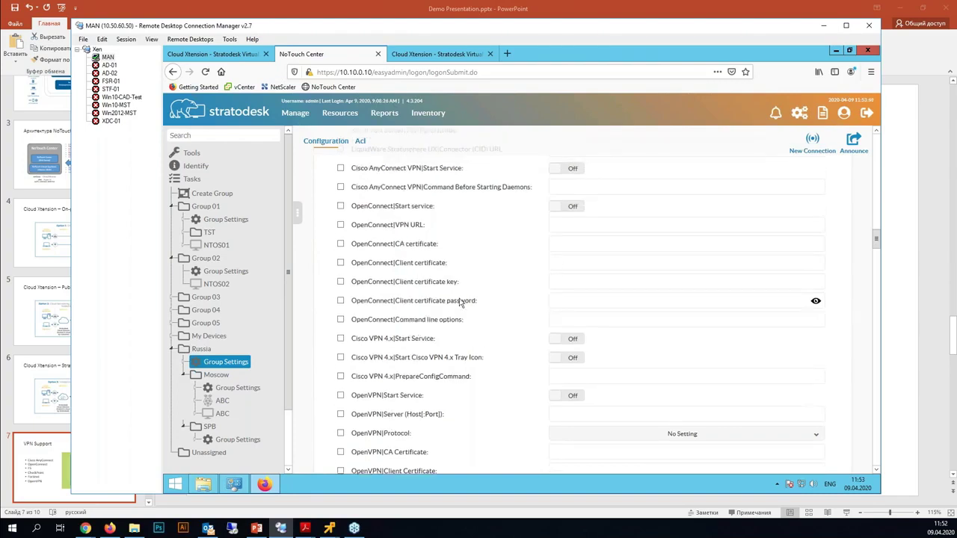
pyautogui.scroll(-4, 459, 317)
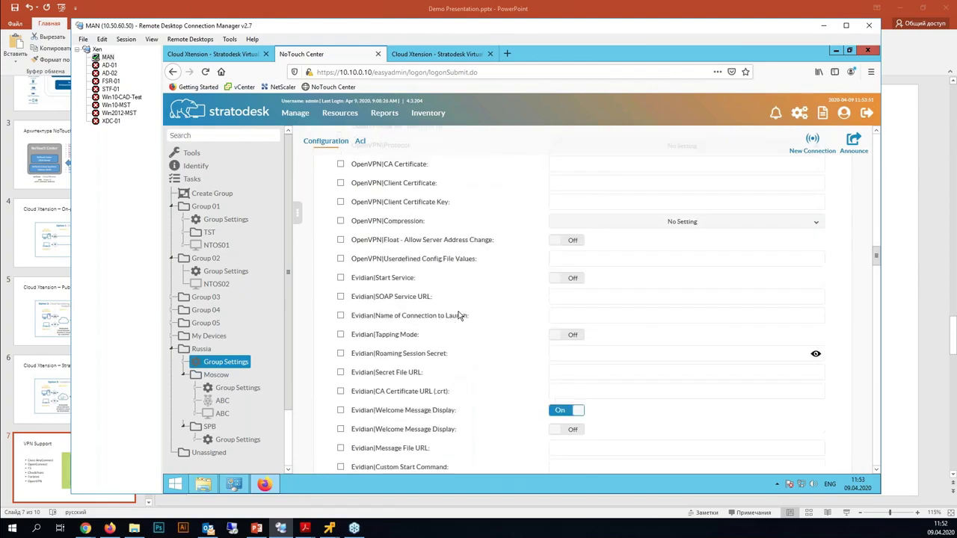
pyautogui.scroll(-1, 459, 281)
pyautogui.scroll(-1, 457, 304)
pyautogui.scroll(1, 458, 308)
pyautogui.scroll(15, 459, 307)
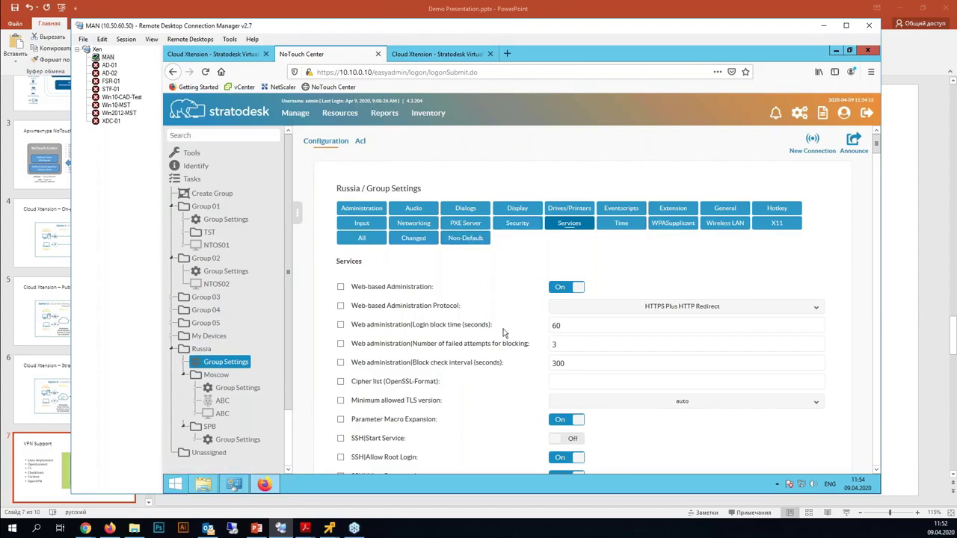
# - Review the Russia group's Services parameters from SSH and printing through Active Directory and Screen Shadowing
pyautogui.scroll(-5, 505, 336)
pyautogui.scroll(-1, 513, 341)
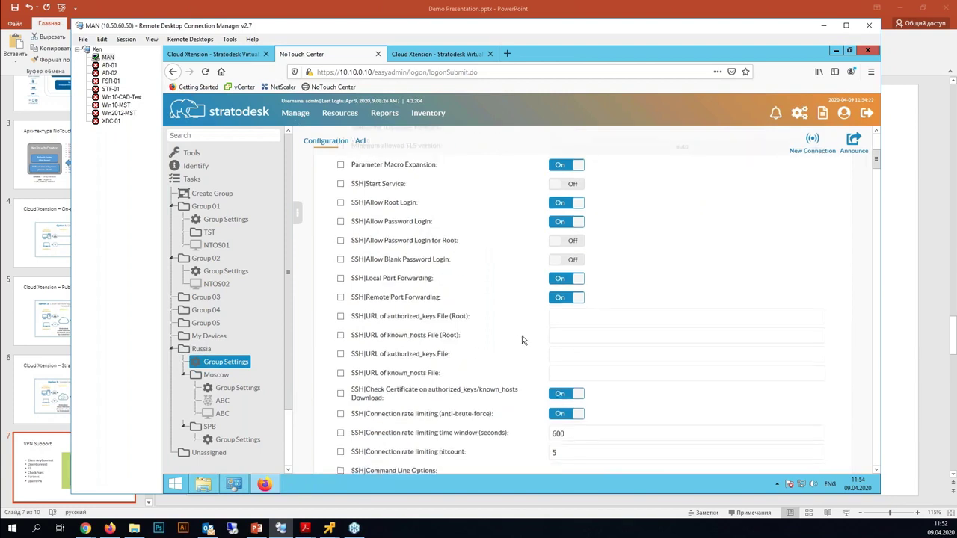
pyautogui.scroll(-5, 522, 340)
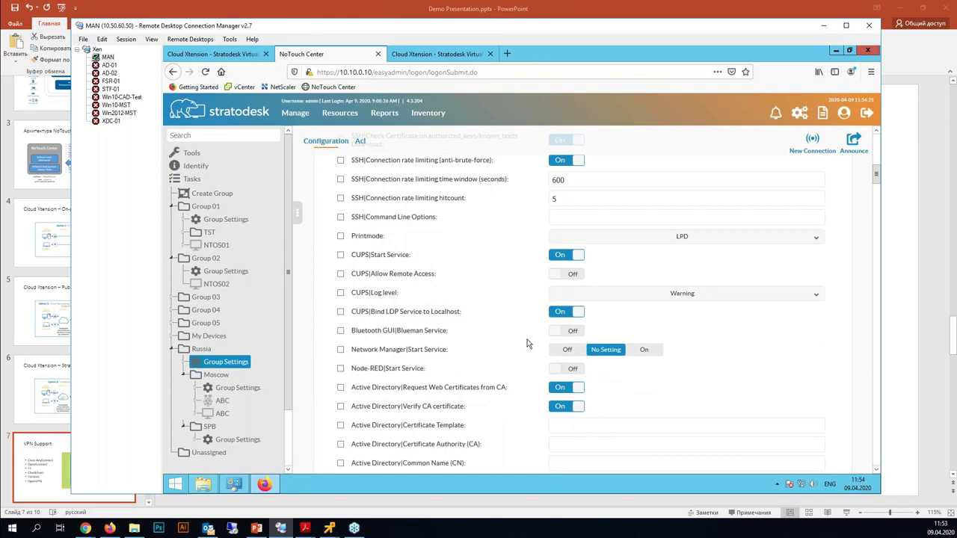
pyautogui.scroll(-3, 526, 343)
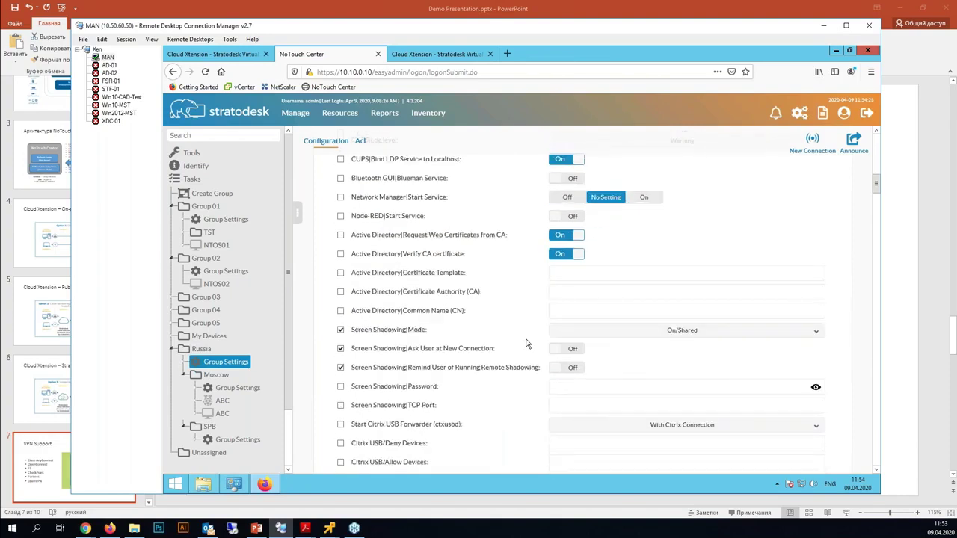
pyautogui.scroll(10, 525, 336)
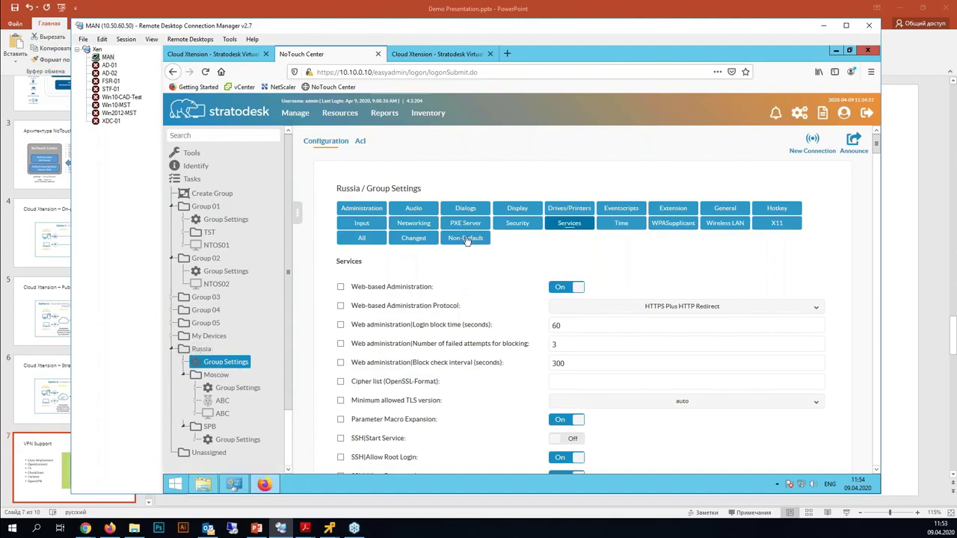
# - Open the Moscow subgroup's settings and compare its Non-Default parameters with its Changed parameters
pyautogui.click(232, 388)
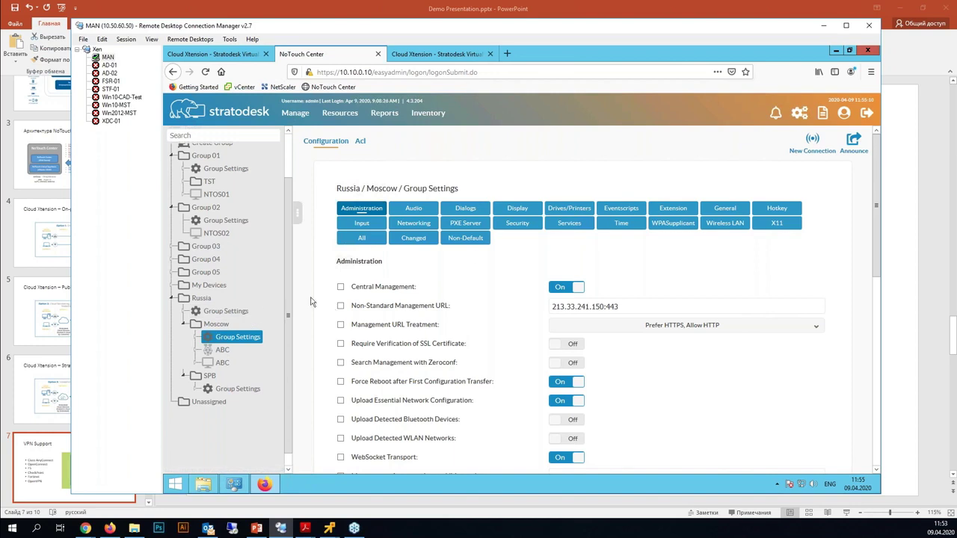
pyautogui.click(465, 241)
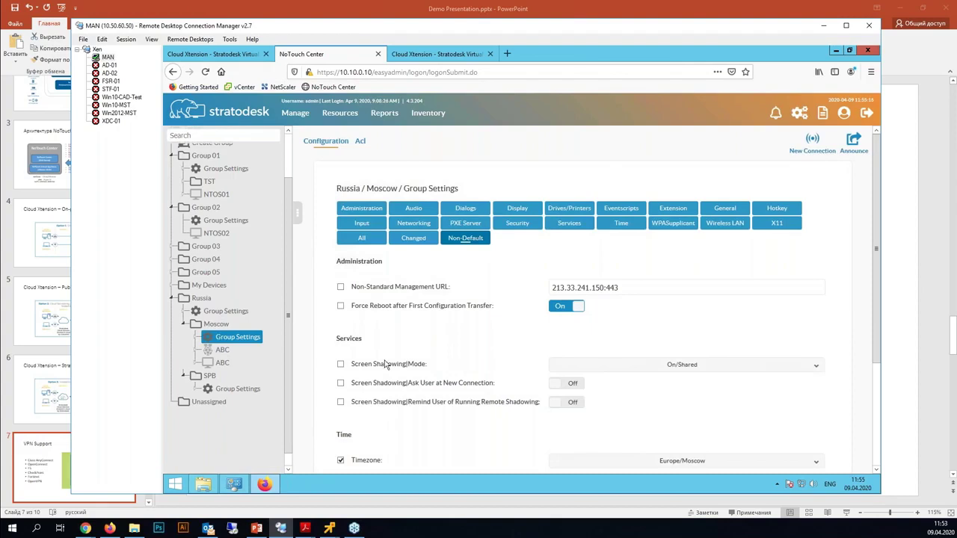
pyautogui.scroll(-1, 462, 199)
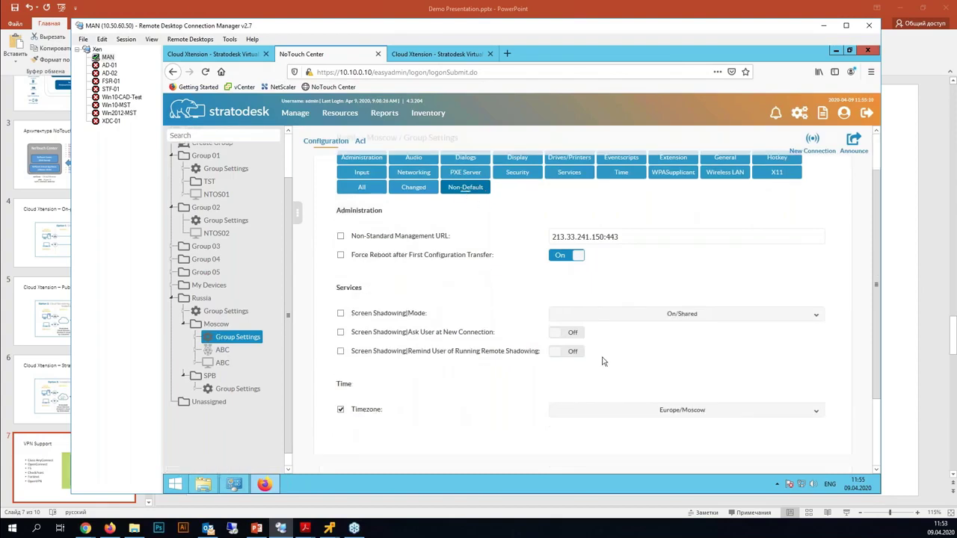
pyautogui.click(414, 188)
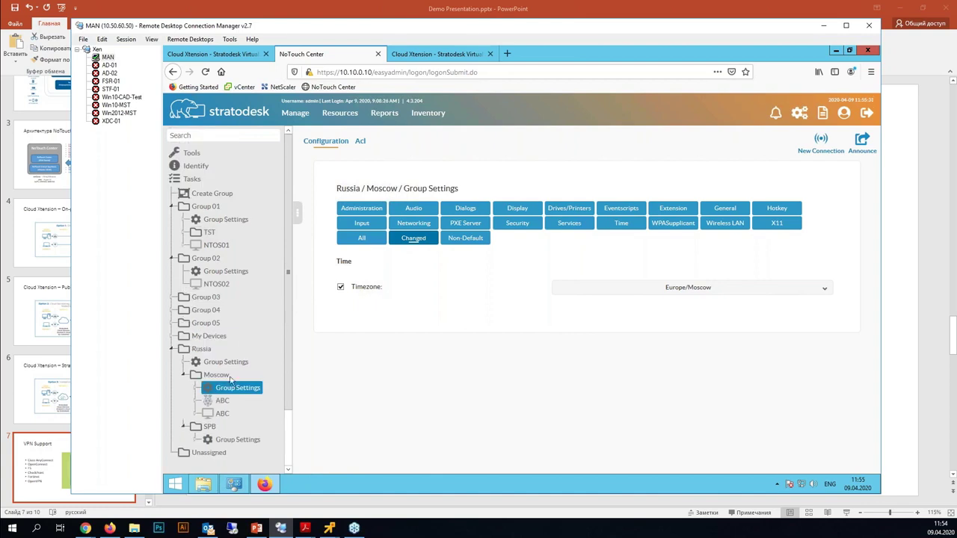
# - View the configurations of the NTOS01 and NTOS02 devices, and open NTOS05 in Group 05
pyautogui.click(217, 249)
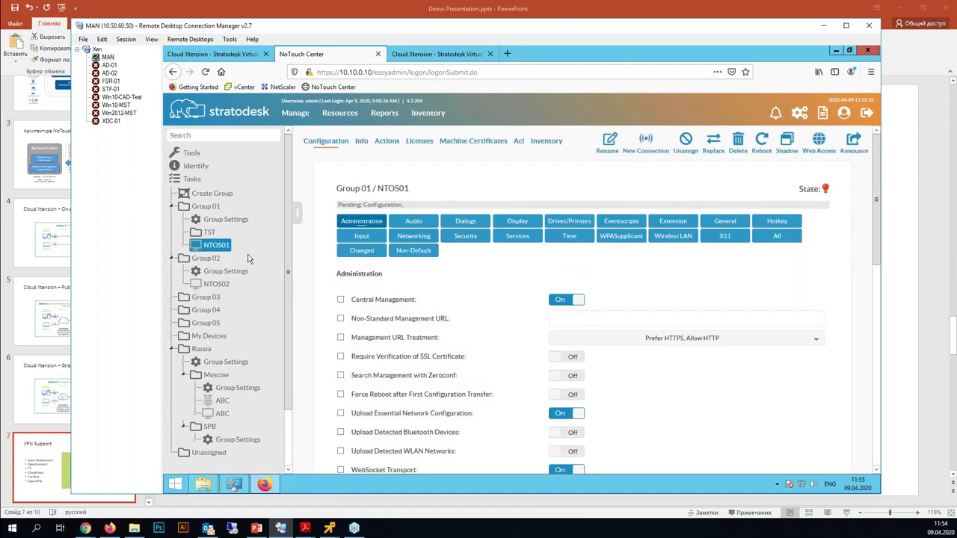
pyautogui.click(215, 287)
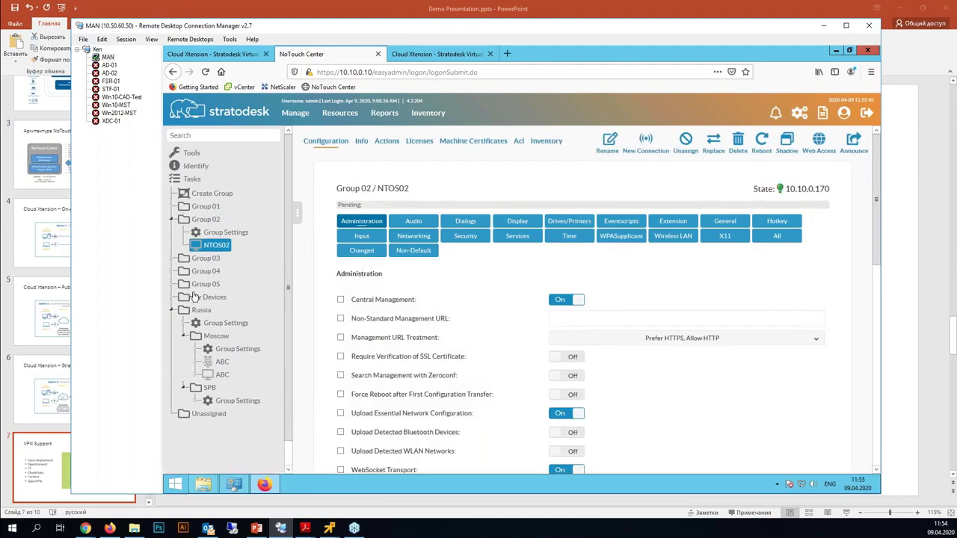
pyautogui.click(175, 285)
pyautogui.click(224, 309)
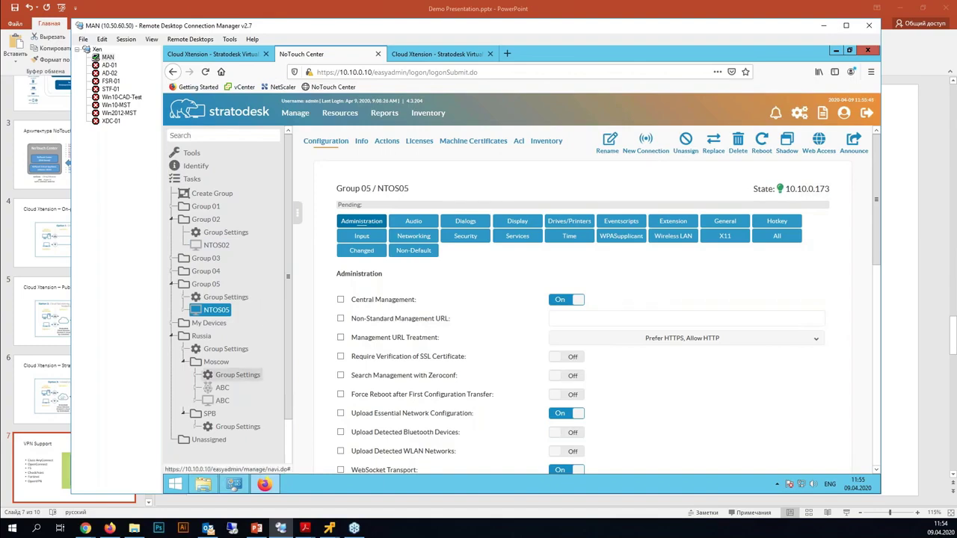
# - Switch between the configurations of the NTOS02 device in Group 02 and the NTOS05 device in Group 05
pyautogui.moveTo(786, 189)
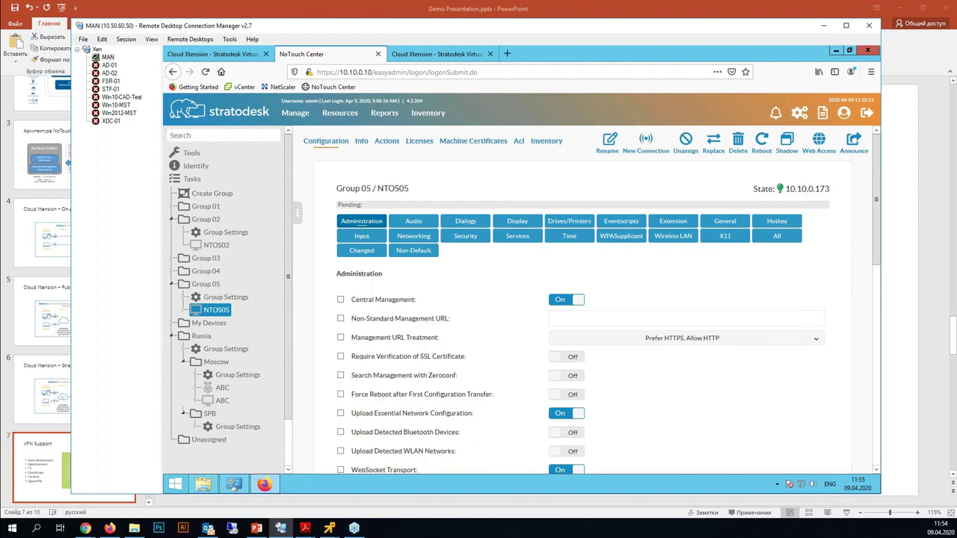
pyautogui.click(630, 224)
pyautogui.click(216, 245)
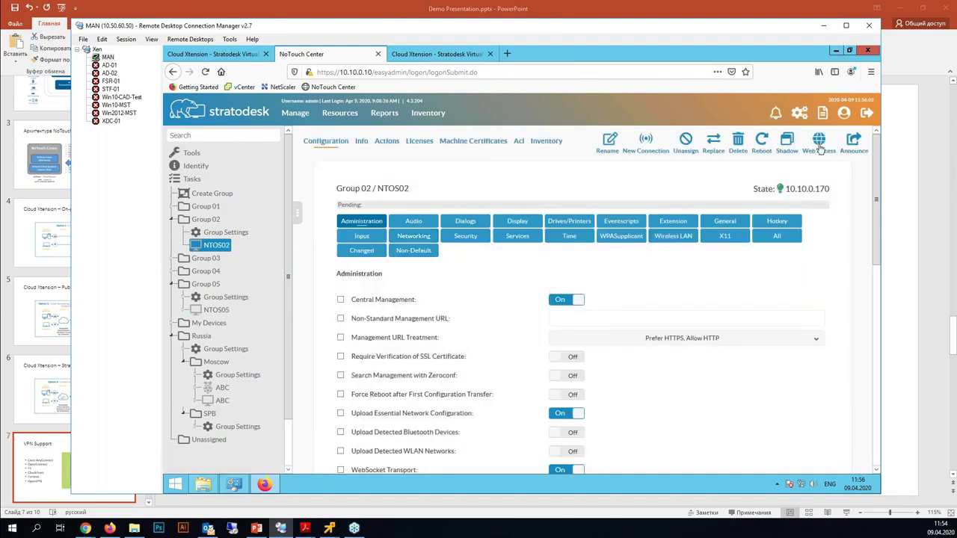
pyautogui.click(216, 310)
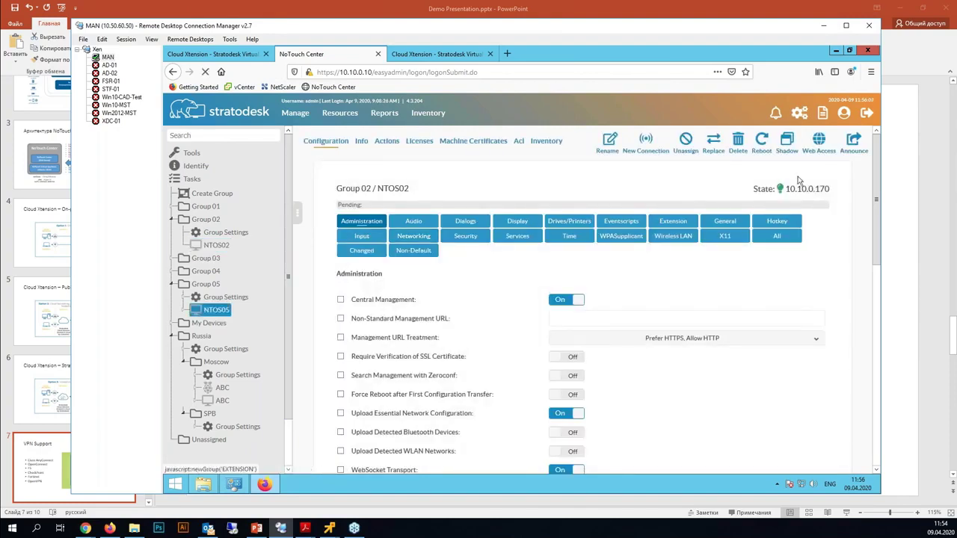
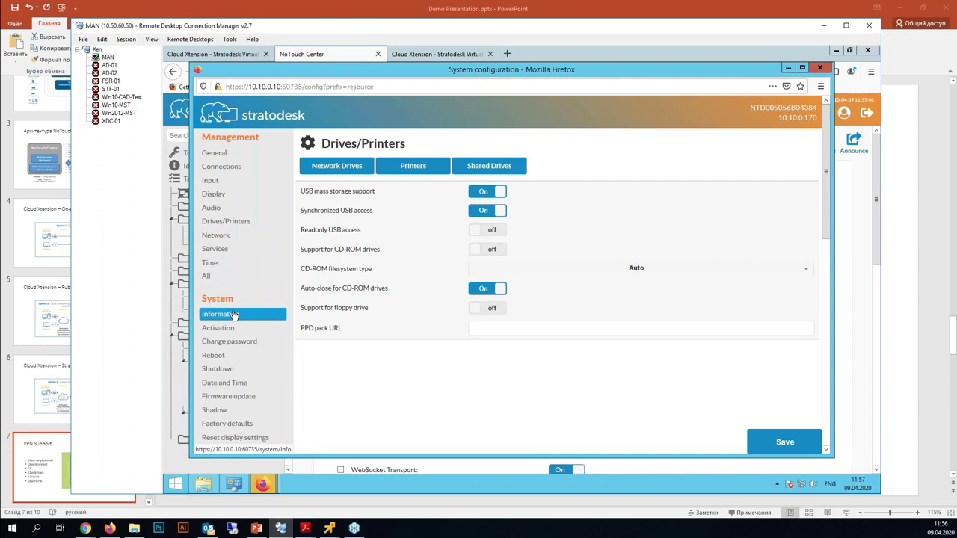
# - Review the status and component versions in NTOS02's System Information, close its web access window and dismiss the offer to save the password
pyautogui.scroll(-4, 553, 333)
pyautogui.scroll(-1, 553, 333)
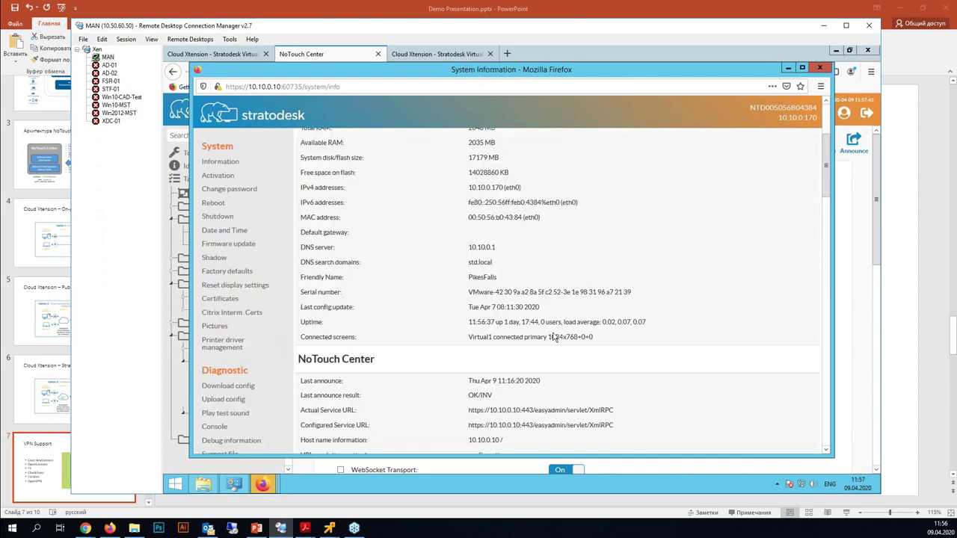
pyautogui.scroll(-10, 553, 336)
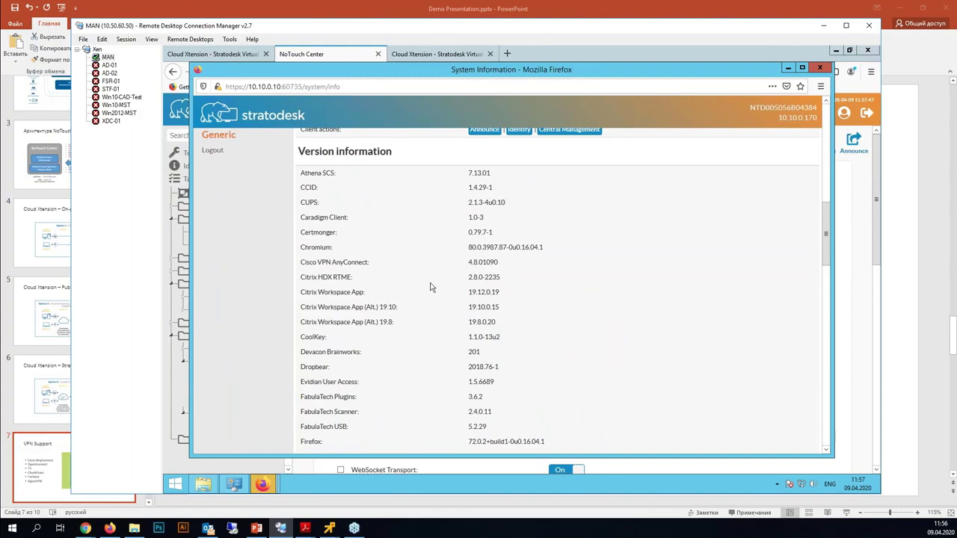
pyautogui.scroll(-10, 512, 312)
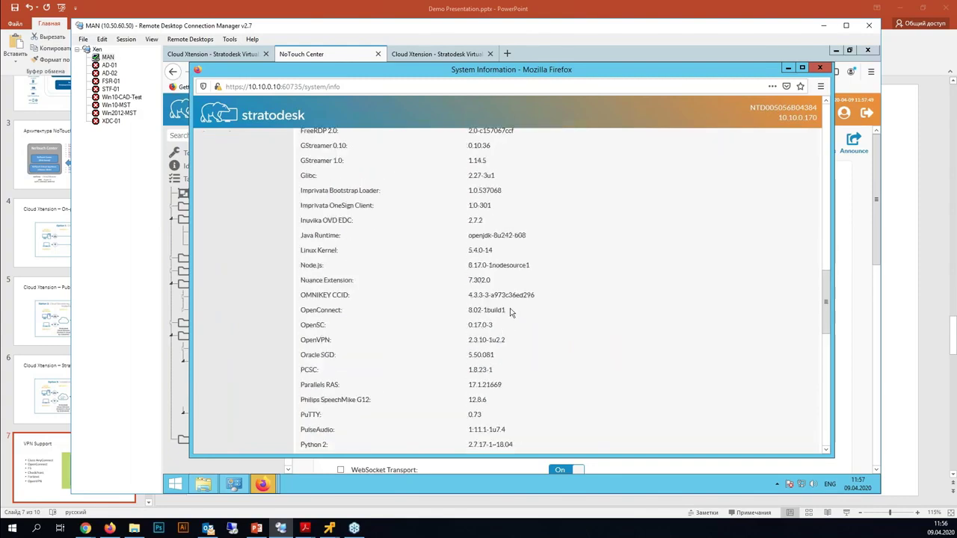
pyautogui.scroll(-2, 511, 313)
pyautogui.scroll(15, 511, 313)
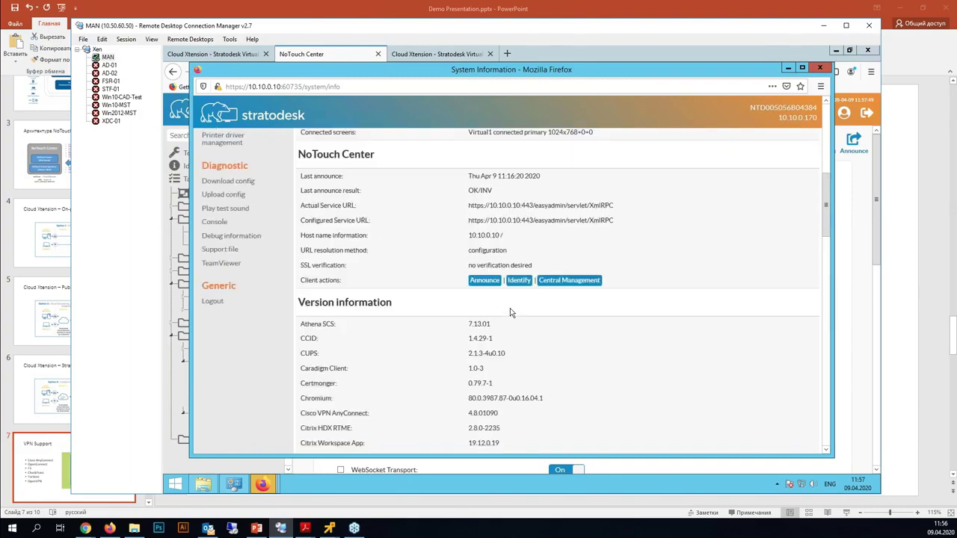
pyautogui.scroll(1, 469, 197)
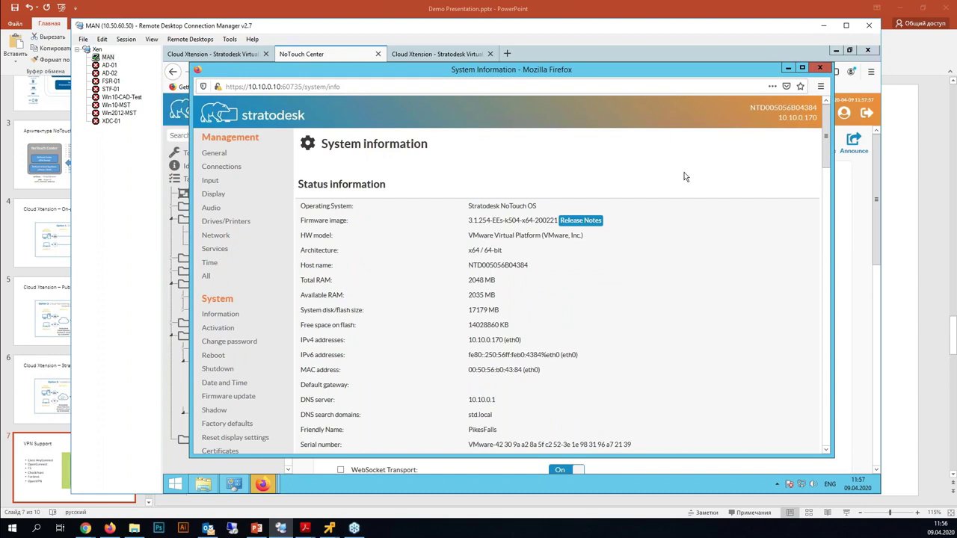
pyautogui.click(819, 69)
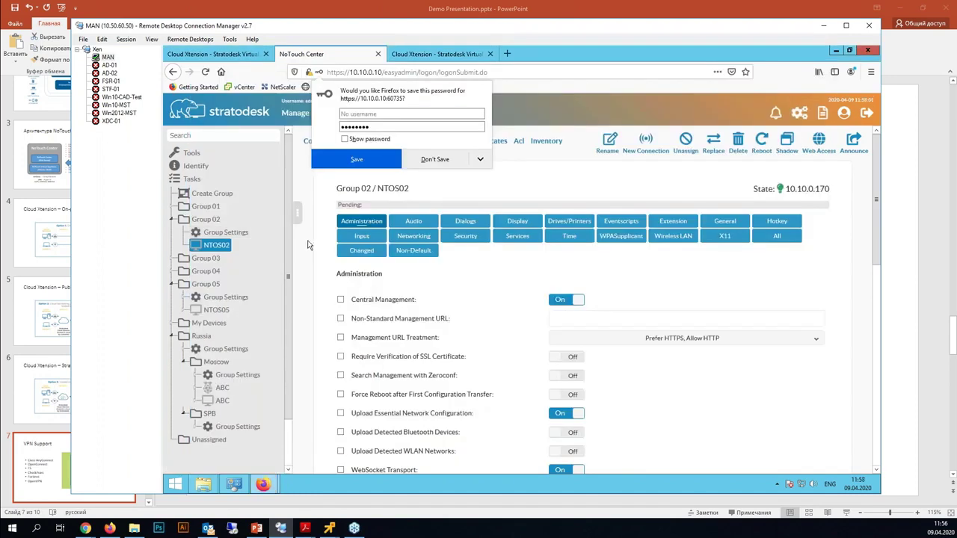
pyautogui.click(537, 101)
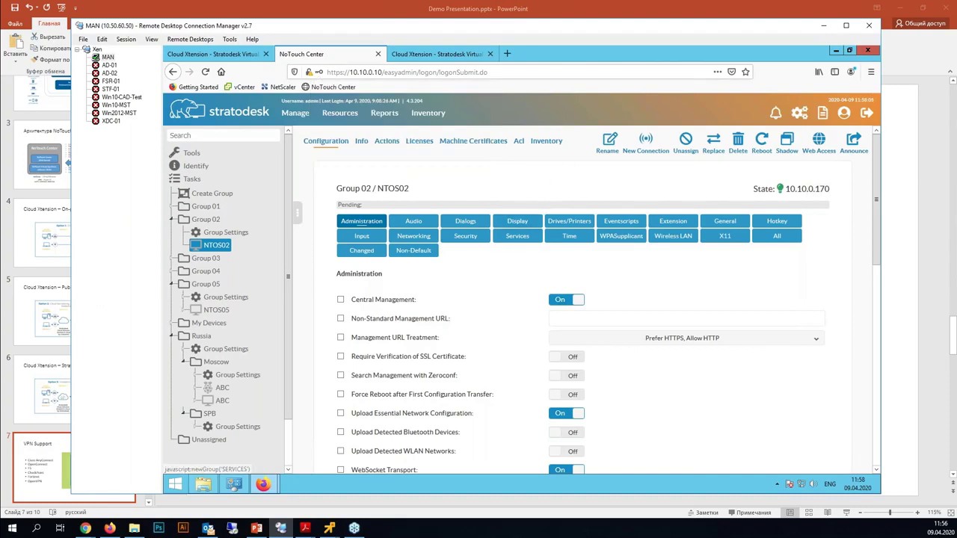
# - Open Group 05's settings, expand its connections and view the StoreFront connection's configuration
pyautogui.click(518, 238)
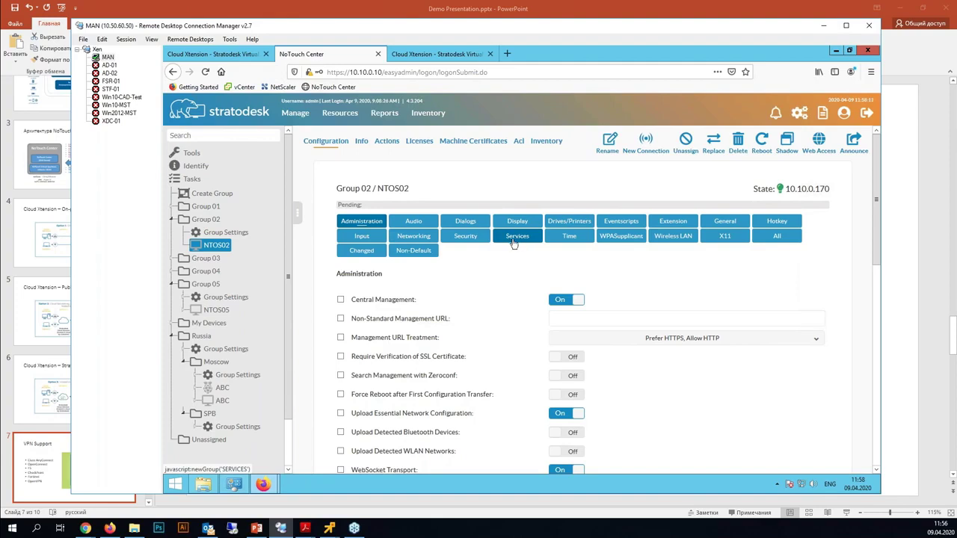
pyautogui.click(217, 297)
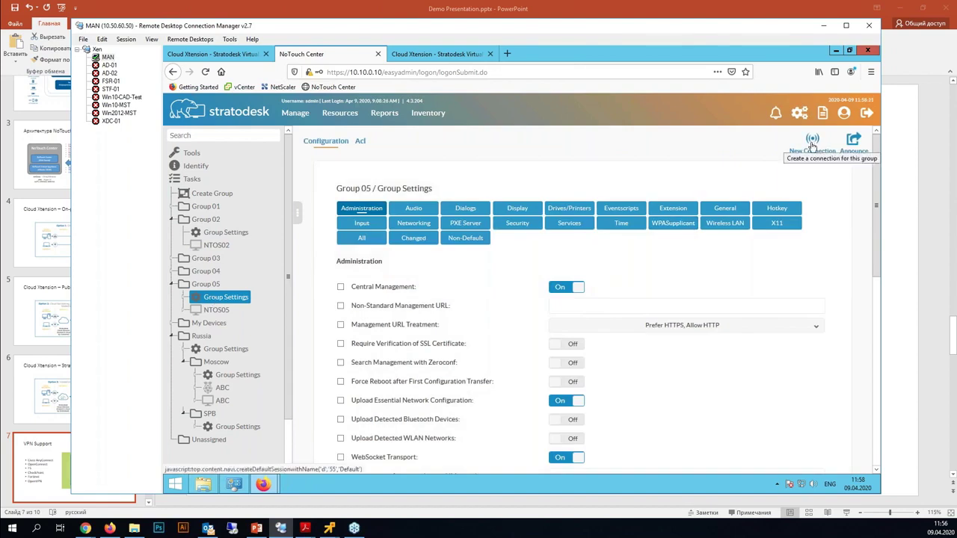
pyautogui.click(183, 297)
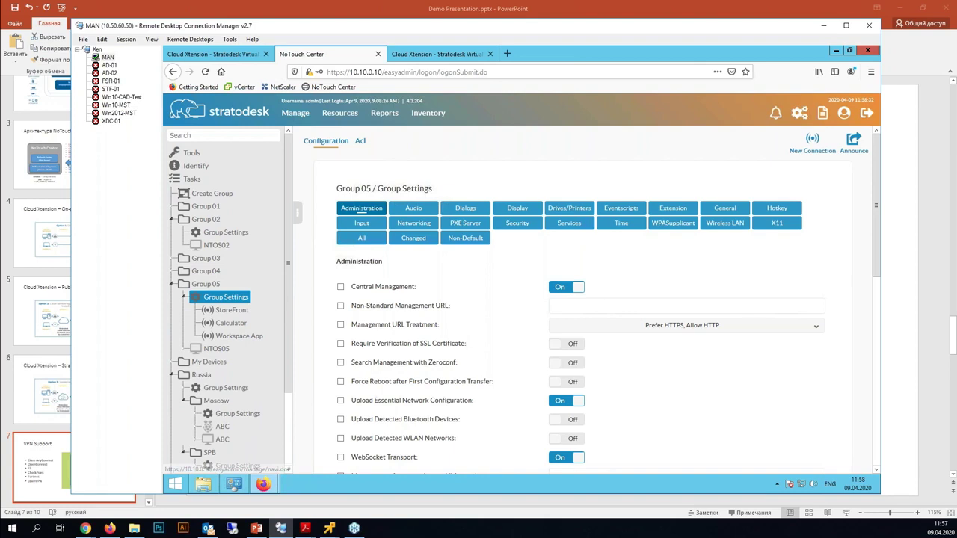
pyautogui.click(231, 310)
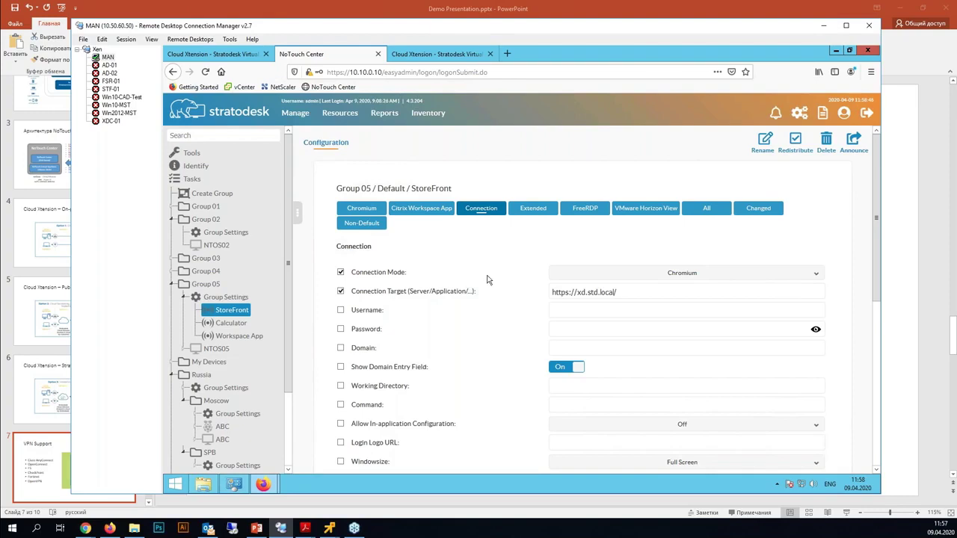
# - Examine the full list of connection modes available for the StoreFront connection, keeping the current mode
pyautogui.click(589, 278)
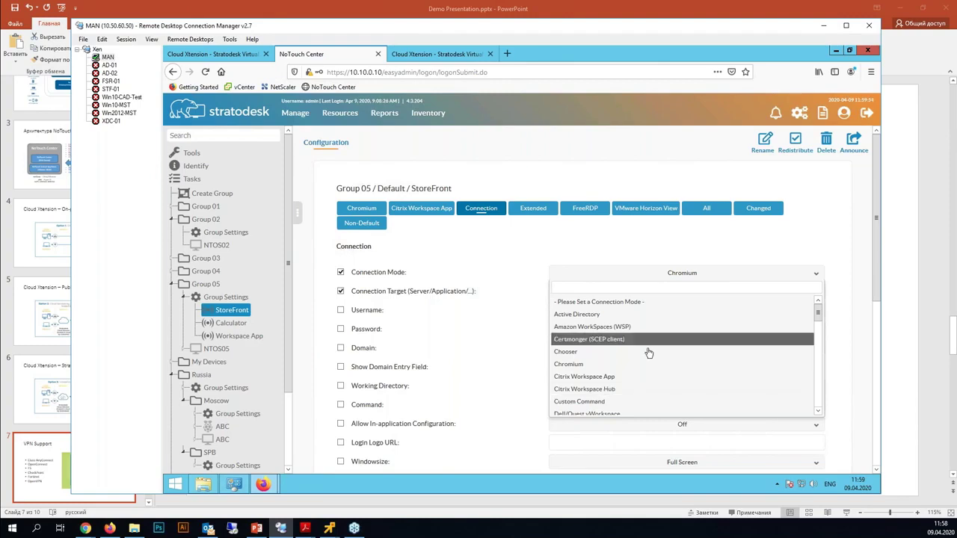
pyautogui.scroll(-5, 635, 367)
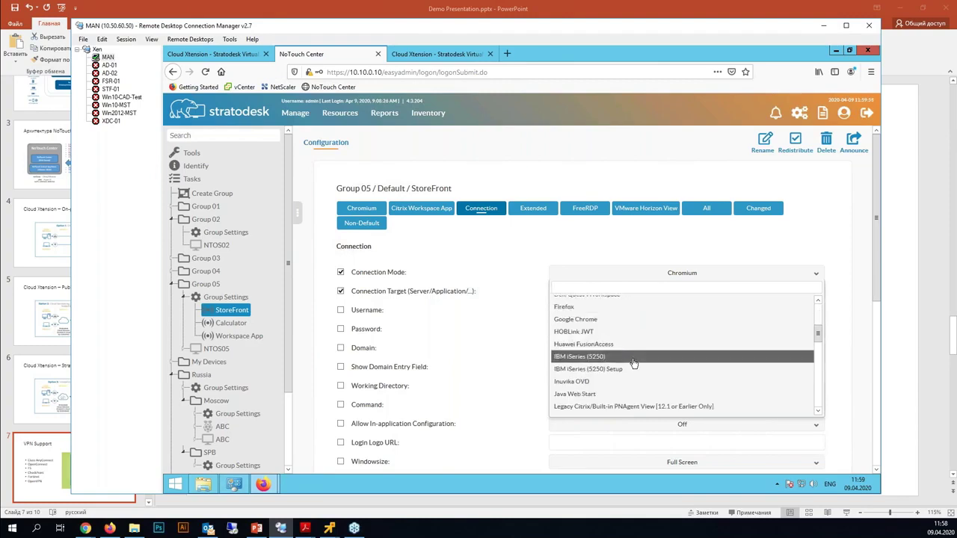
pyautogui.scroll(-2, 618, 329)
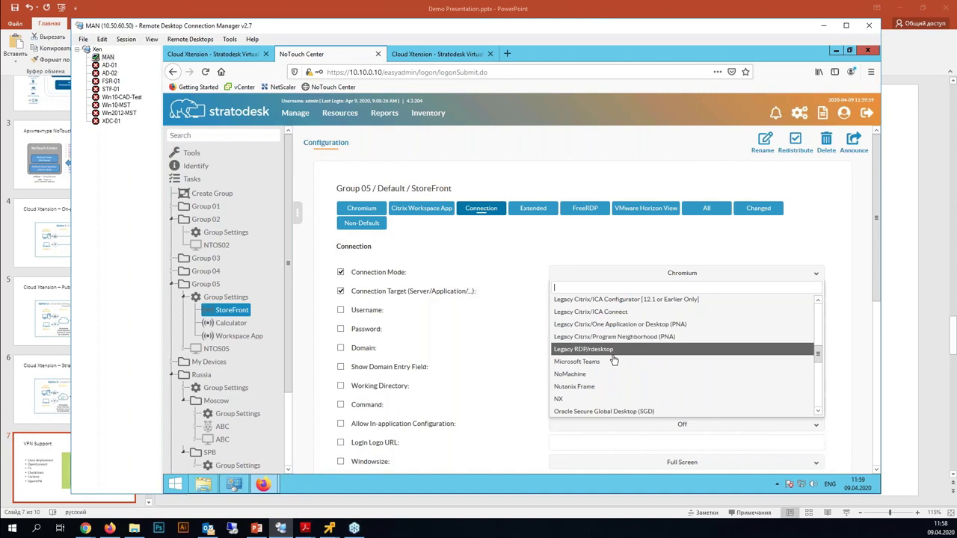
pyautogui.scroll(-2, 614, 359)
pyautogui.scroll(-3, 615, 364)
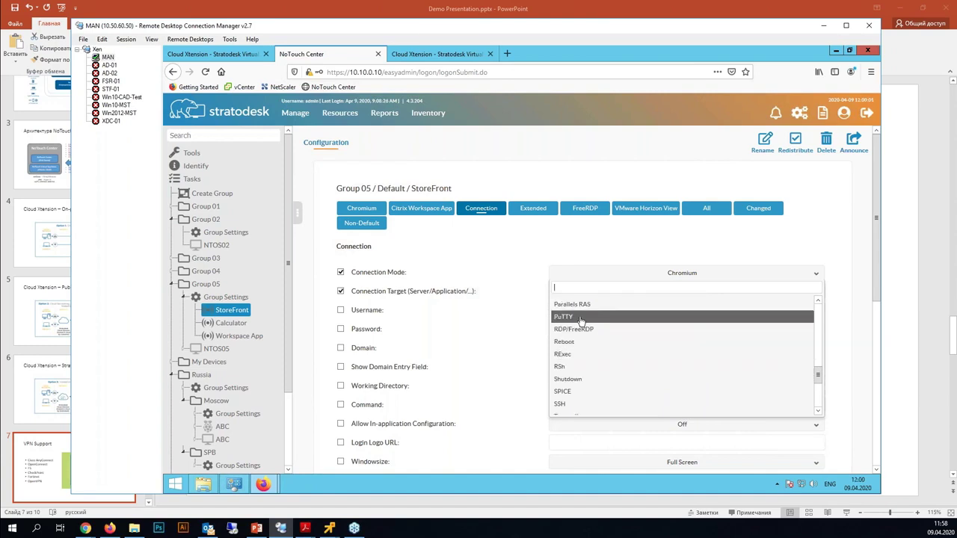
pyautogui.scroll(-3, 597, 378)
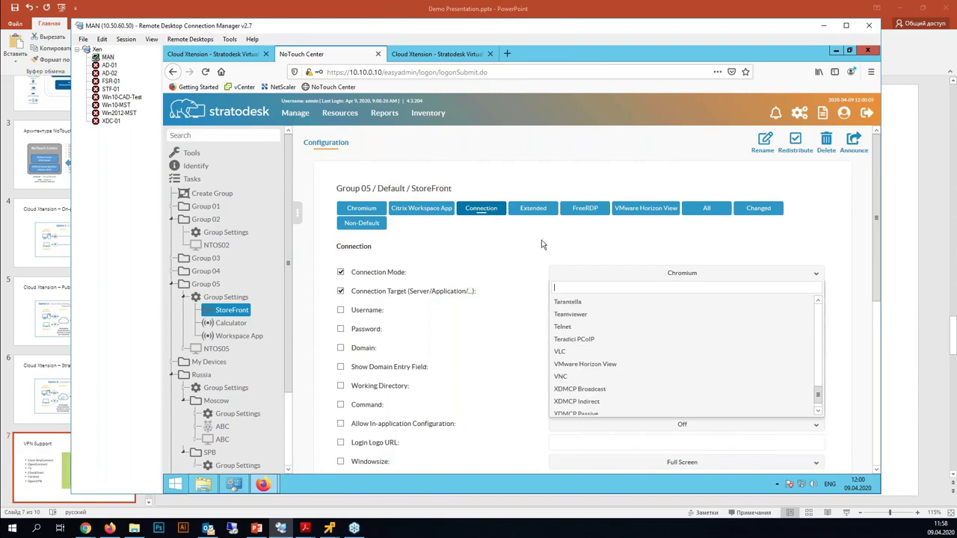
pyautogui.click(515, 251)
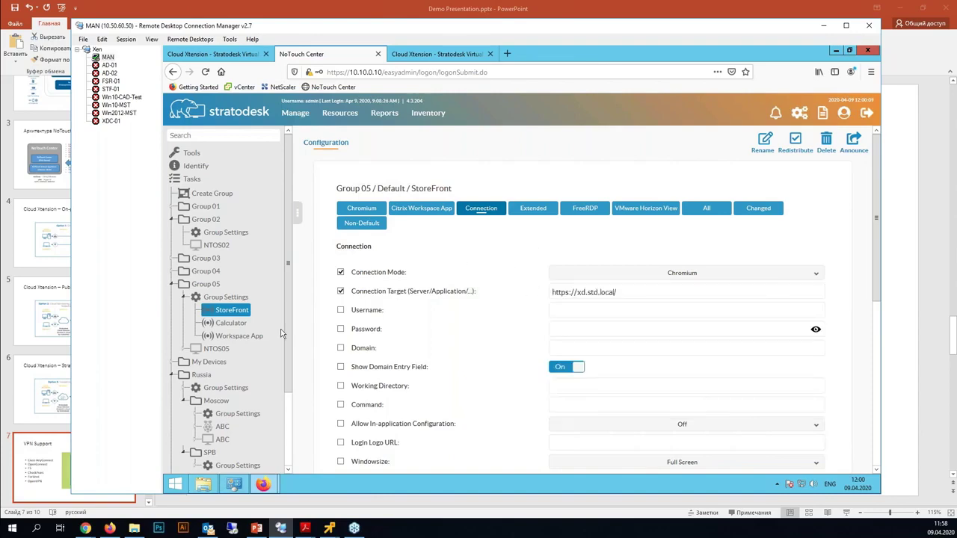
# - View Group 05's Calculator and Workspace App connections, including the Citrix Workspace App parameters of the latter
pyautogui.click(234, 323)
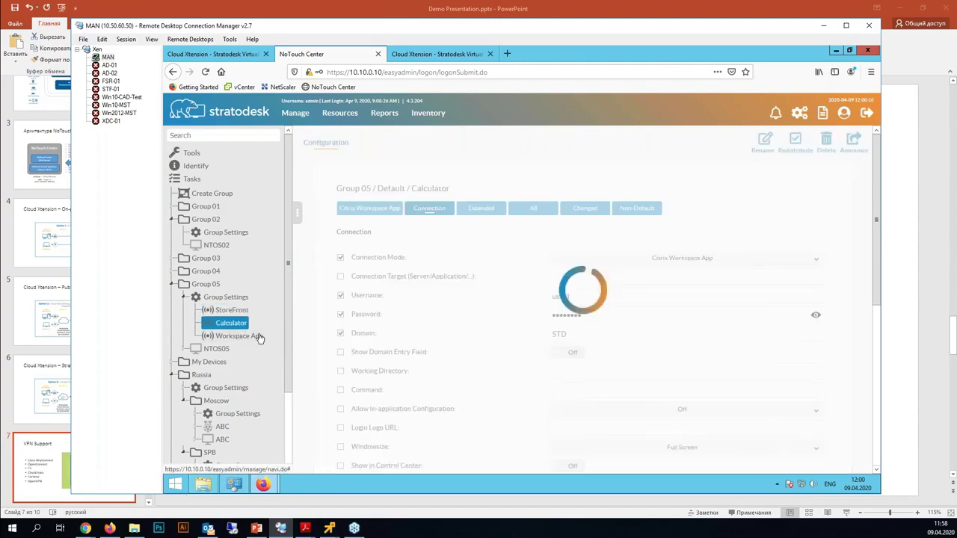
pyautogui.click(241, 335)
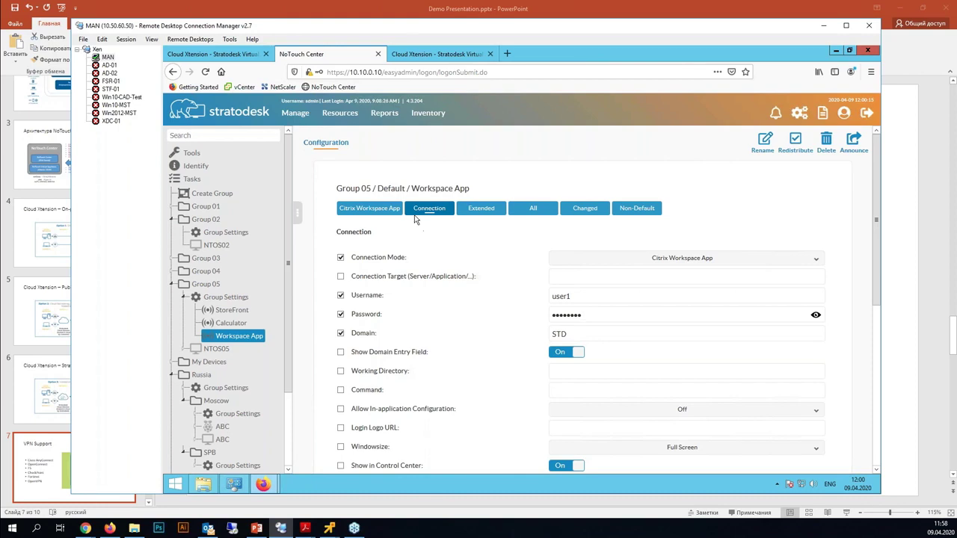
pyautogui.click(376, 209)
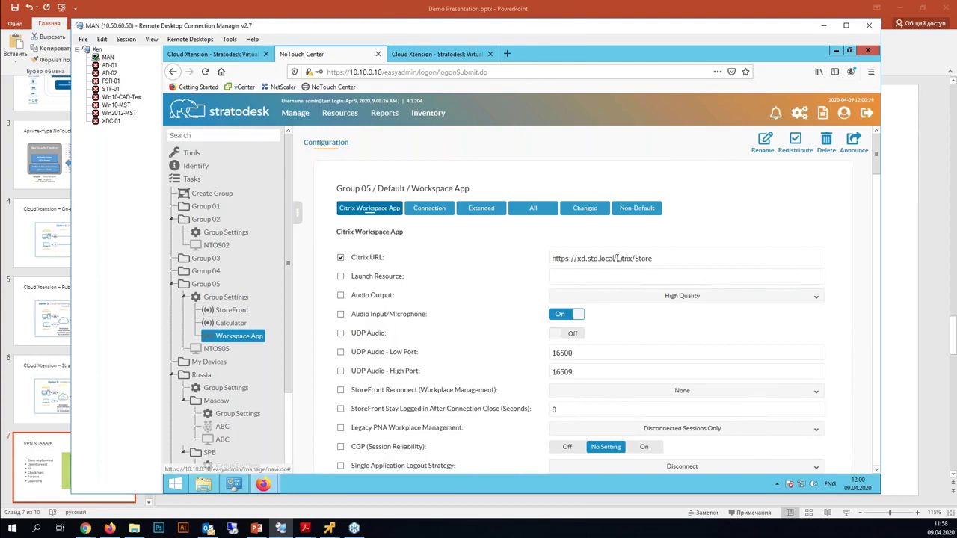
# - Switch to the noVNC shadowing window, launch Calculator on the client's desktop, and minimize the window
pyautogui.moveTo(265, 485)
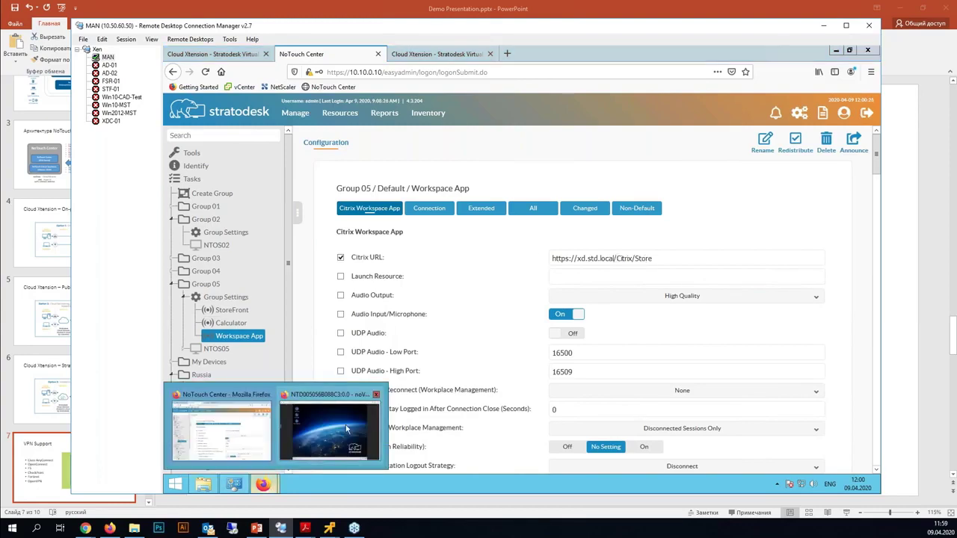
pyautogui.click(321, 430)
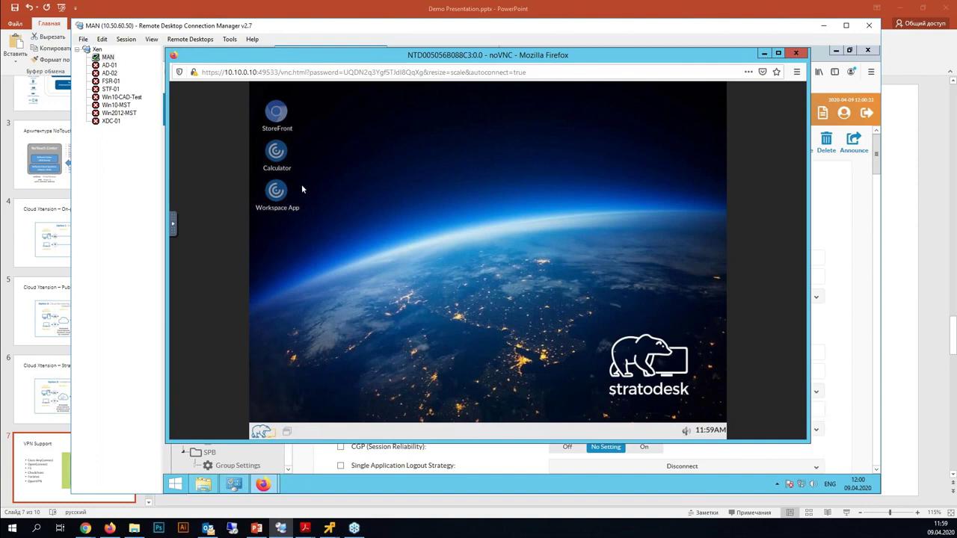
pyautogui.doubleClick(276, 152)
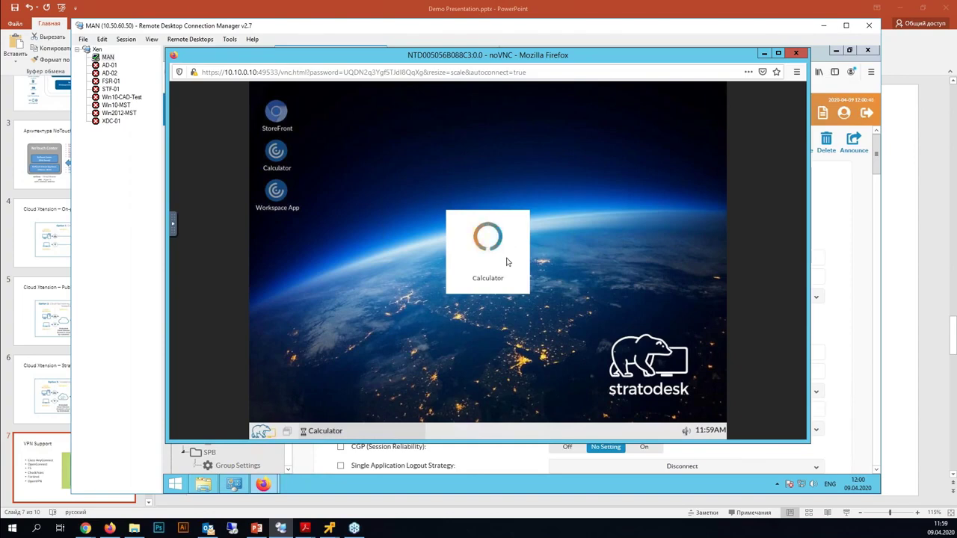
pyautogui.click(764, 53)
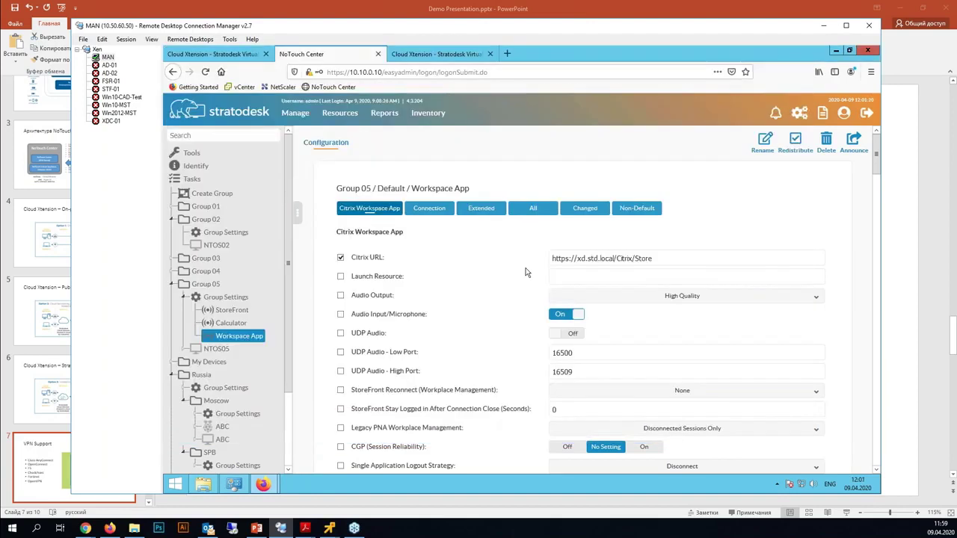
# - Create a new connection named Notepad in Group 05's settings
pyautogui.click(230, 297)
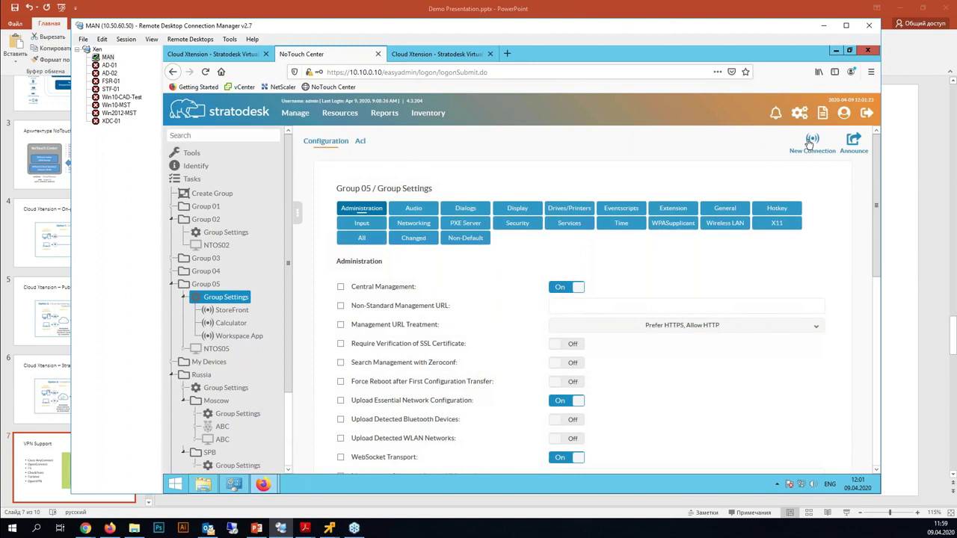
pyautogui.click(810, 142)
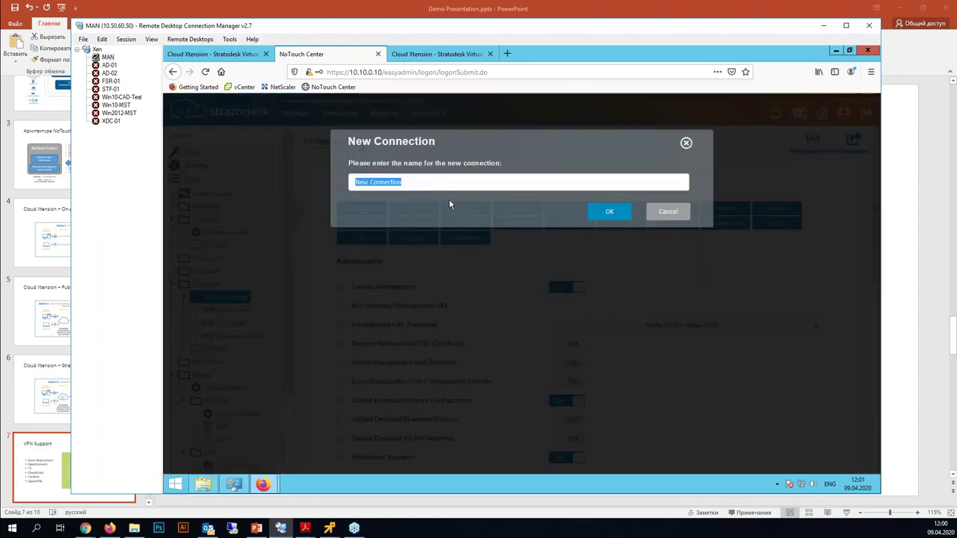
pyautogui.write('Notepad')
pyautogui.click(605, 213)
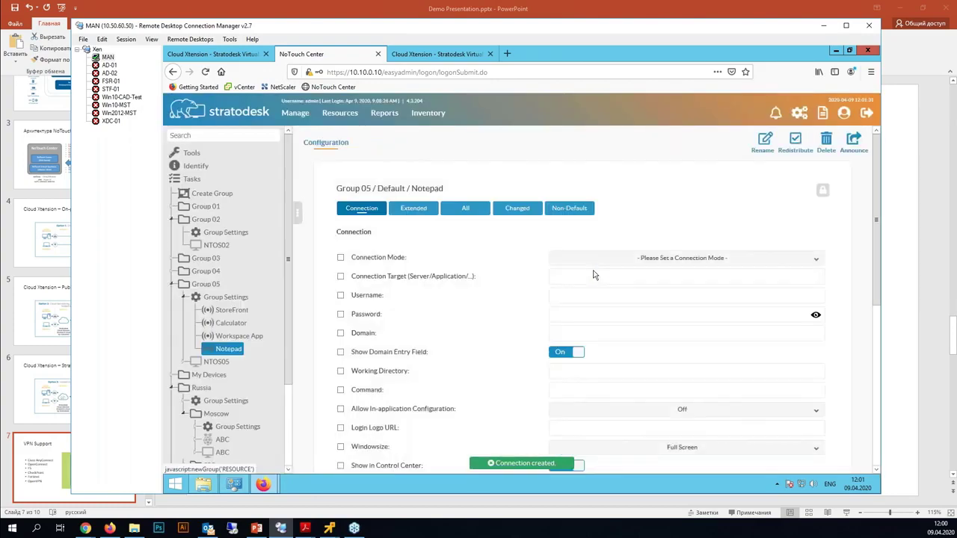
# - Set the Notepad connection's mode to Citrix Workspace App and enter username user1, the account password and domain STD
pyautogui.click(602, 259)
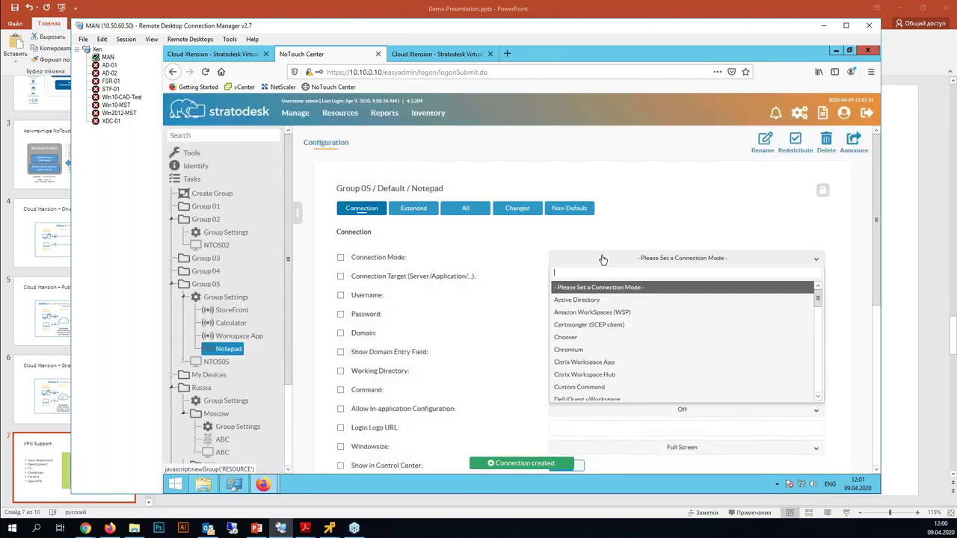
pyautogui.click(590, 363)
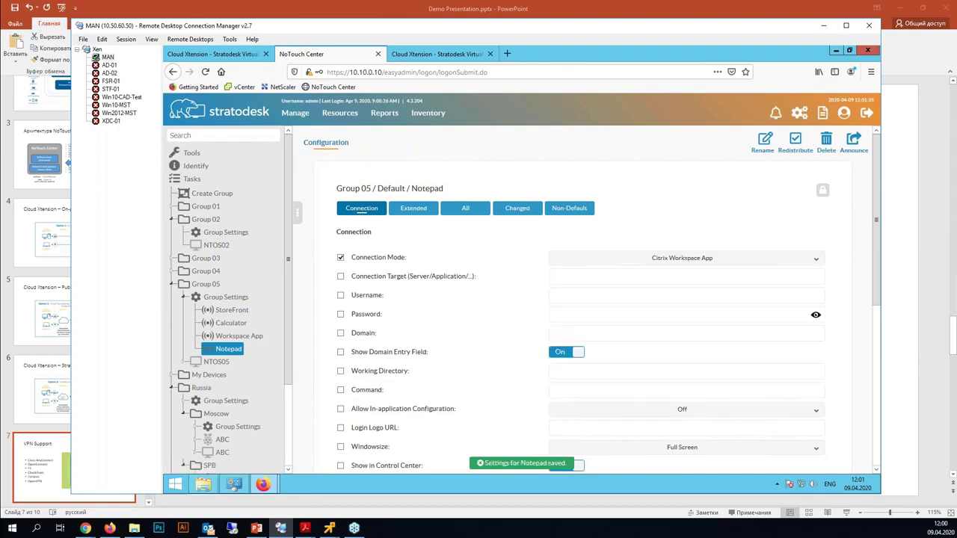
pyautogui.click(563, 294)
pyautogui.write('user1')
pyautogui.click(582, 310)
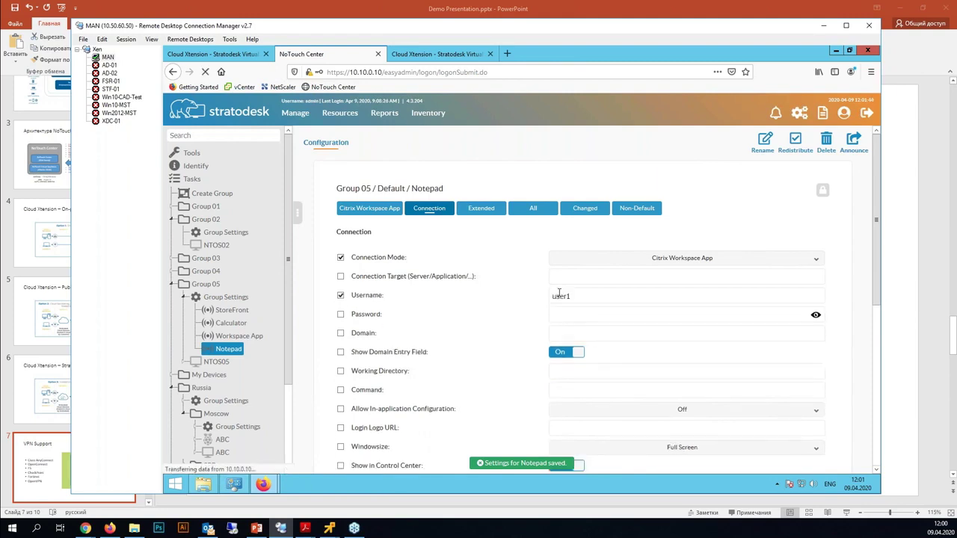
pyautogui.click(573, 331)
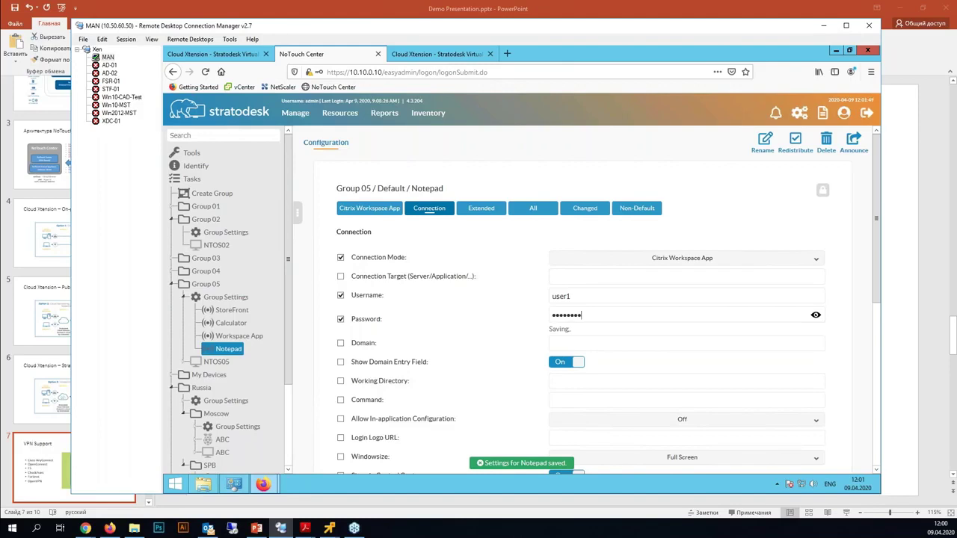
pyautogui.click(575, 340)
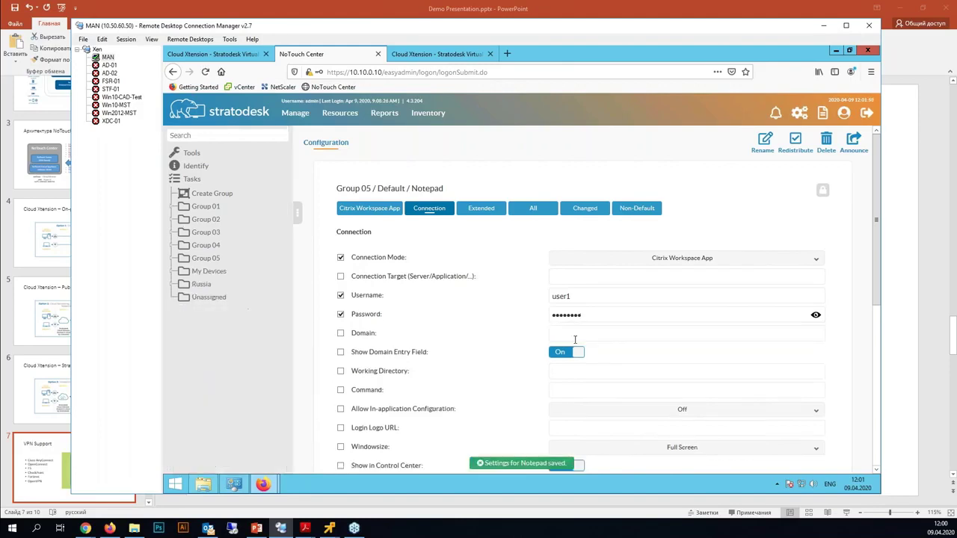
pyautogui.click(574, 336)
pyautogui.write('STD')
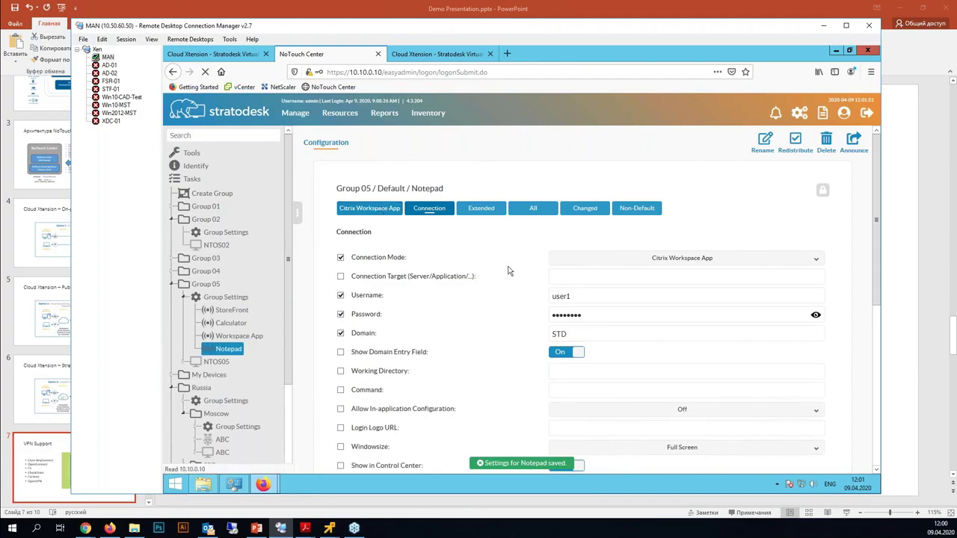
pyautogui.click(380, 212)
pyautogui.click(551, 261)
pyautogui.write('https:')
pyautogui.press('Return')
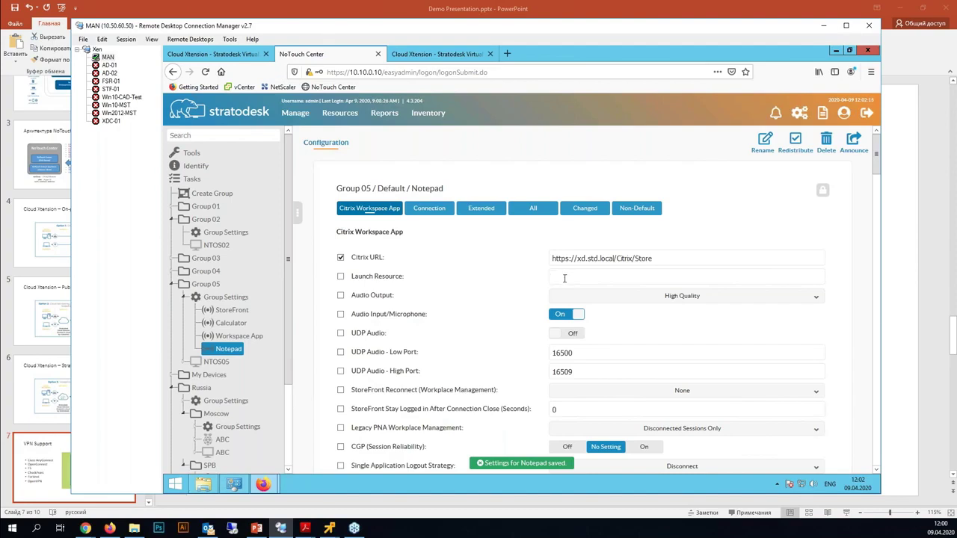
pyautogui.write('Notepad')
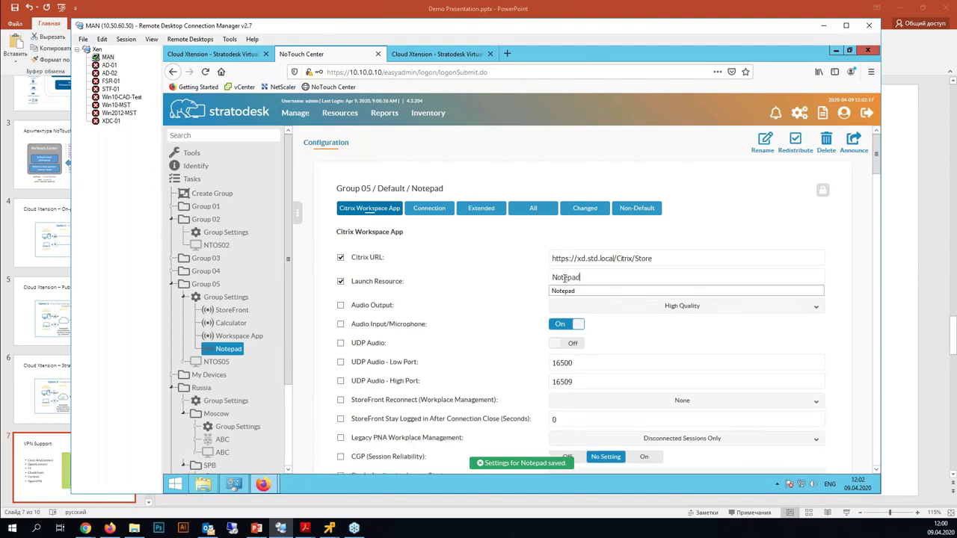
pyautogui.click(526, 283)
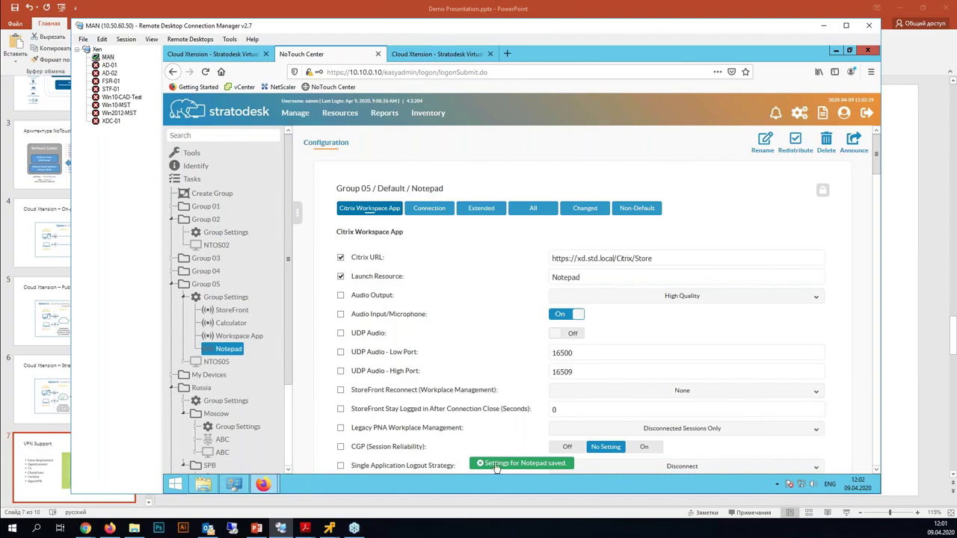
pyautogui.click(853, 141)
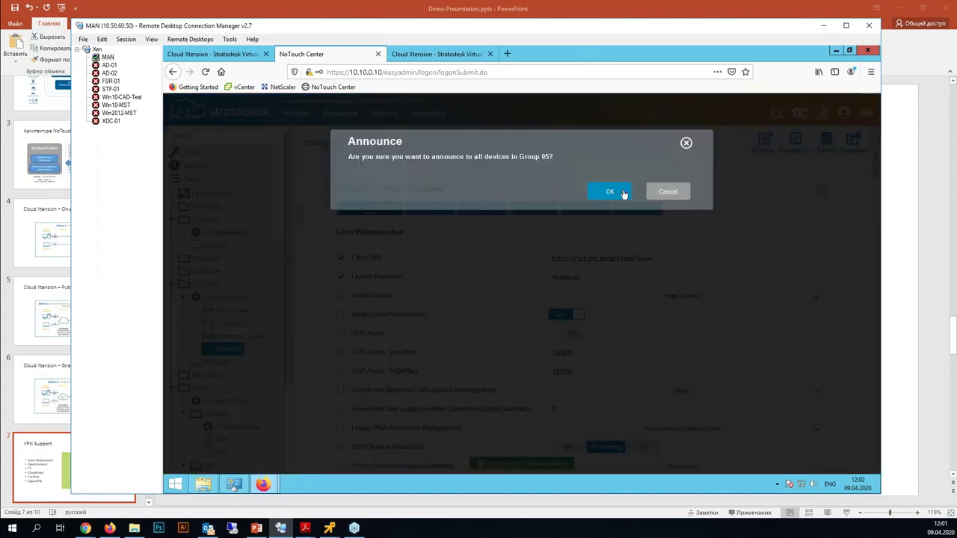
pyautogui.click(610, 192)
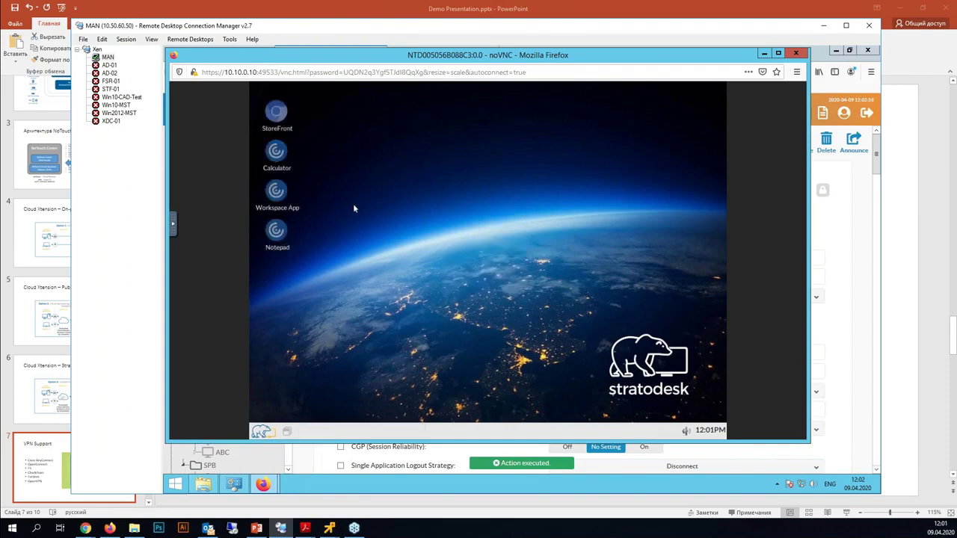
# - Launch Workspace App on the shadowed client's desktop and look through its list of published StoreFront resources
pyautogui.doubleClick(276, 191)
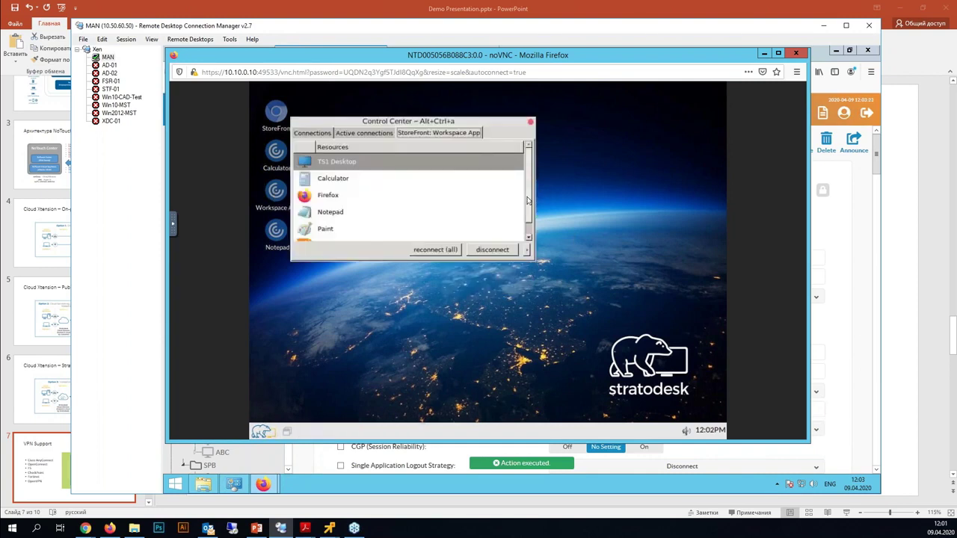
pyautogui.scroll(-1, 529, 201)
pyautogui.scroll(1, 529, 192)
pyautogui.scroll(-1, 529, 192)
pyautogui.scroll(1, 373, 199)
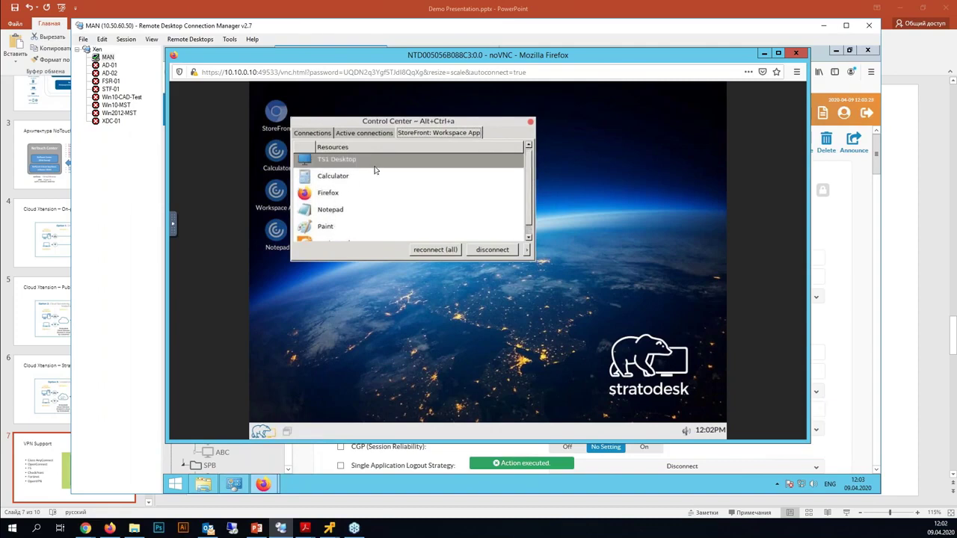
# - Launch TS1 Desktop from the StoreFront resources, close its This PC window and disconnect the desktop session
pyautogui.click(336, 163)
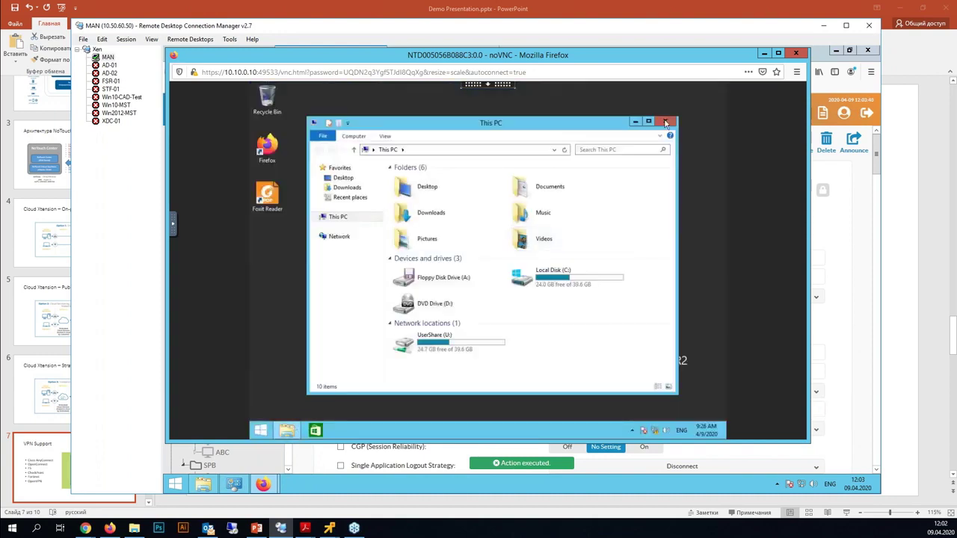
pyautogui.click(667, 122)
pyautogui.click(487, 84)
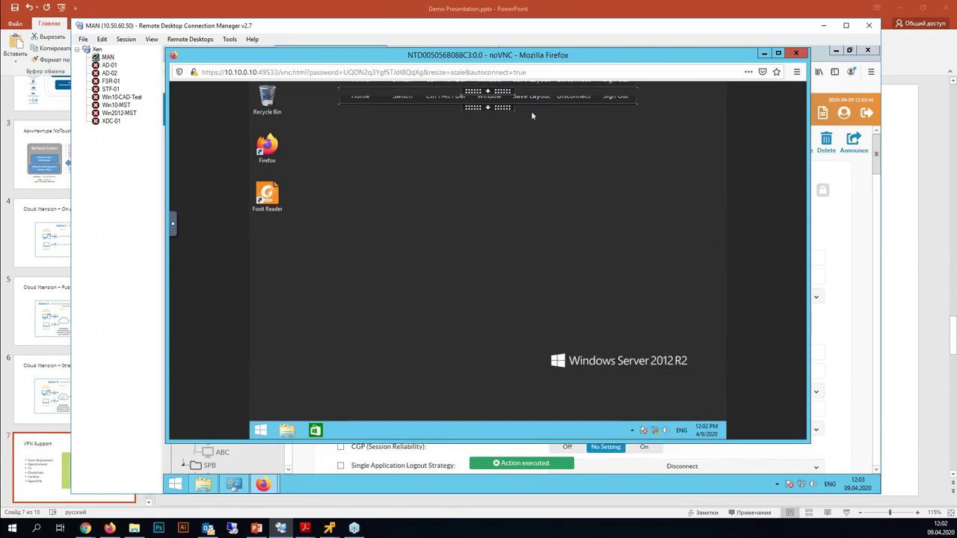
pyautogui.click(571, 93)
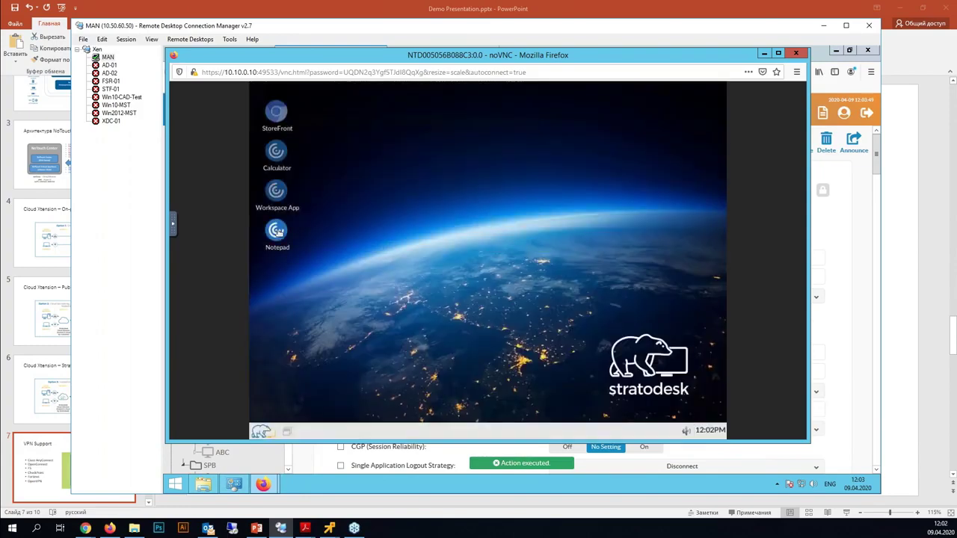
# - Launch the Notepad connection on the client's desktop, close Notepad and close the noVNC shadowing window
pyautogui.doubleClick(276, 232)
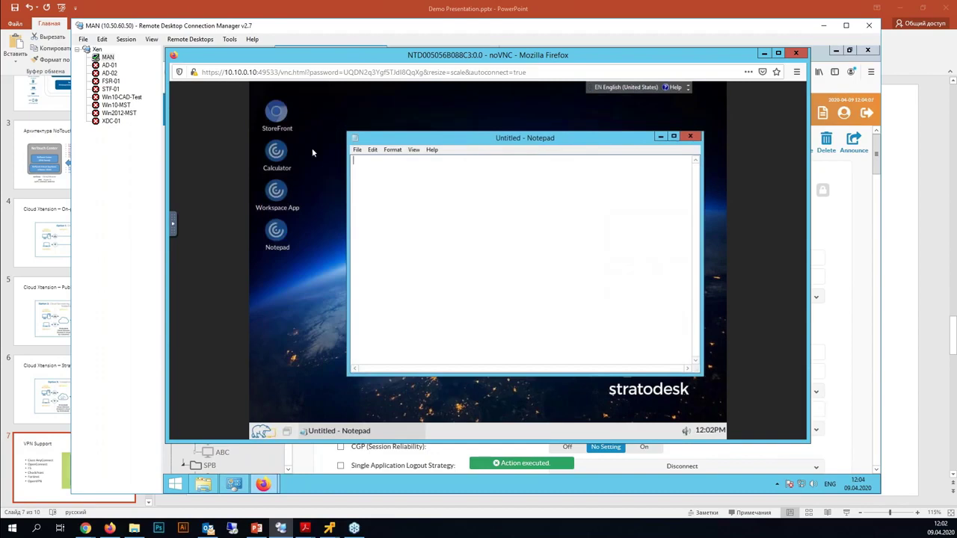
pyautogui.click(691, 138)
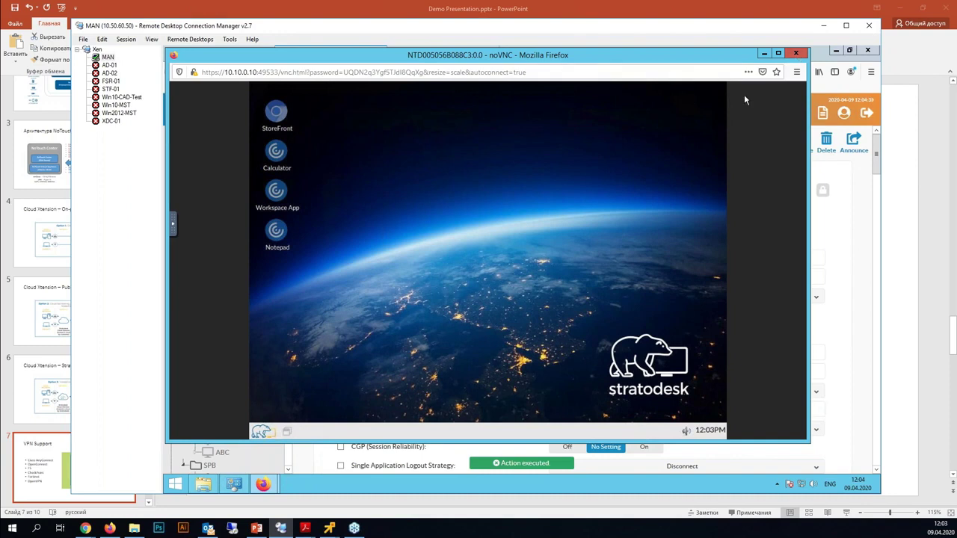
pyautogui.click(793, 54)
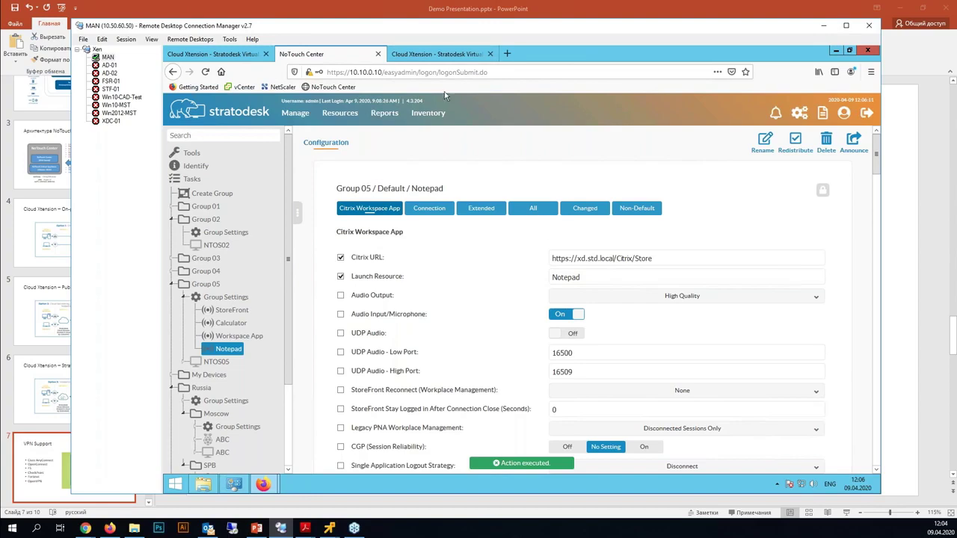
# - View the Cloud Xtension page, minimize the browser and remote session, and show the Cloud Xtension – On-premise slide in PowerPoint
pyautogui.hotkey('ctrl', 'Tab')
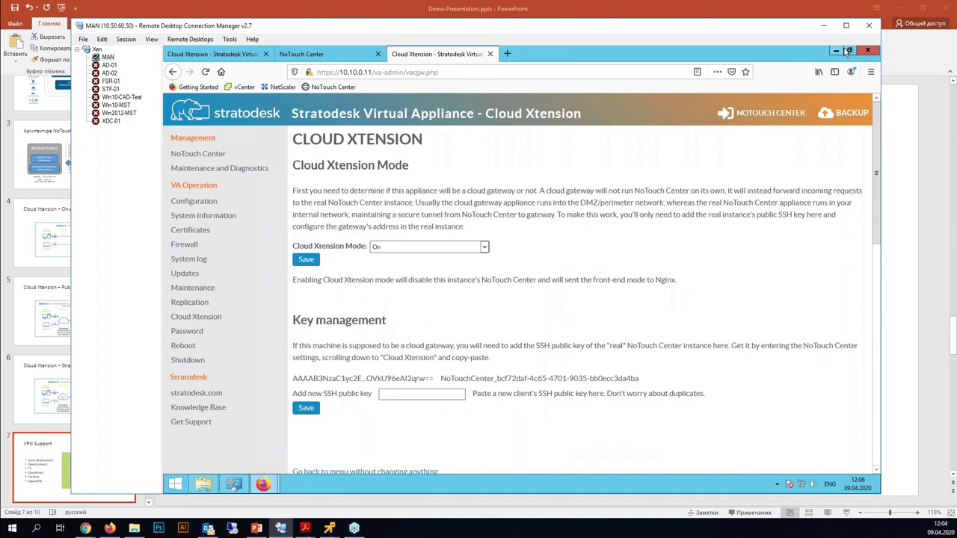
pyautogui.click(259, 482)
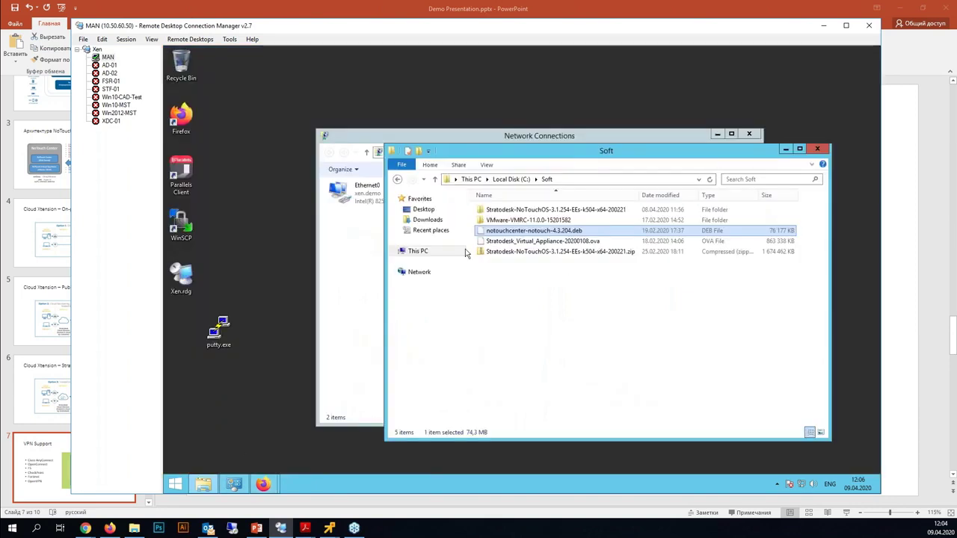
pyautogui.click(822, 26)
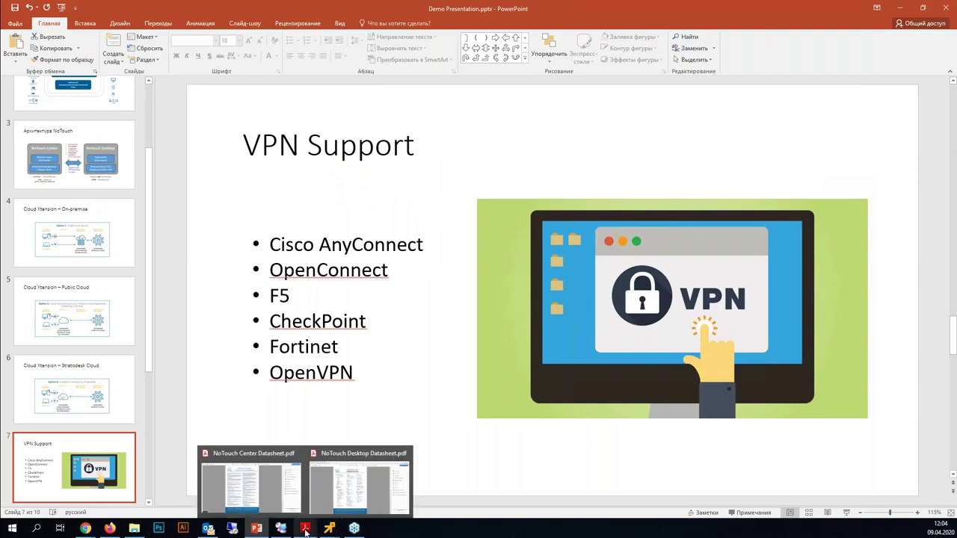
pyautogui.click(103, 244)
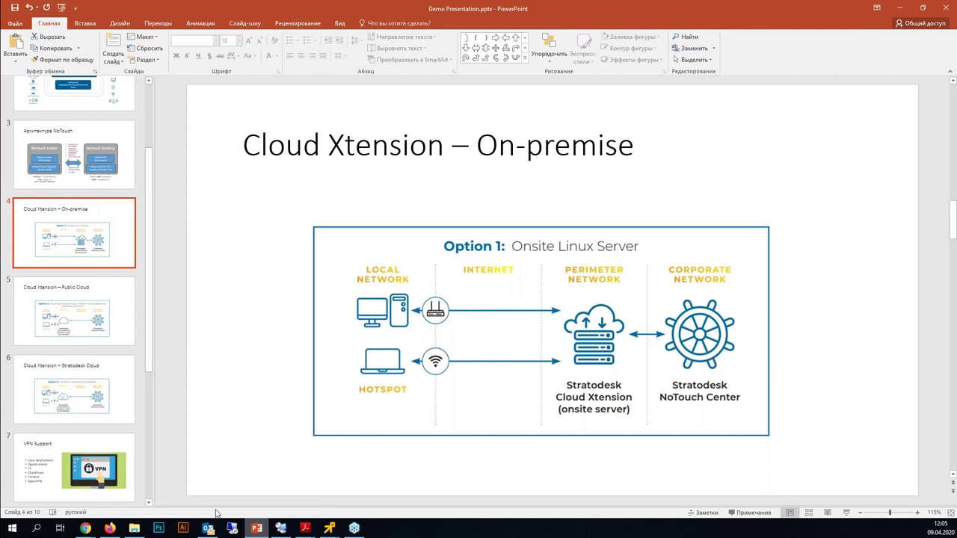
# - Bring up the remote session with NoTouch Center, switch back to PowerPoint and show slide 2, Архитектура NoTouch
pyautogui.moveTo(263, 529)
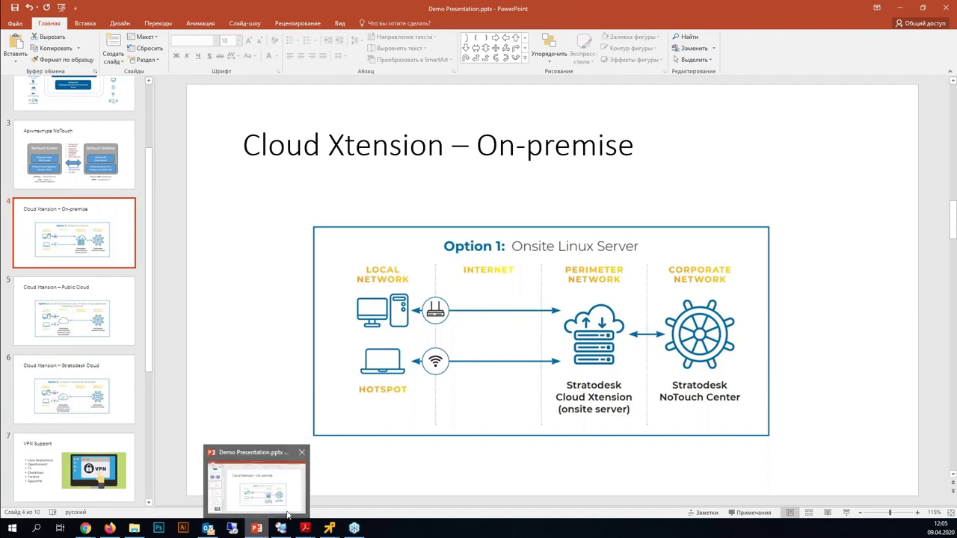
pyautogui.click(281, 529)
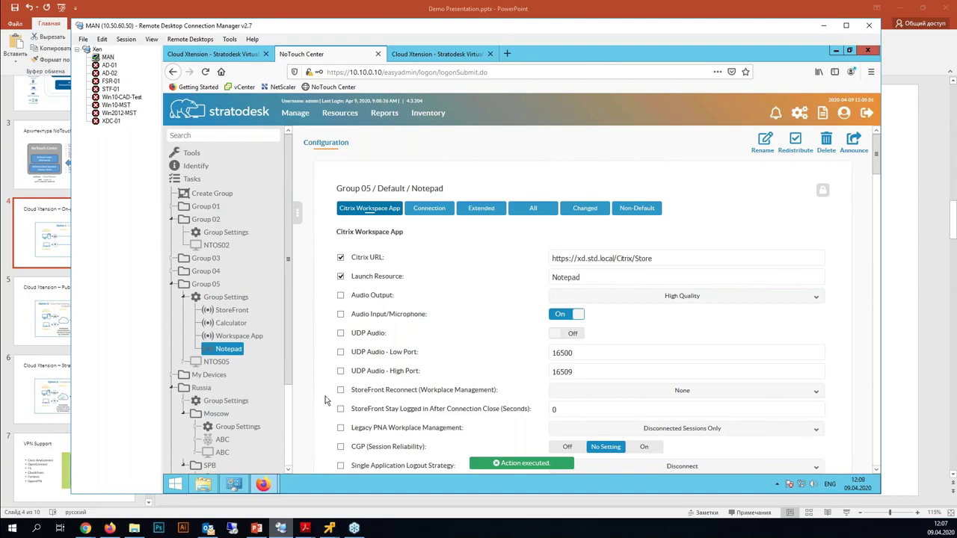
pyautogui.click(256, 528)
pyautogui.scroll(3, 129, 249)
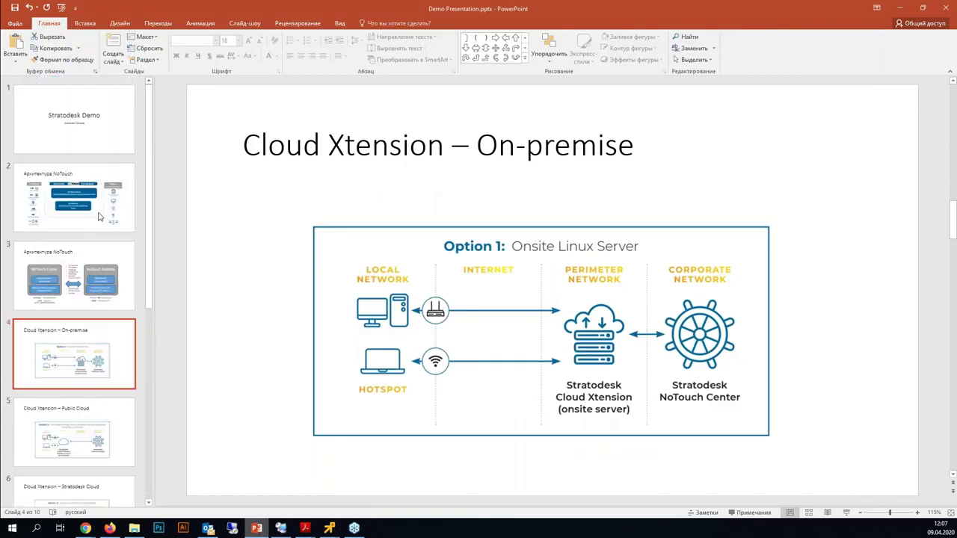
pyautogui.click(102, 216)
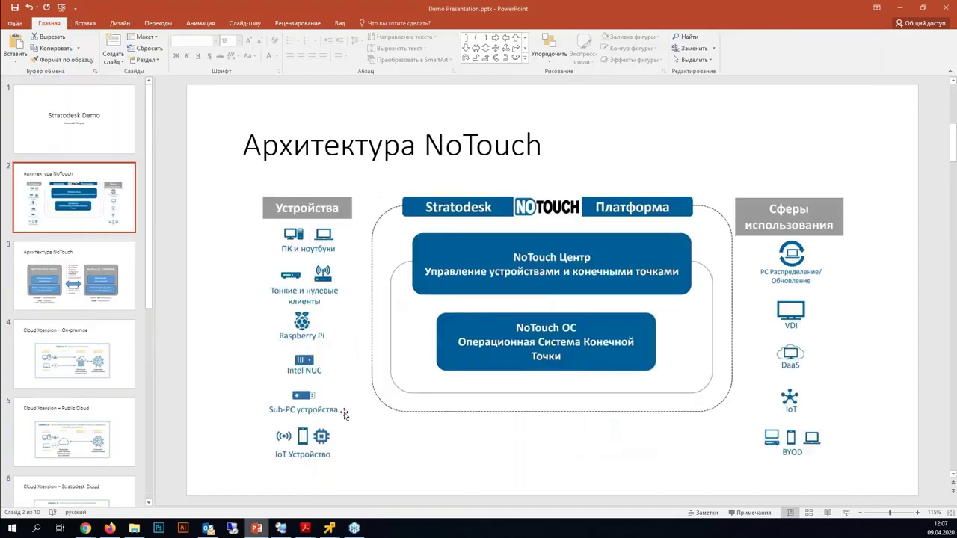